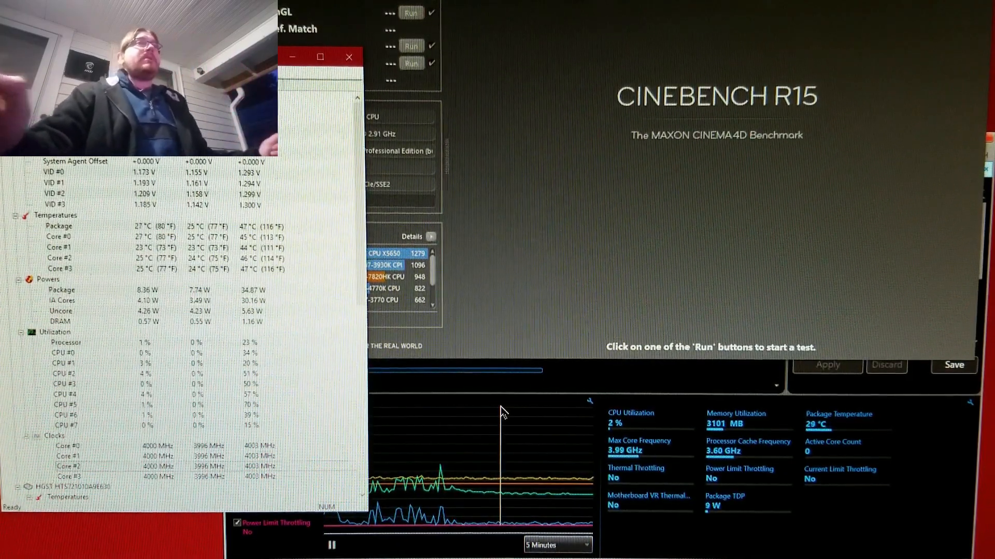
Bring the Extreme Tuning Utility window with its Advanced Tuning settings in front of Cinebench.
left_click(564, 415)
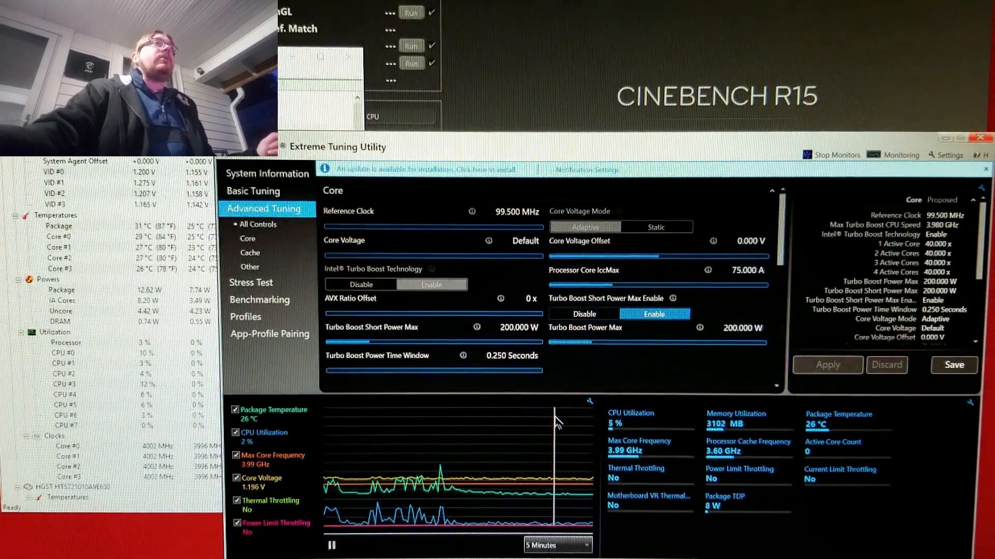
left_click(609, 84)
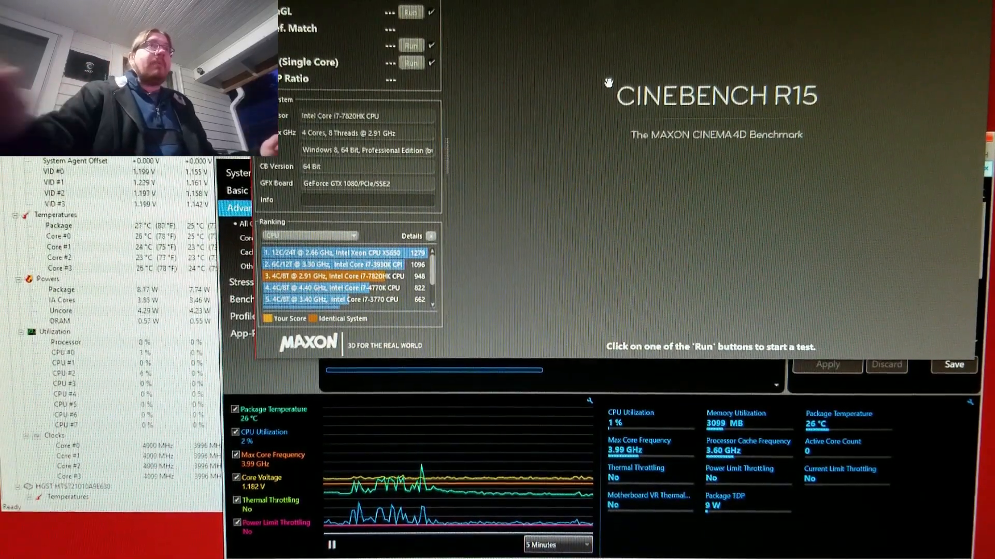
left_click(657, 395)
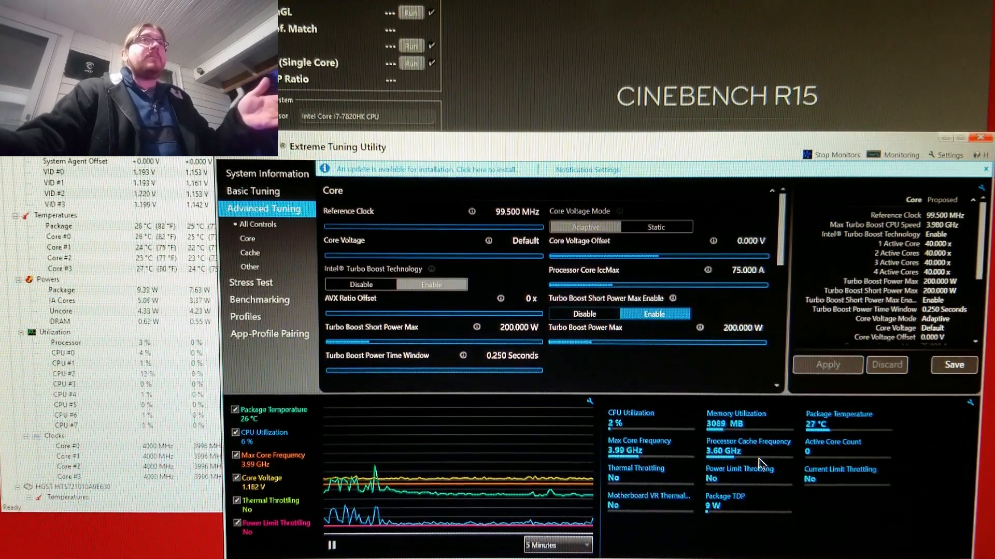
mouse_move(759, 463)
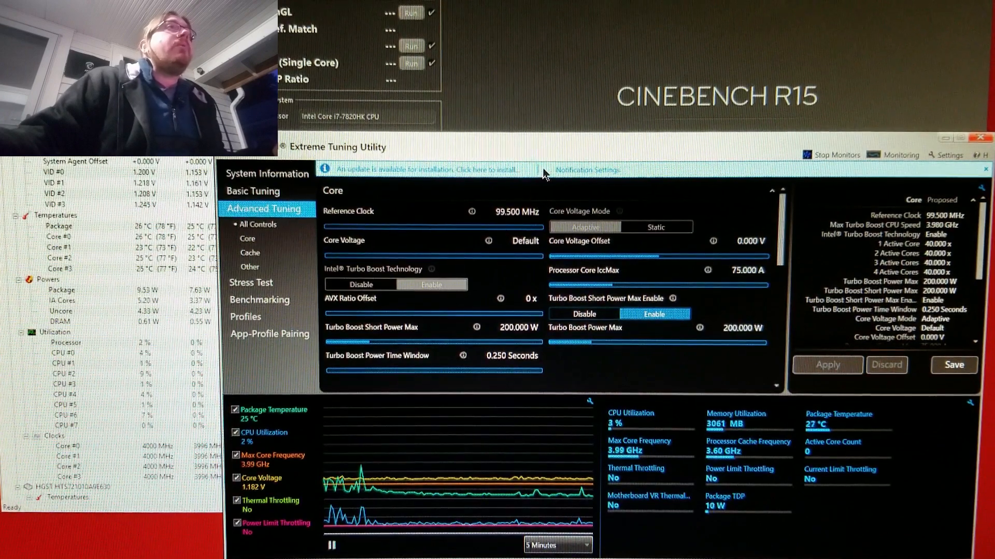
Set Turbo Boost Short Power Max to 300 W in the Core settings.
left_click(527, 333)
scroll(523, 460, "down", 5)
scroll(524, 463, "down", 16)
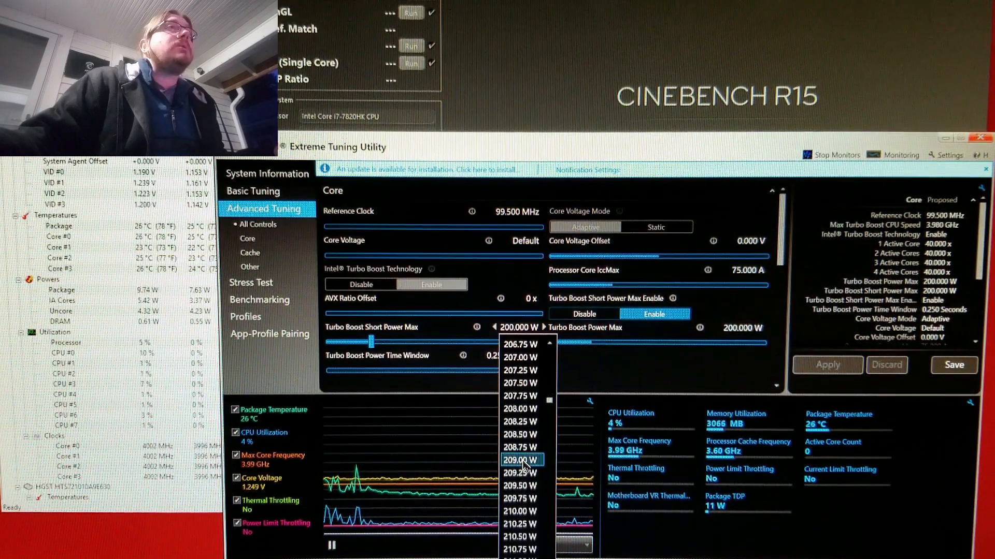
scroll(524, 464, "down", 20)
scroll(529, 531, "down", 20)
scroll(529, 534, "down", 13)
scroll(528, 534, "down", 4)
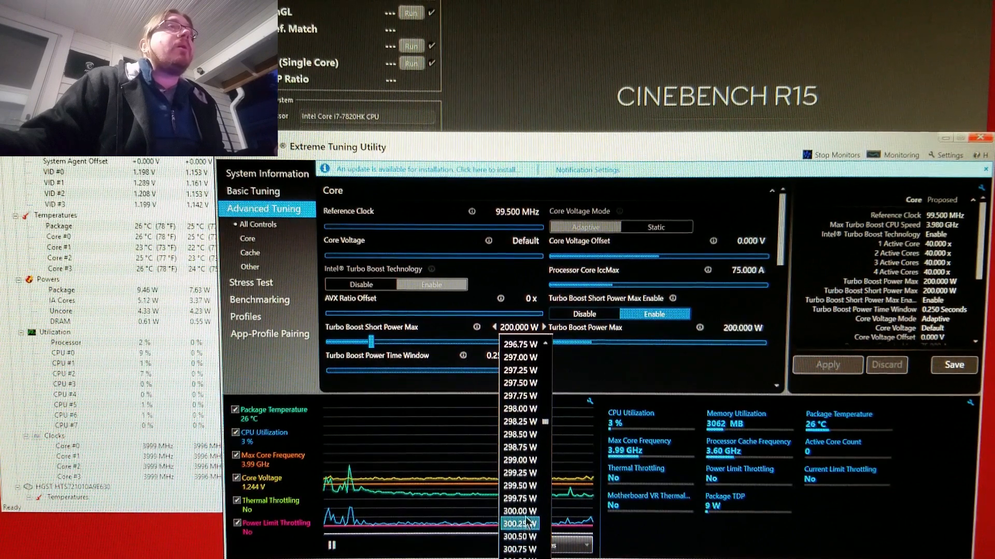
left_click(526, 514)
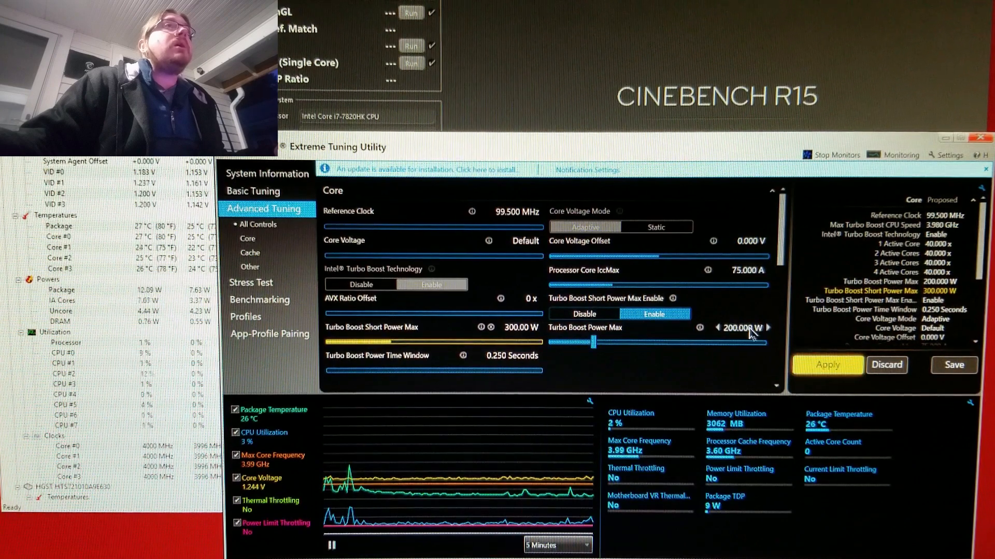
Set Turbo Boost Power Max to 300 W in the Core settings.
left_click(751, 331)
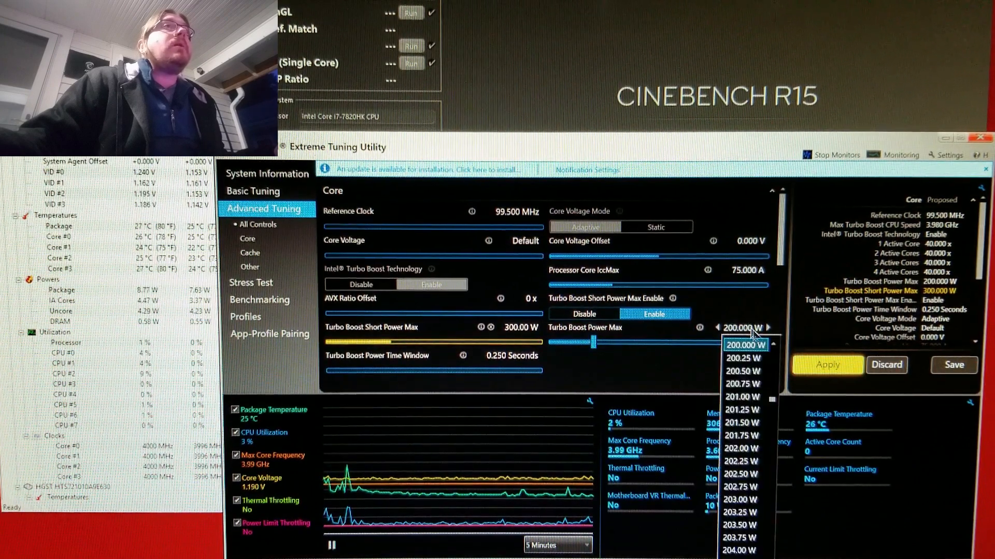
left_click_drag(774, 403, 775, 424)
scroll(767, 412, "up", 1)
scroll(767, 413, "up", 3)
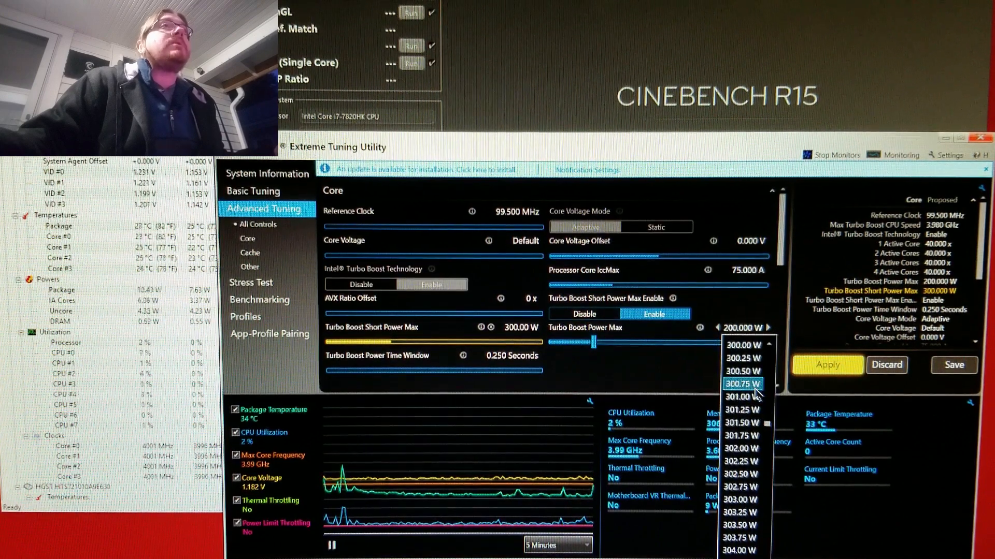
left_click(748, 346)
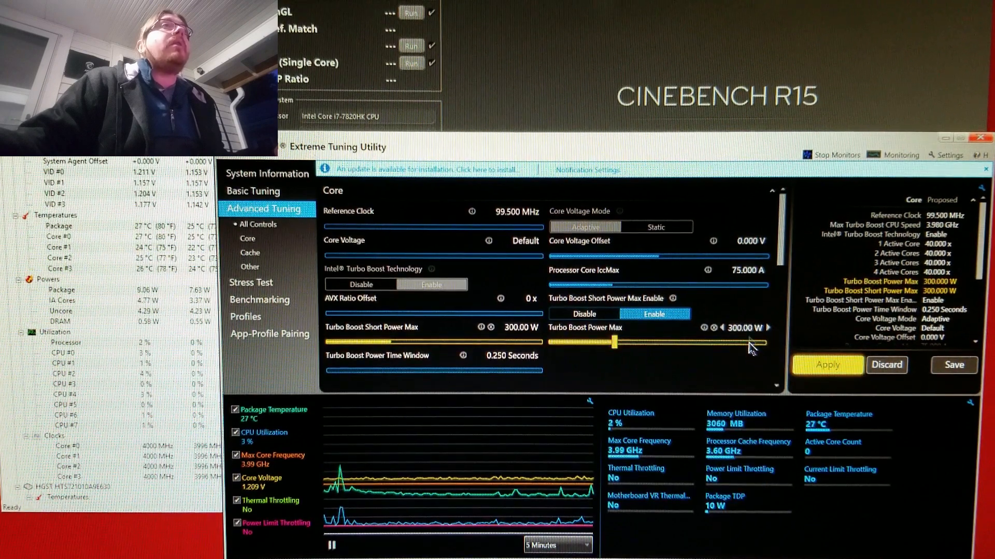
Set Processor Core IccMax to 255.50 A and apply the pending power and current limits.
left_click(769, 271)
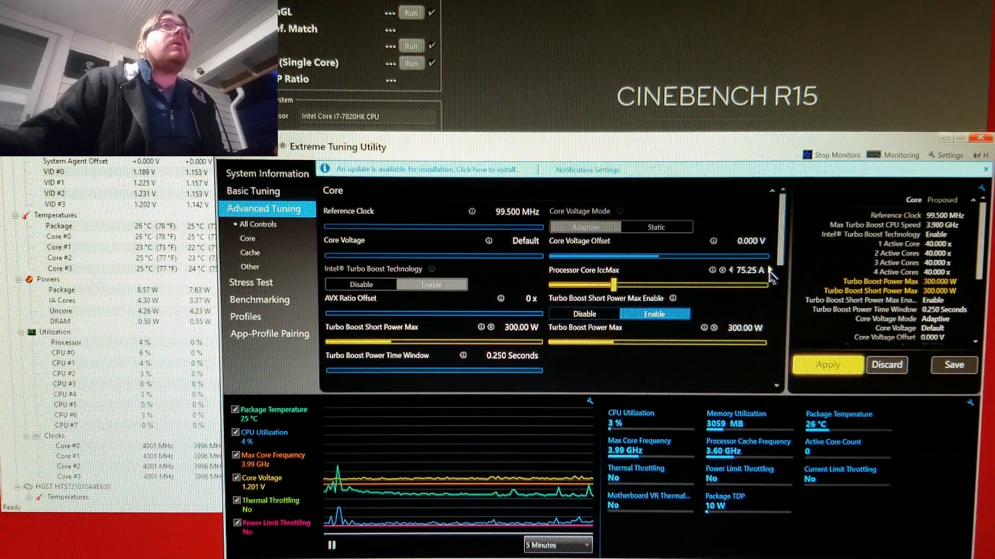
left_click(759, 271)
left_click_drag(779, 366, 774, 551)
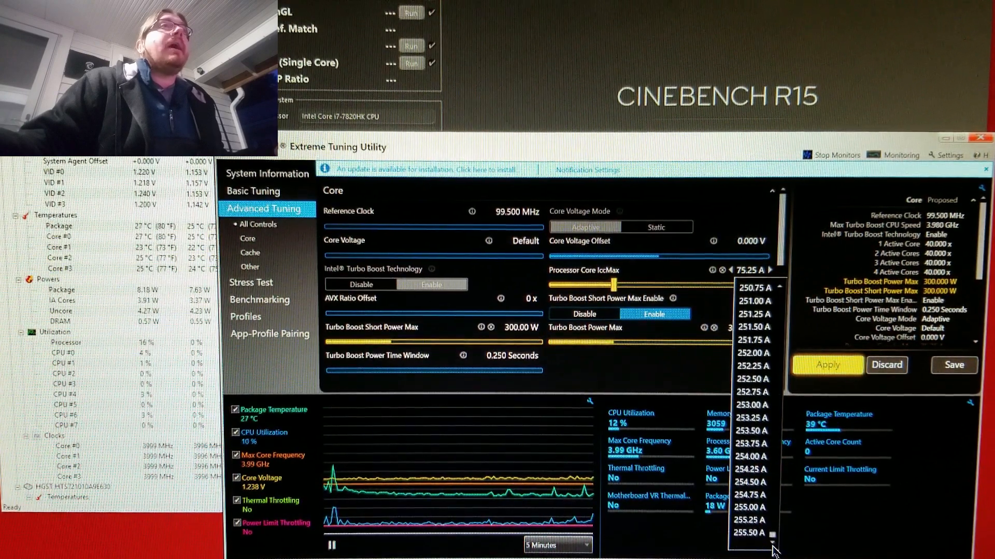
left_click(755, 533)
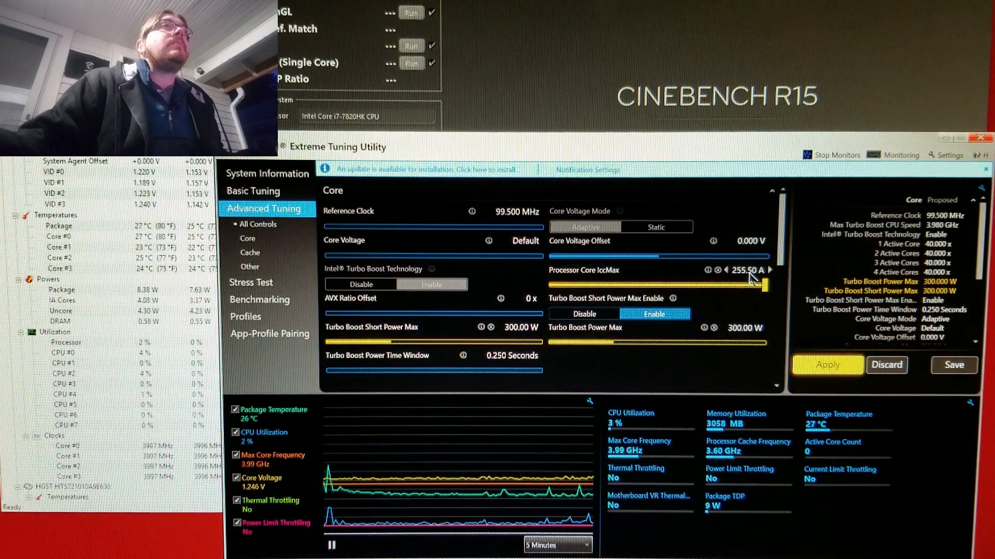
left_click(817, 366)
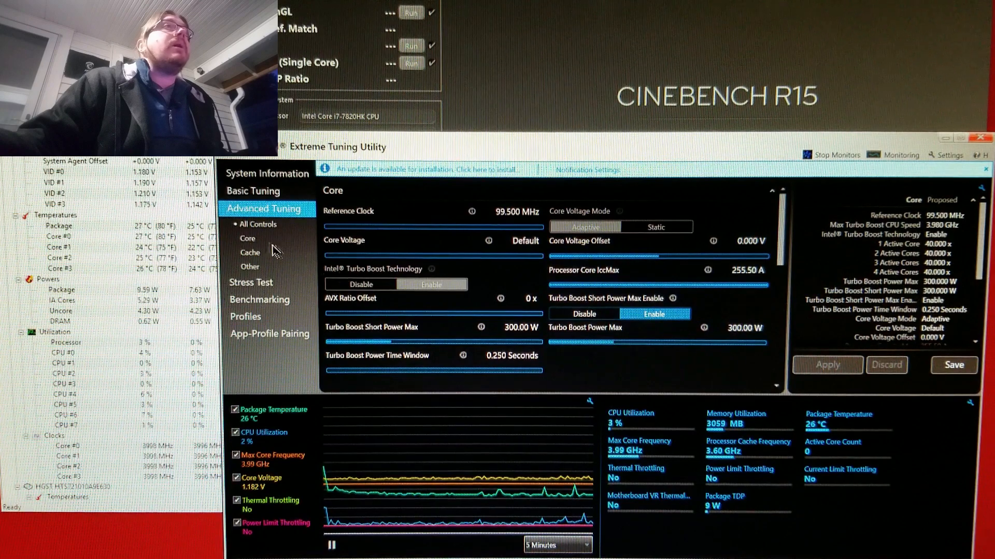
Raise the Turbo Boost Power Time Window to its maximum of 96 seconds and apply it.
scroll(485, 317, "down", 3)
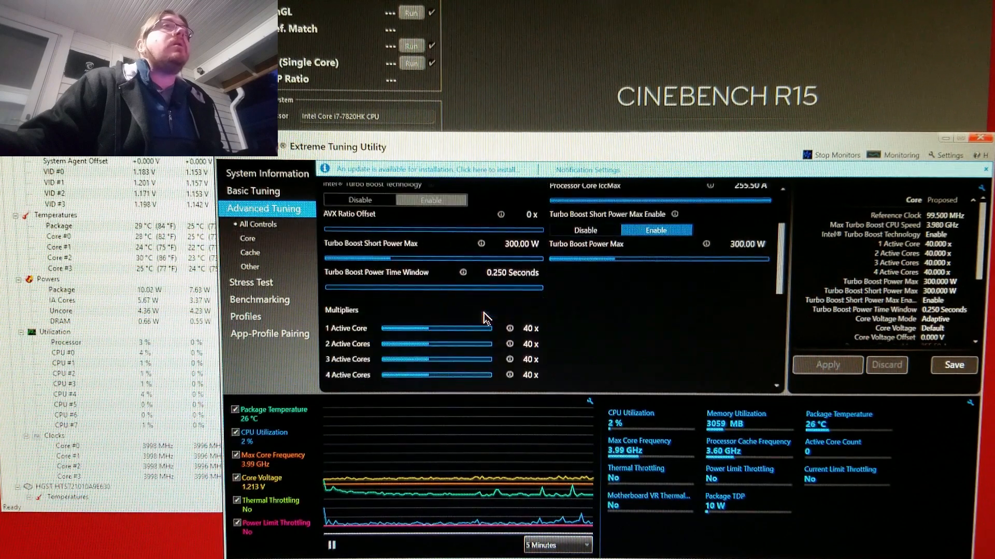
mouse_move(629, 455)
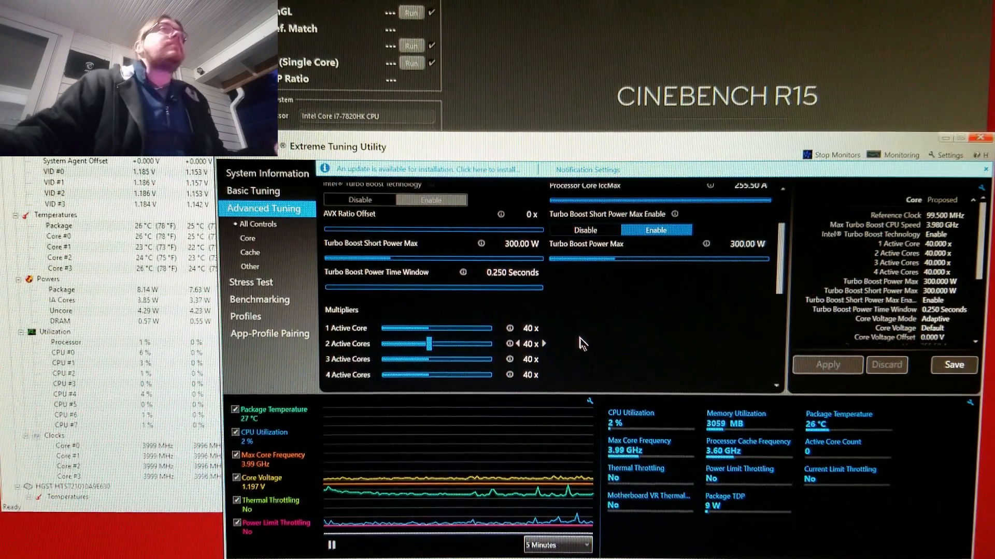
scroll(596, 347, "up", 1)
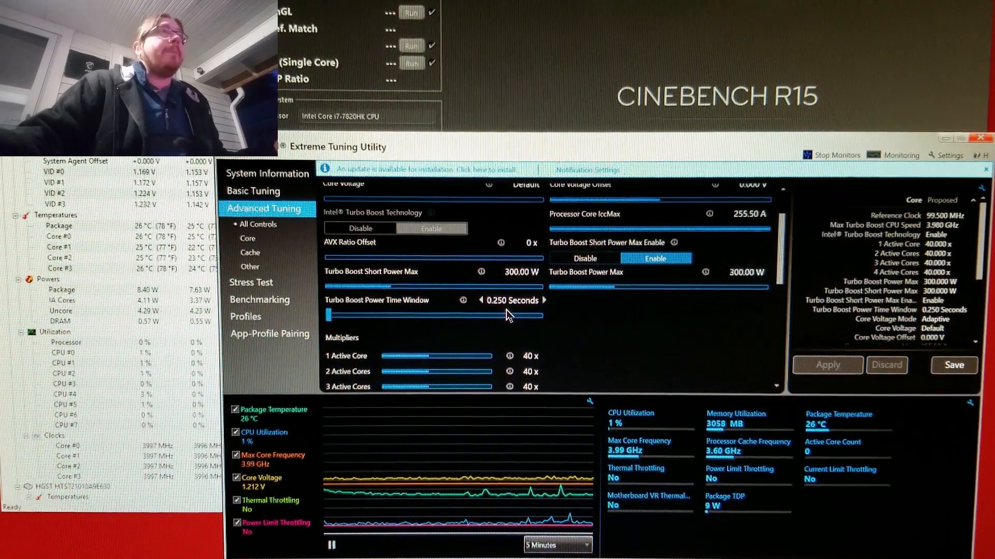
left_click_drag(336, 319, 548, 319)
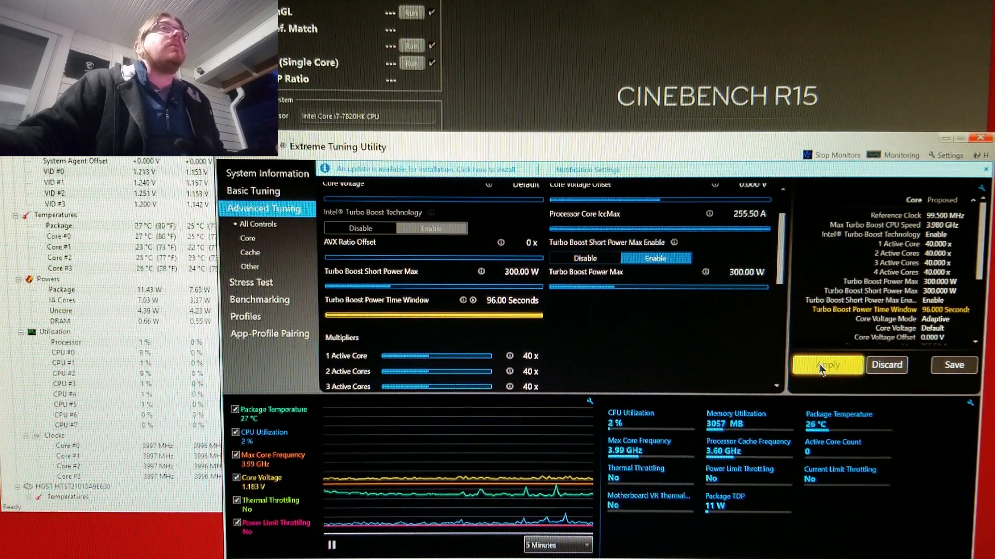
left_click(825, 366)
Raise the core multipliers for 1 and 2 active cores to 46x.
scroll(628, 350, "down", 2)
left_click(544, 301)
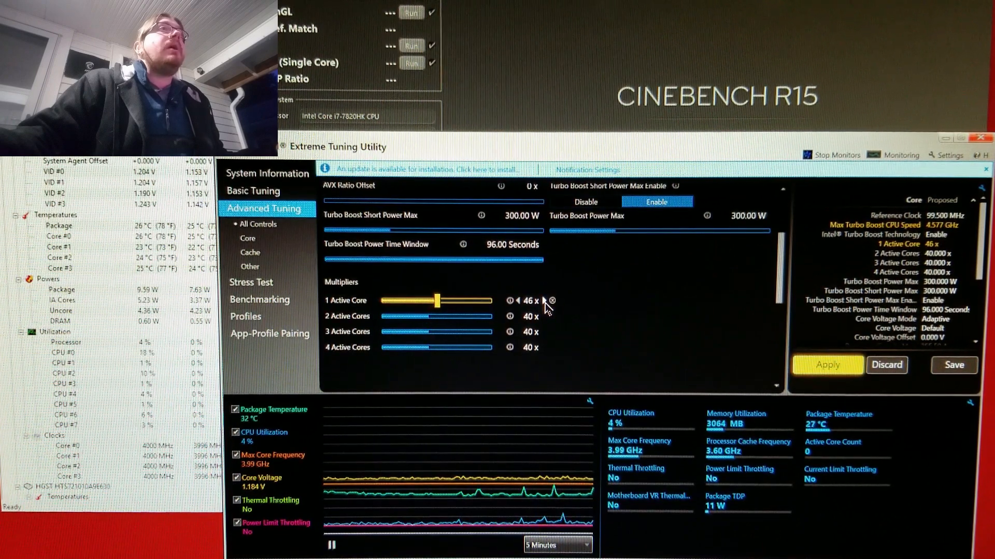
left_click(544, 317)
left_click(544, 316)
left_click(544, 316)
left_click(543, 316)
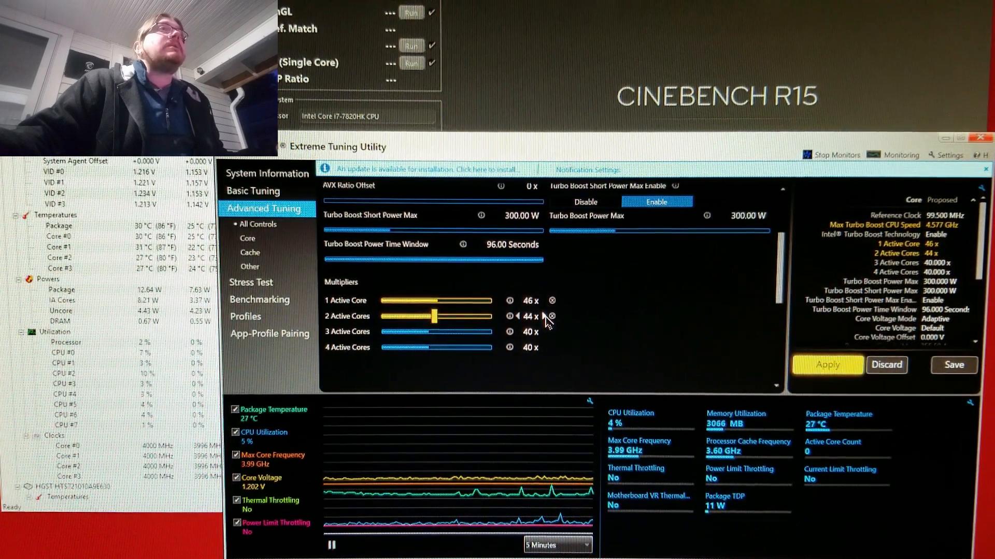
Raise the core multipliers for 3 and 4 active cores to 46x and apply the multiplier changes.
left_click(545, 332)
left_click(545, 332)
left_click(545, 332)
left_click(545, 332)
left_click(545, 332)
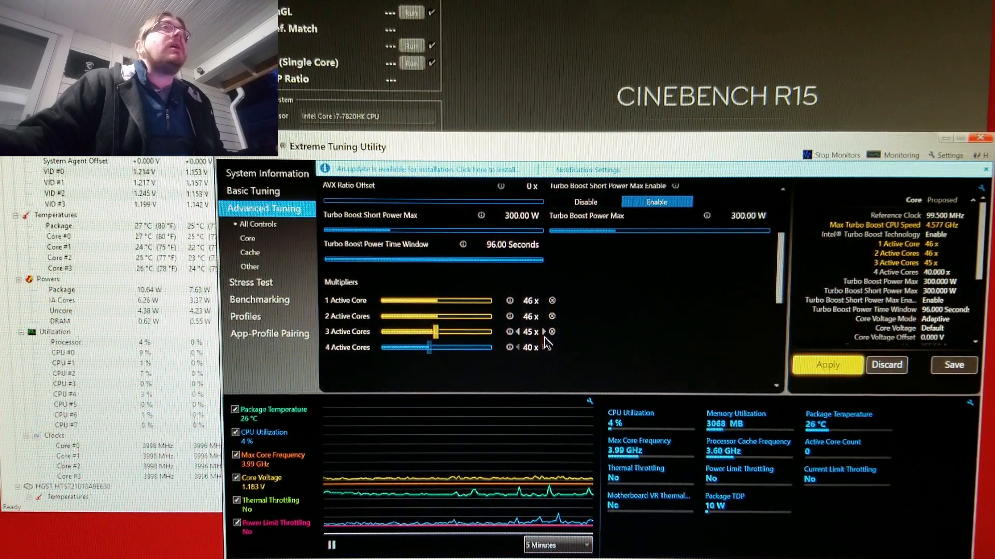
left_click(545, 332)
left_click(545, 347)
left_click(545, 347)
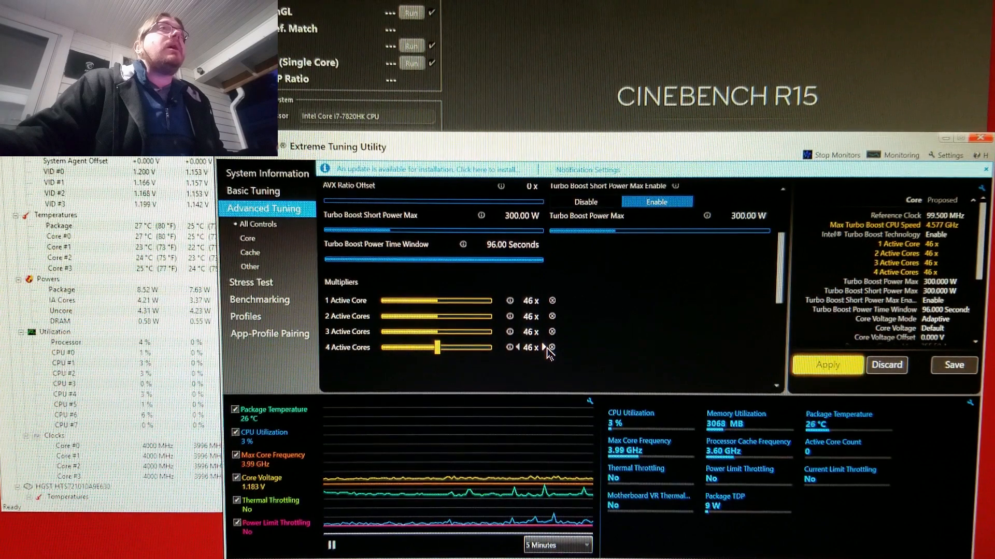
left_click(814, 369)
scroll(667, 346, "up", 3)
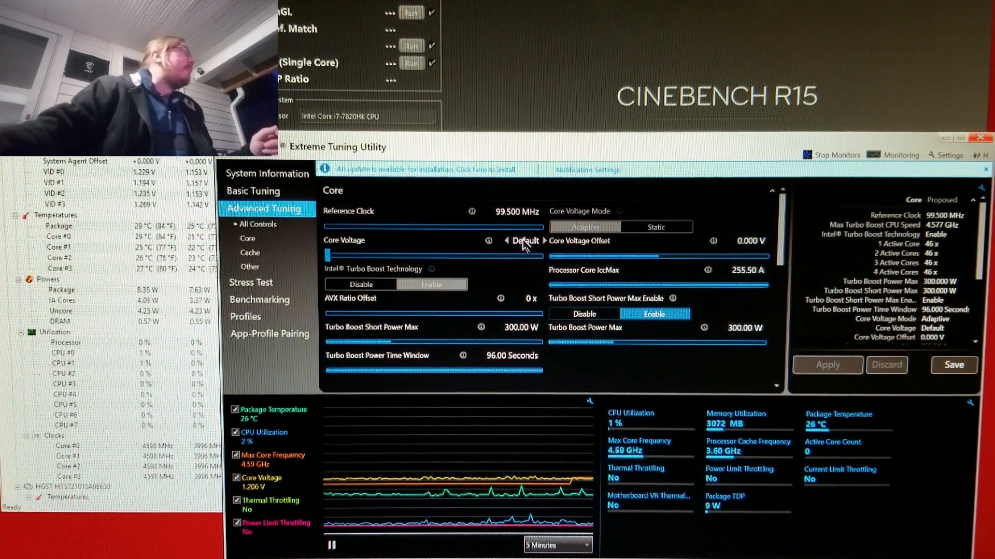
Rearrange the hardware monitor and Cinebench windows so the temperature and clock readings and the benchmark's run controls are both in view.
left_click(155, 236)
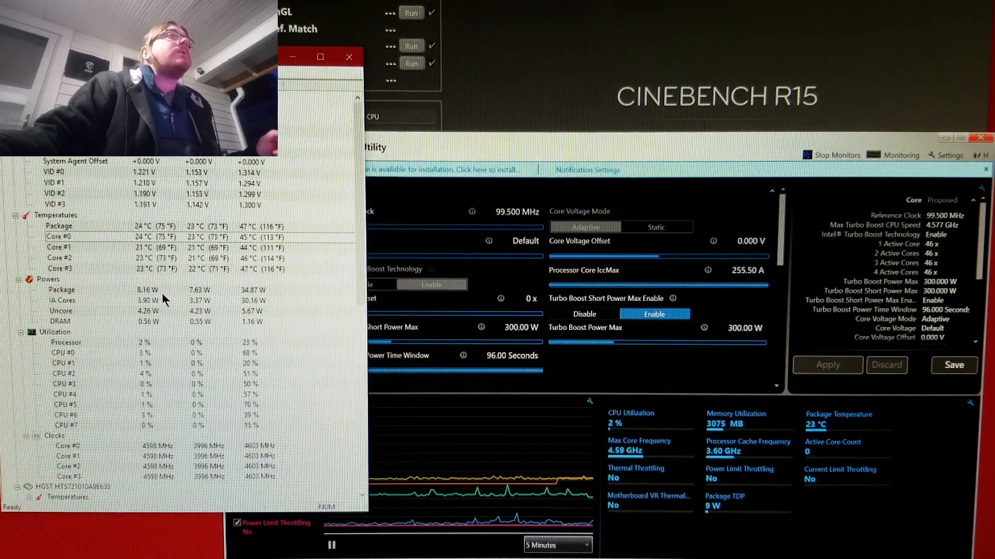
left_click(435, 57)
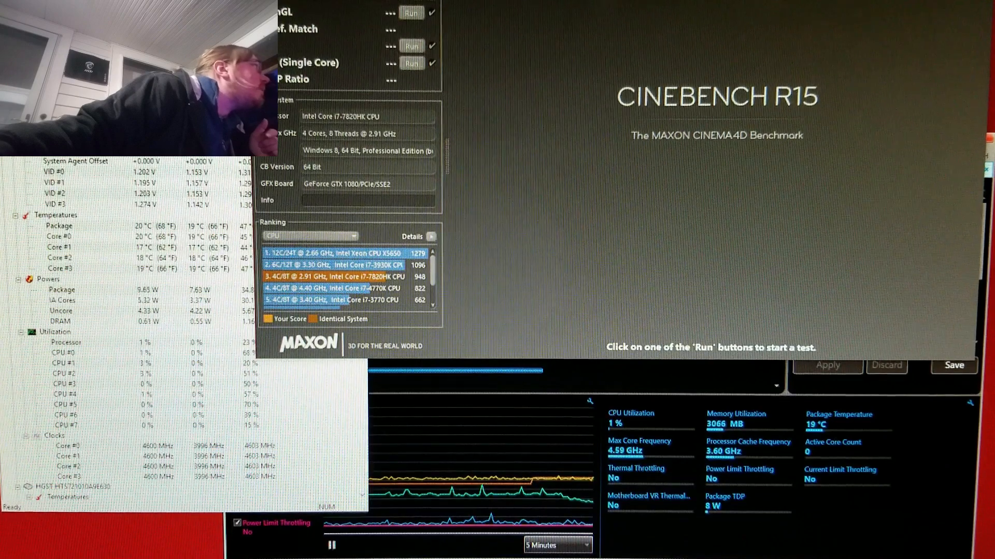
left_click(311, 414)
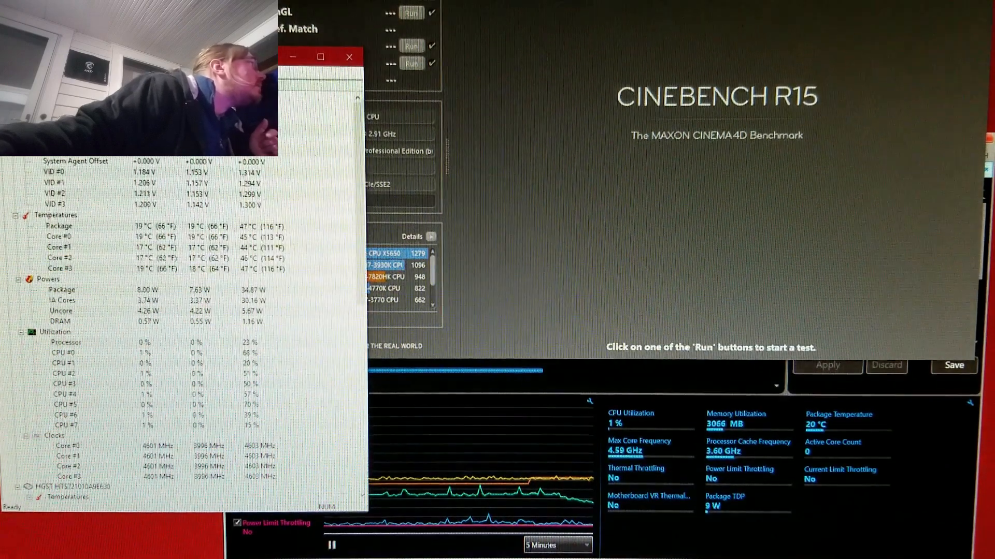
left_click_drag(207, 62, 206, 0)
left_click(595, 262)
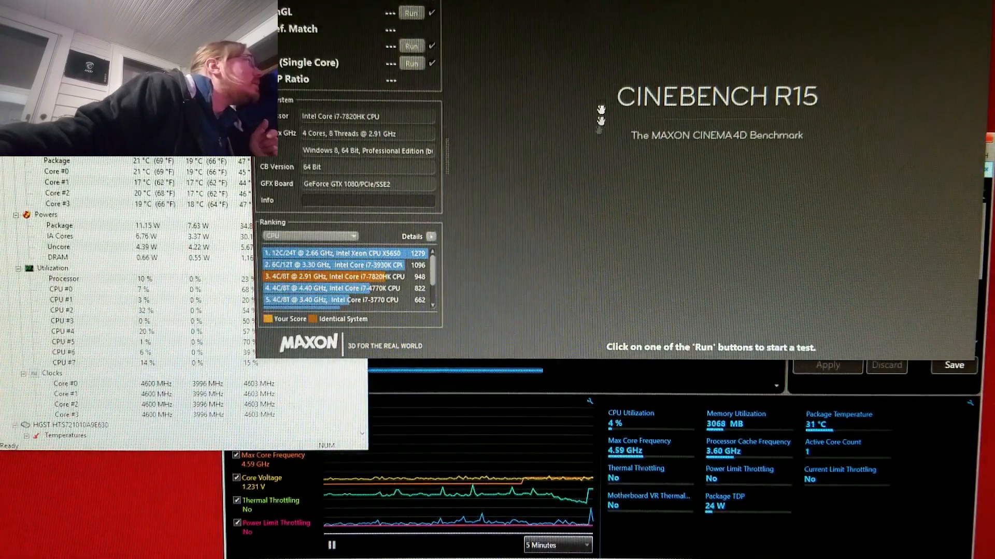
left_click_drag(616, 0, 679, 43)
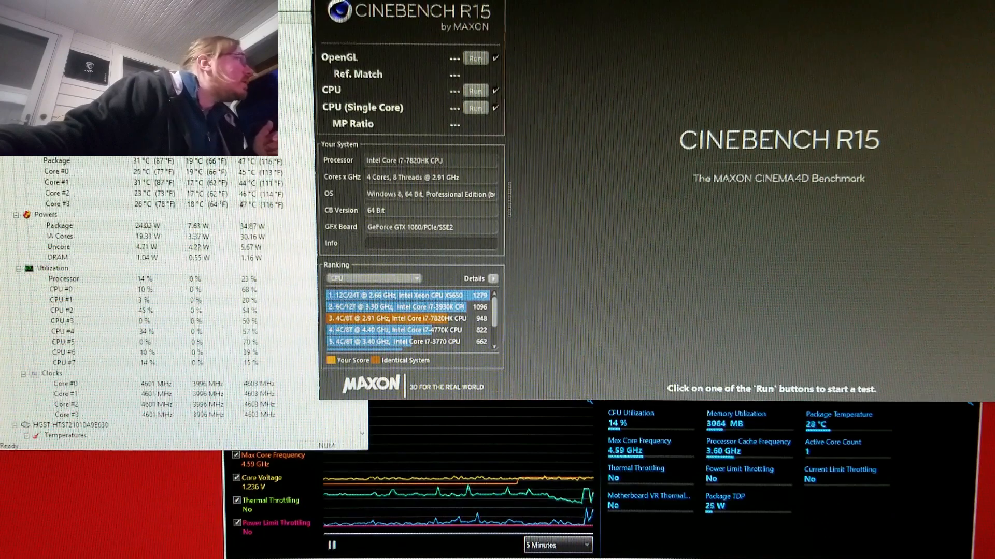
left_click_drag(679, 0, 677, 6)
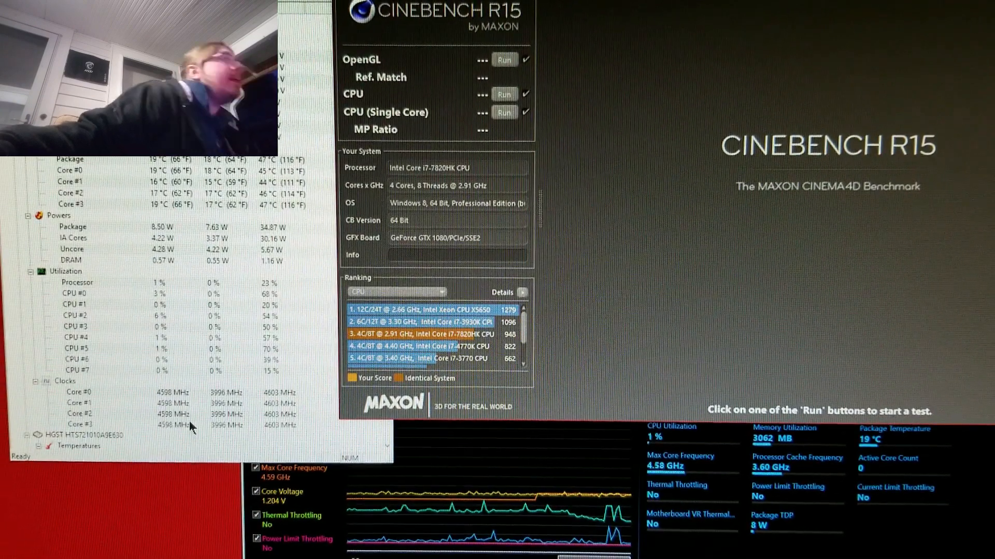
Switch to Extreme Tuning Utility, set the Core Voltage Offset to 0.200 V and apply it.
left_click(720, 506)
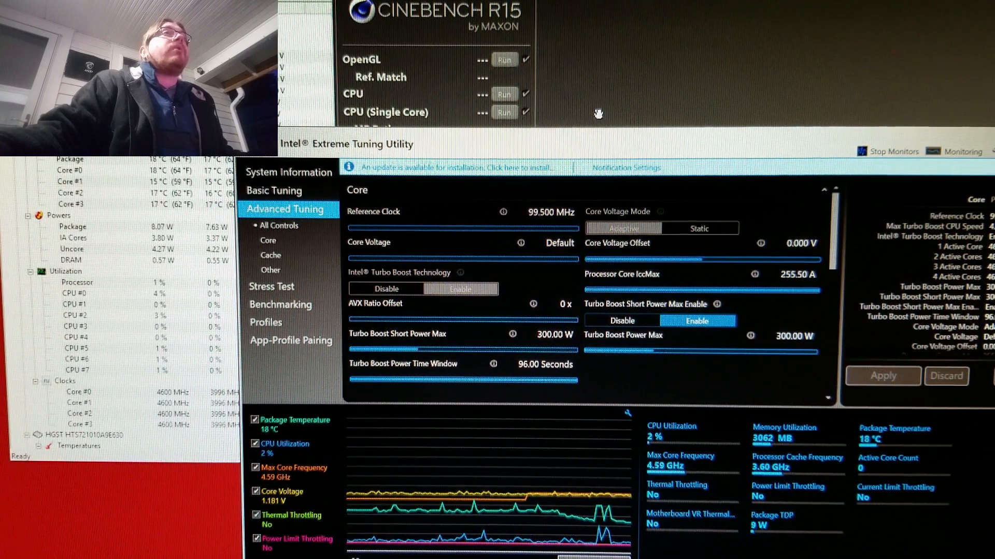
left_click(811, 246)
scroll(811, 405, "down", 2)
scroll(818, 411, "down", 4)
scroll(818, 415, "up", 1)
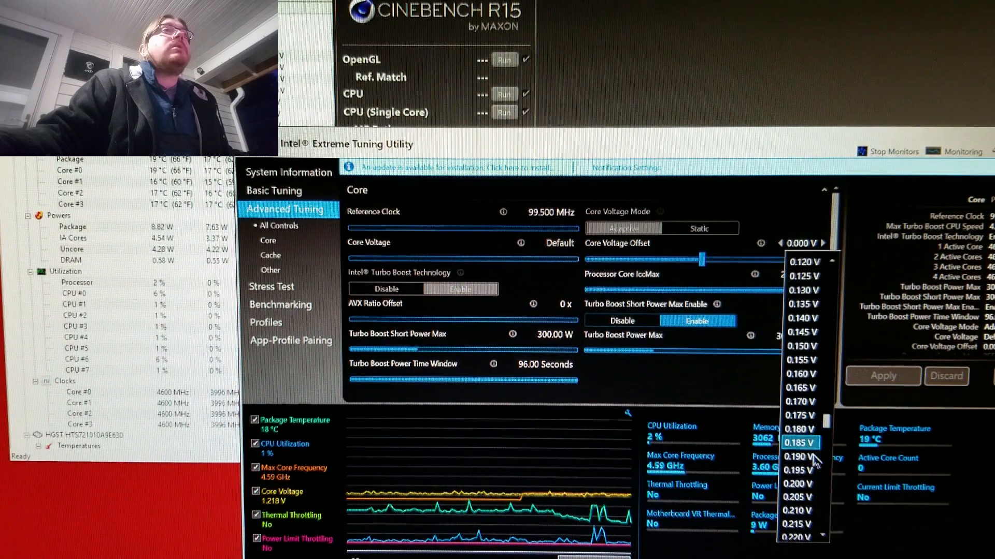
left_click(807, 484)
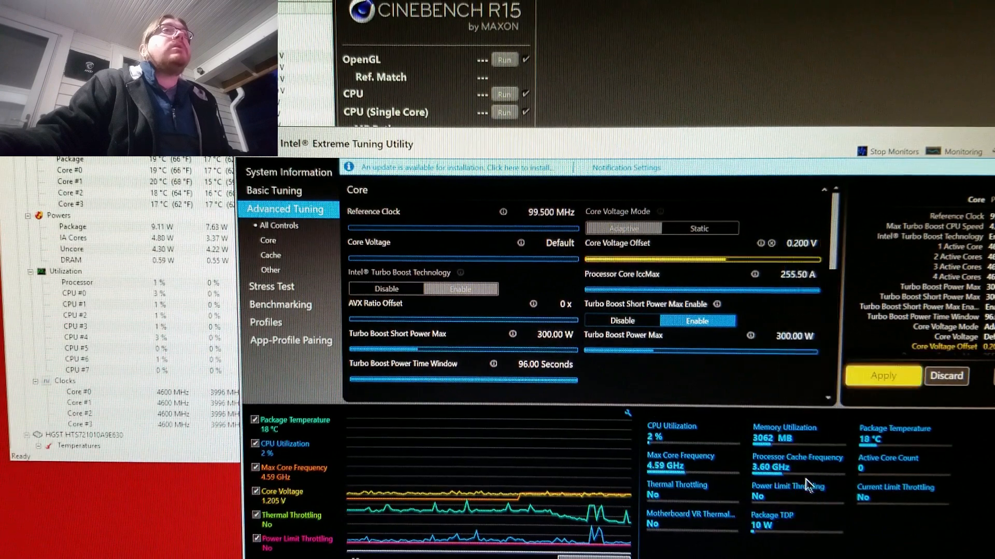
left_click(866, 382)
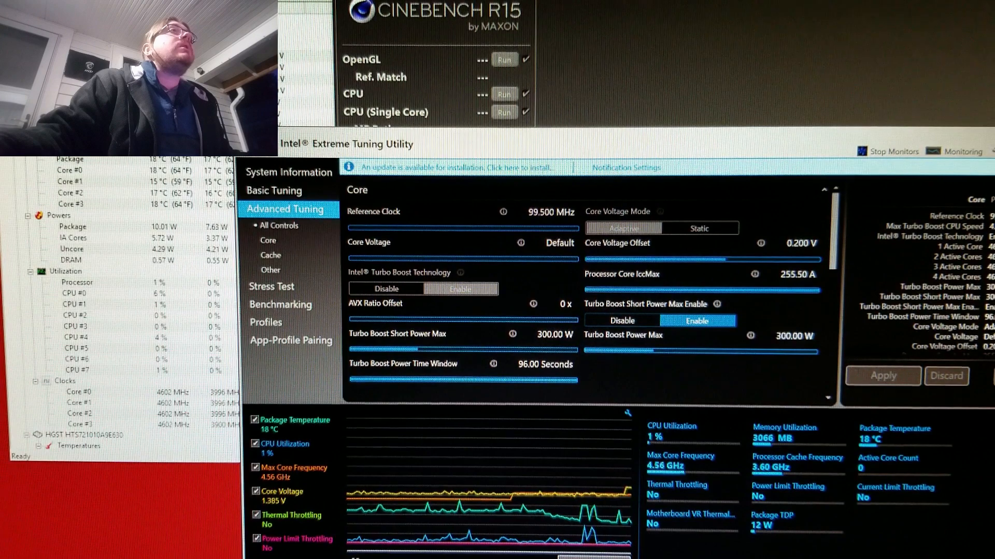
Switch to Cinebench R15 and run the multi-core CPU test.
left_click(550, 84)
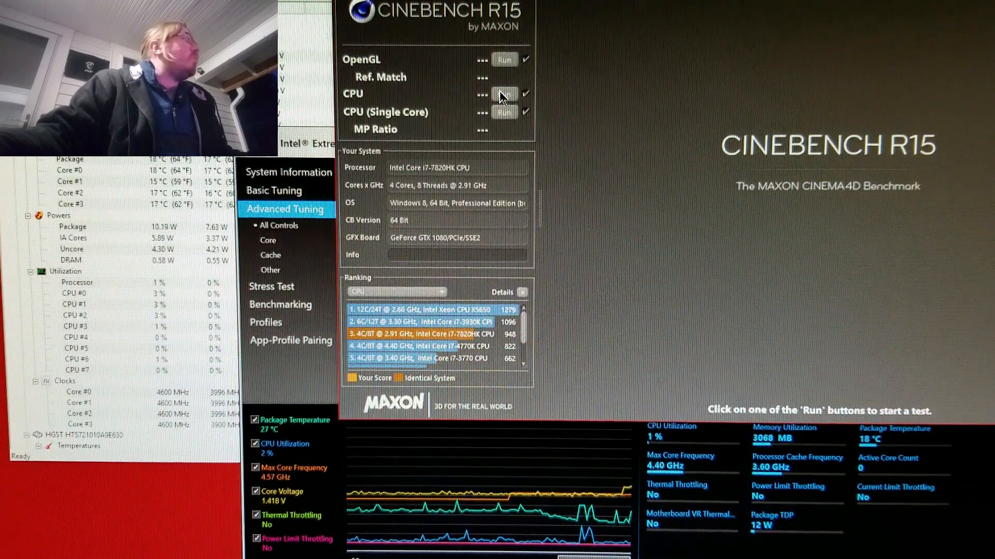
left_click(502, 95)
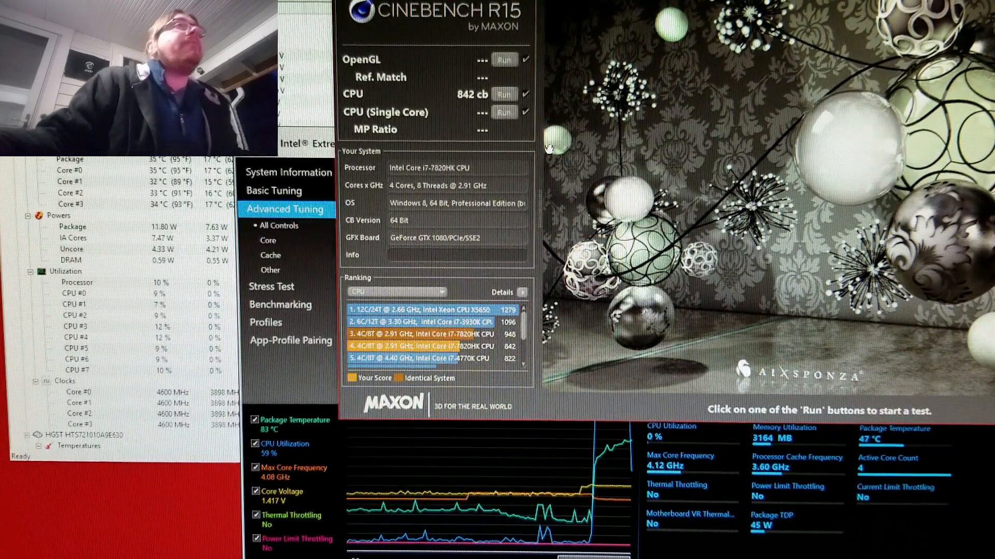
Switch to Extreme Tuning Utility and review the core, multiplier and cache settings, the available core voltage offsets and the hardware monitor's readings.
left_click(500, 446)
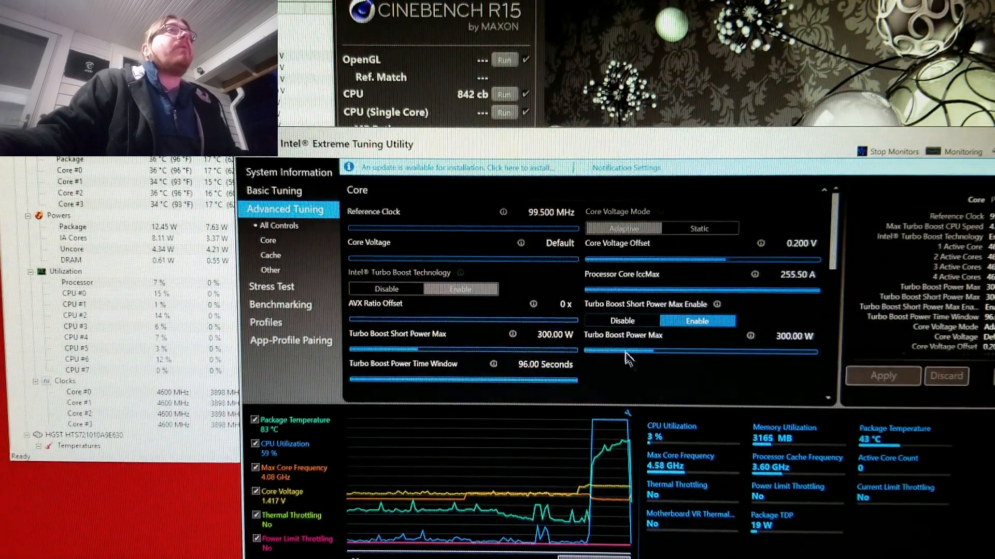
scroll(623, 354, "down", 5)
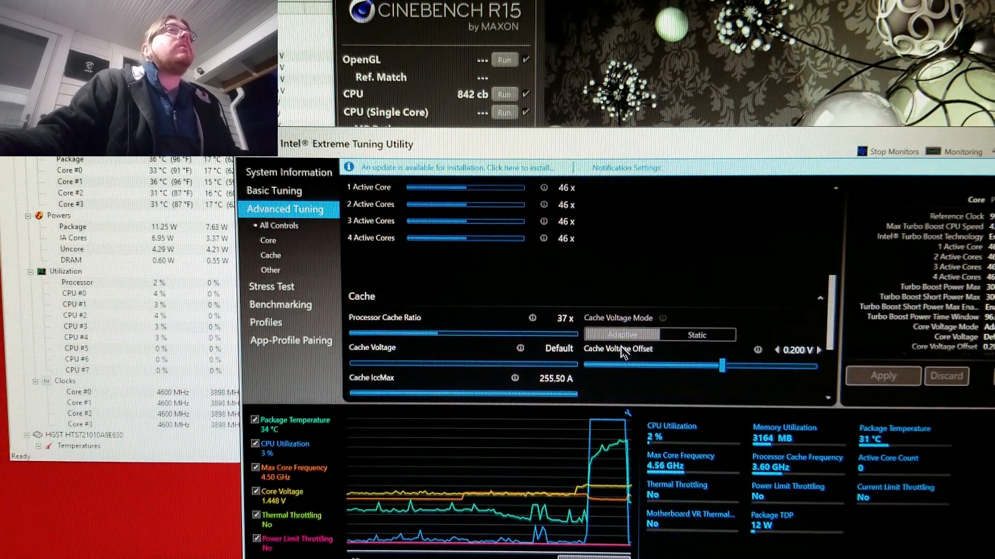
scroll(624, 354, "up", 5)
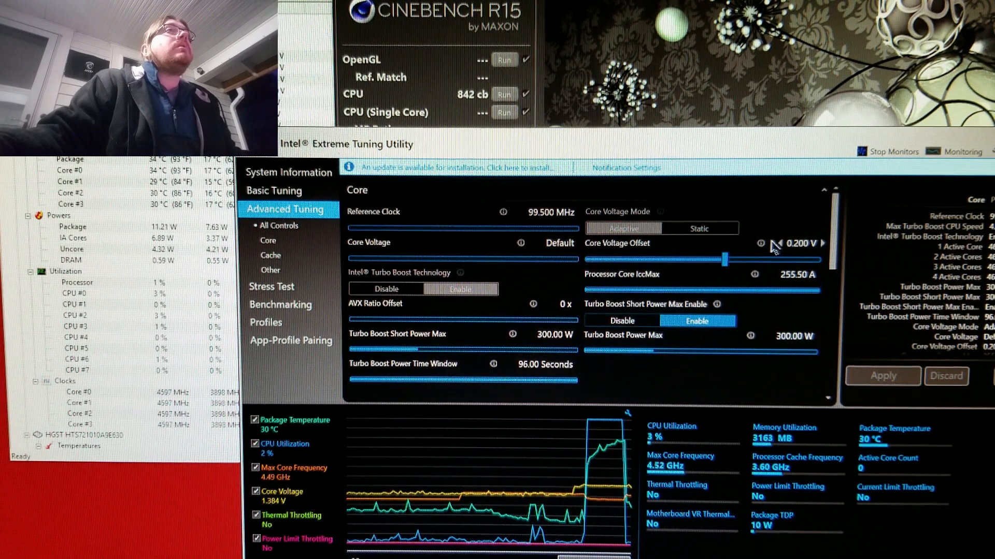
left_click(787, 246)
scroll(806, 290, "up", 4)
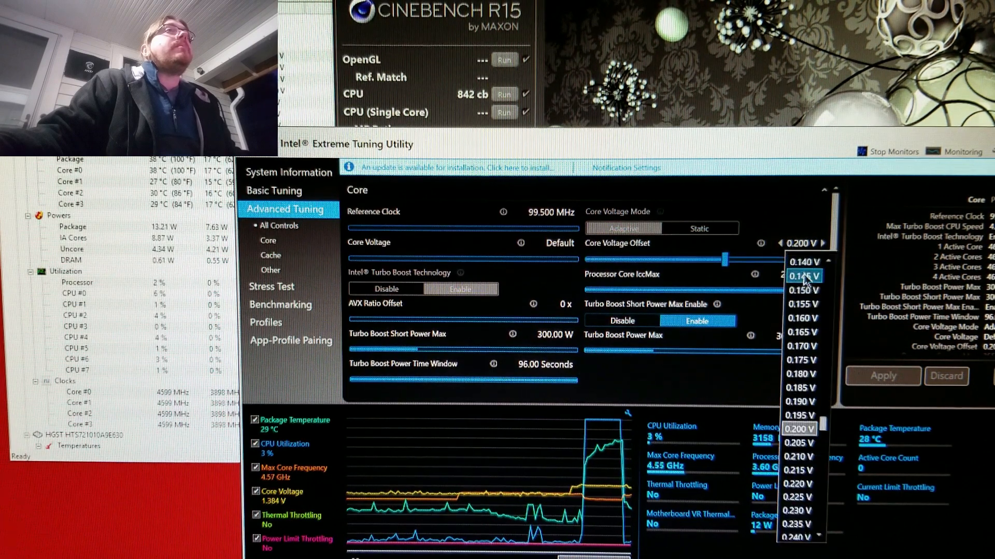
scroll(821, 434, "down", 4)
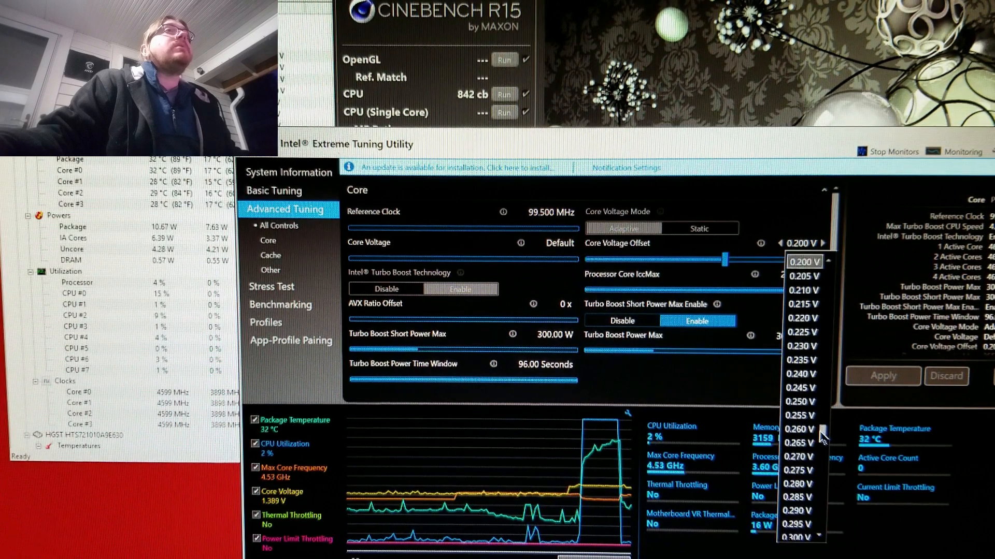
left_click(212, 294)
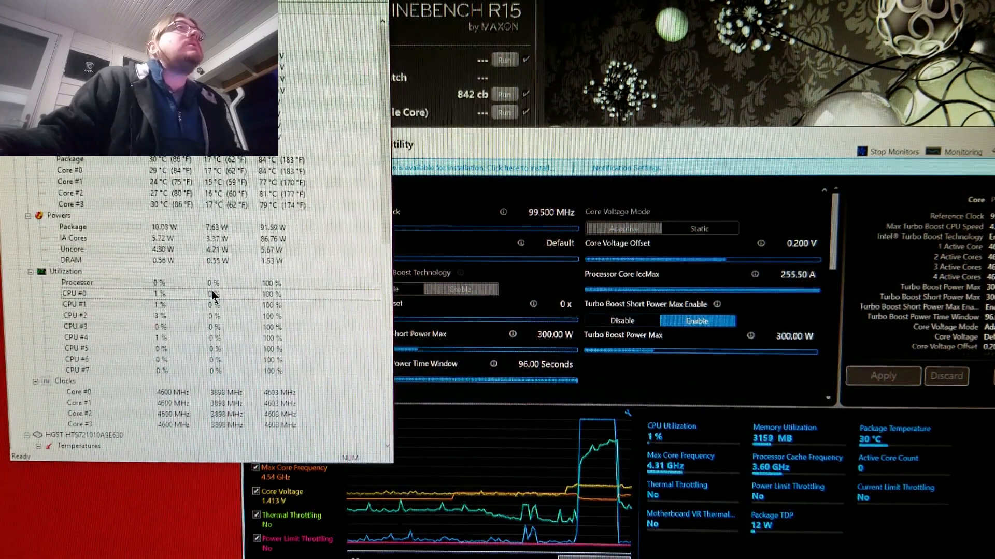
Set the Processor Core IccMax to 220.75 A in Extreme Tuning Utility and apply the change.
left_click(793, 275)
scroll(808, 408, "up", 1)
scroll(809, 408, "up", 3)
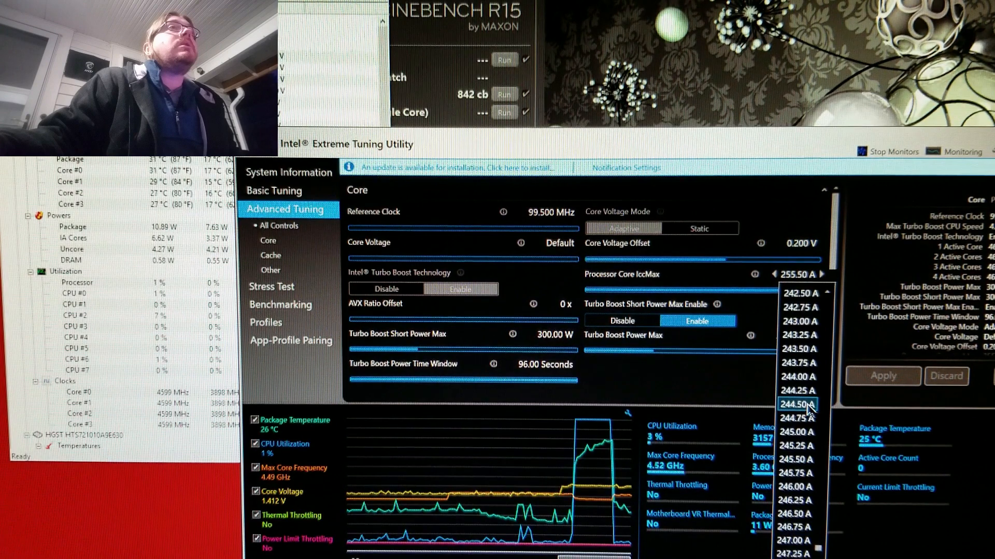
scroll(809, 408, "up", 4)
scroll(810, 409, "up", 2)
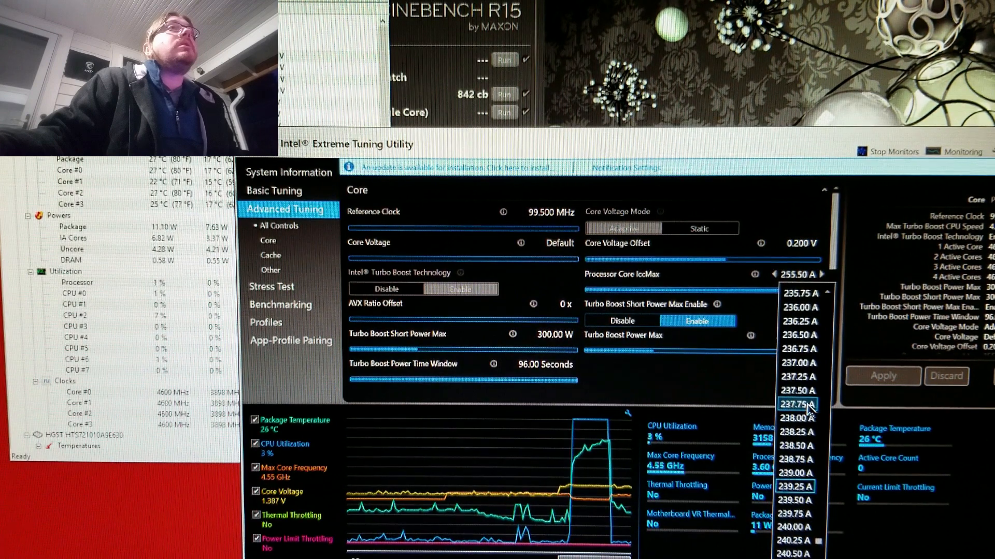
scroll(809, 408, "up", 1)
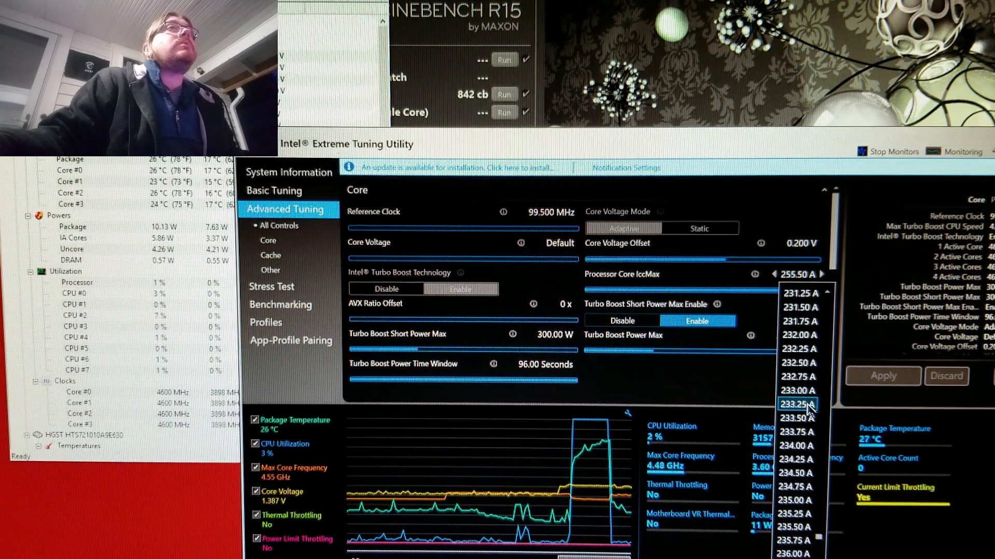
scroll(809, 409, "up", 1)
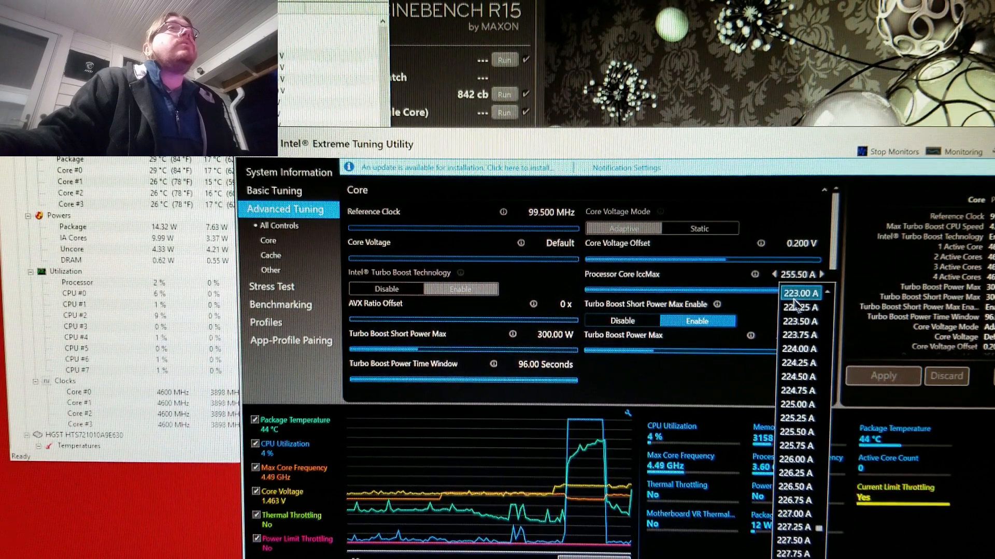
left_click(800, 295)
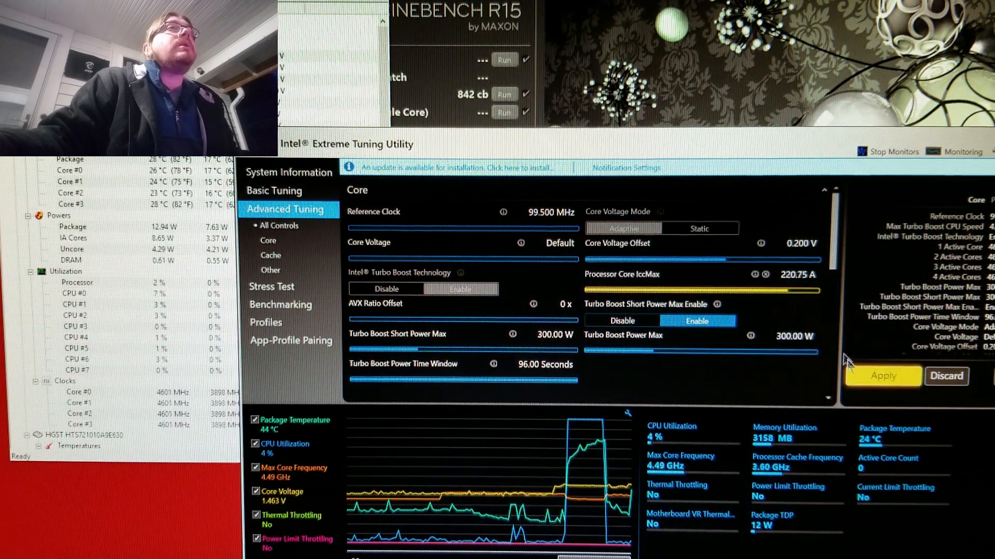
left_click(875, 381)
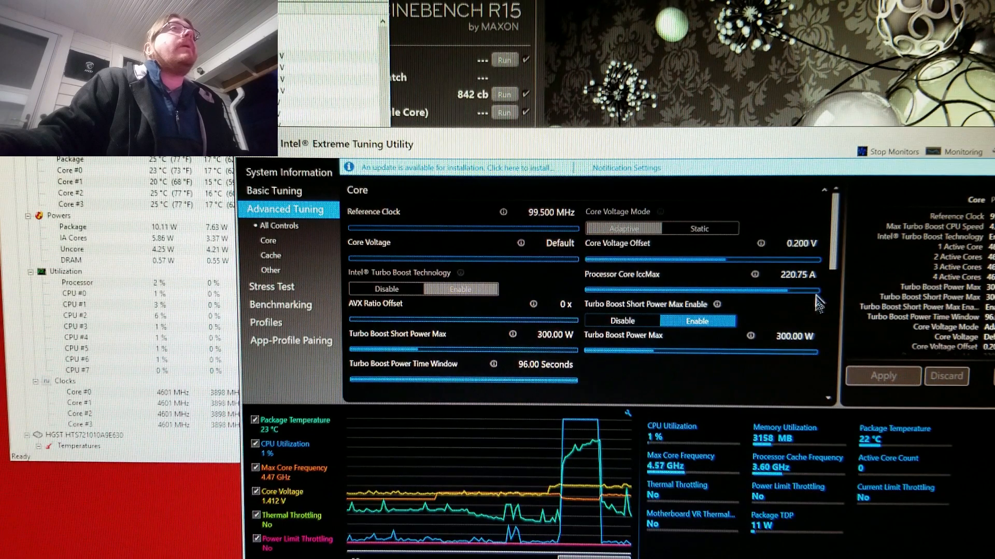
Reset the Core Voltage Offset to 0.000 V and apply the change.
left_click(802, 244)
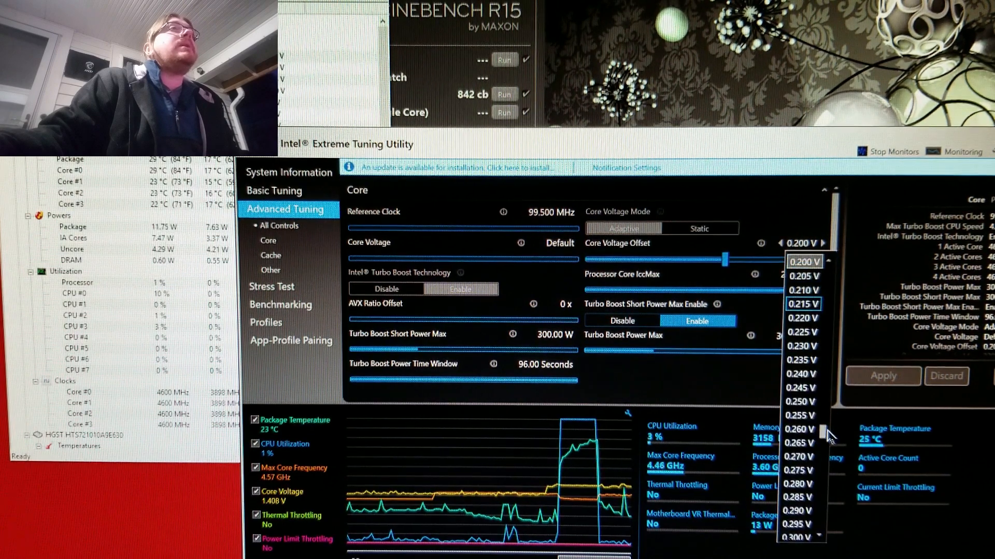
scroll(831, 281, "up", 20)
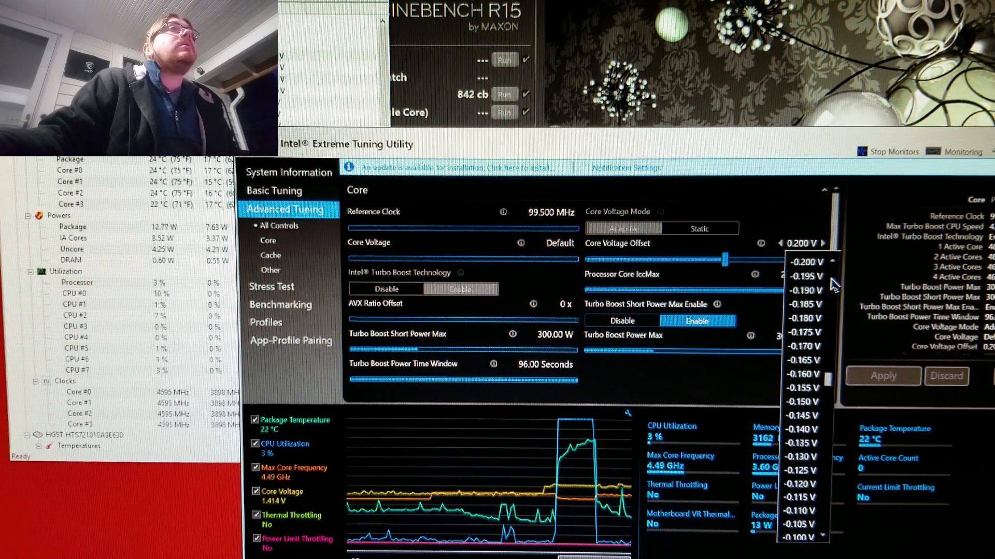
left_click_drag(830, 369, 833, 396)
scroll(822, 358, "down", 8)
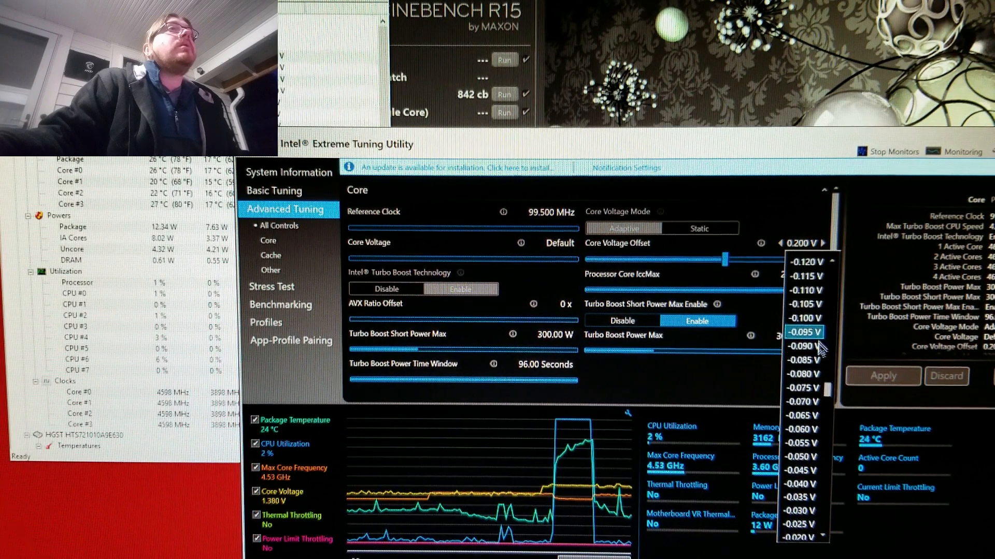
scroll(819, 363, "up", 1)
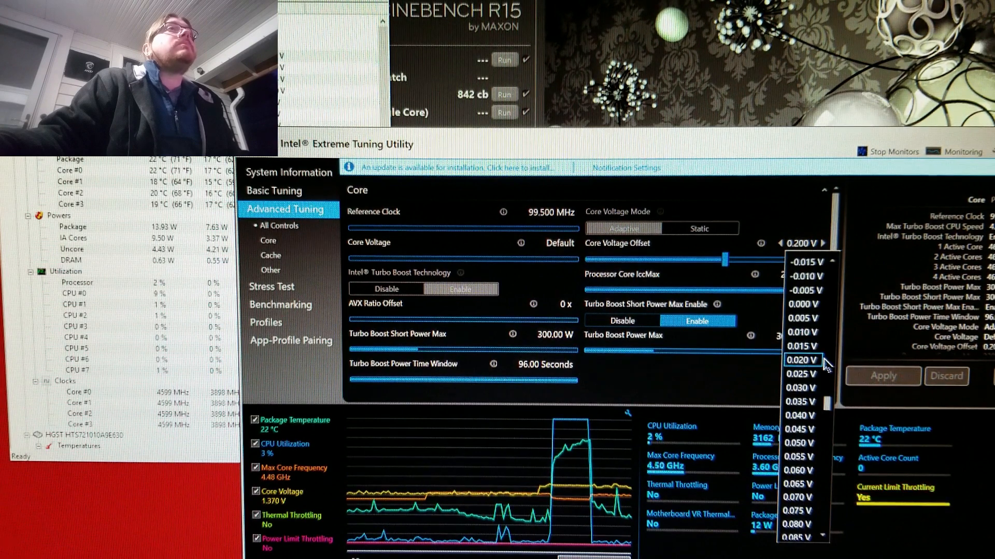
key("Up")
key("Up")
key("Up")
key("Up")
key("Return")
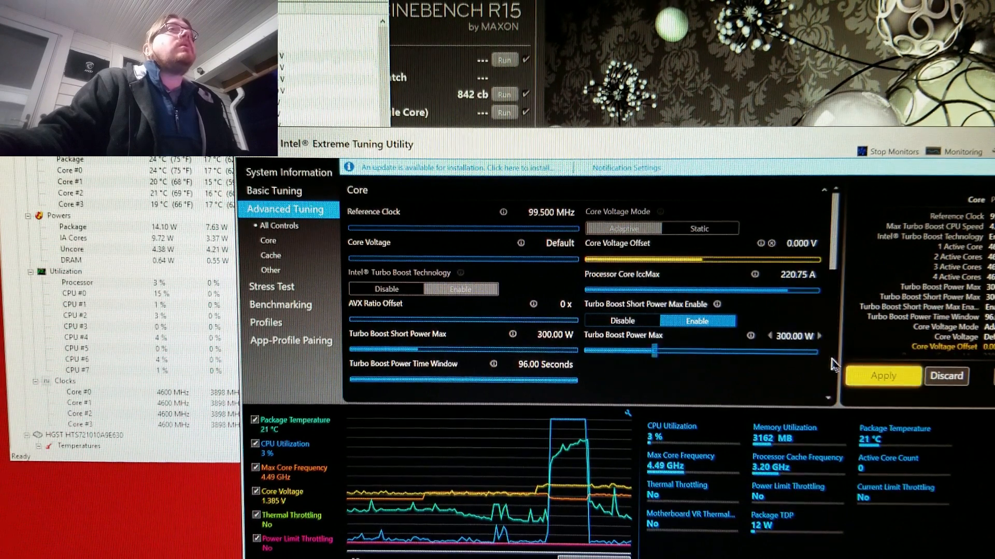
left_click(874, 379)
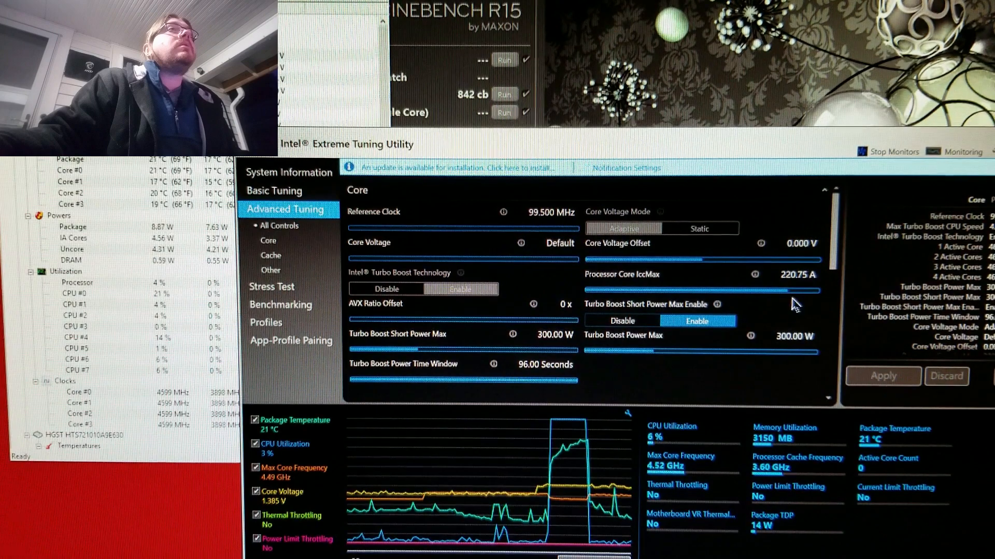
Set the Core Voltage to 0.525 V and apply the change.
left_click(563, 244)
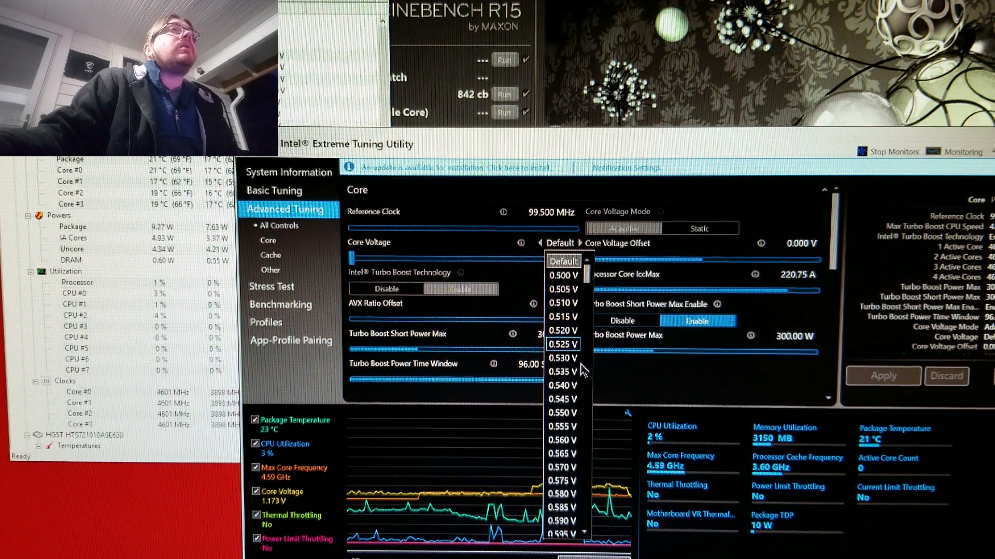
left_click(562, 345)
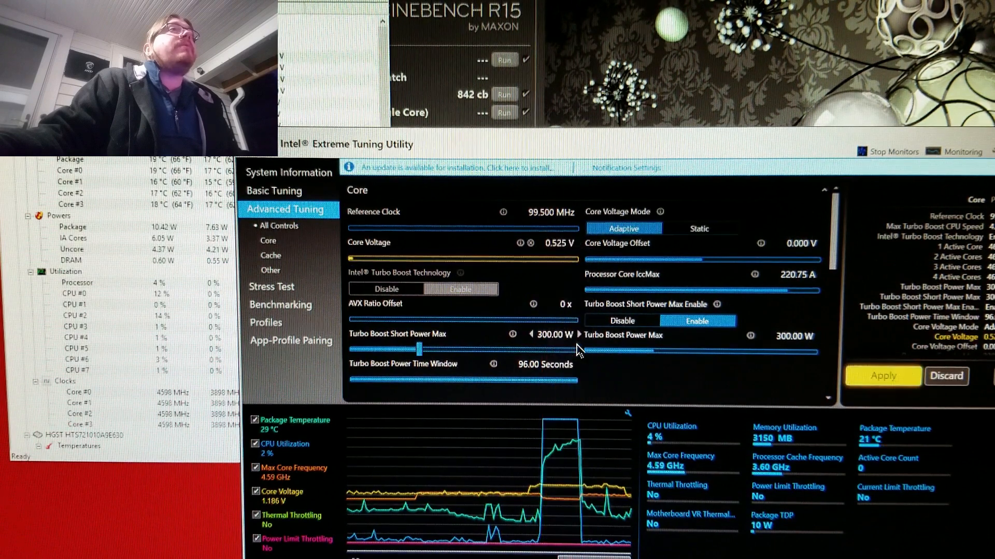
left_click(870, 378)
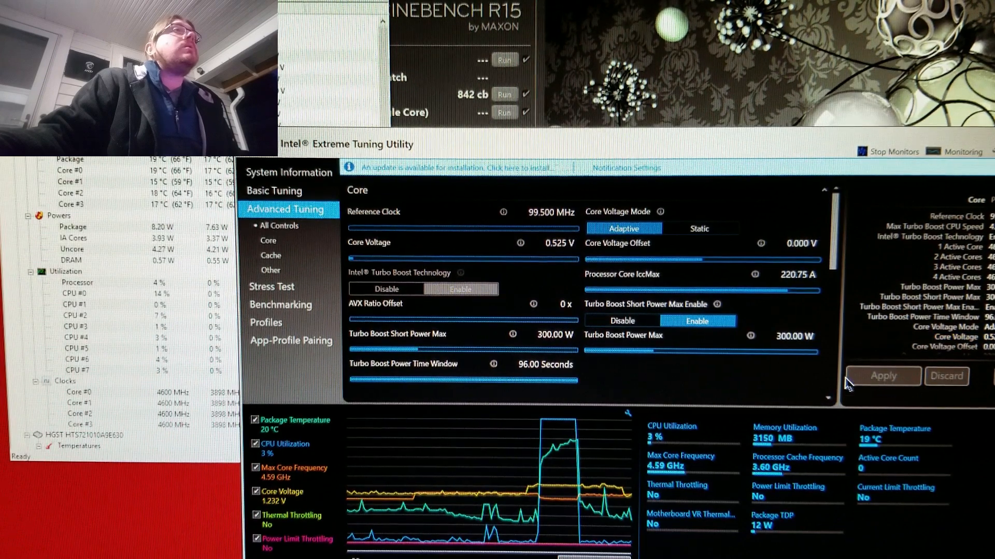
Switch to Cinebench R15 and rerun the multi-core CPU test.
left_click(529, 101)
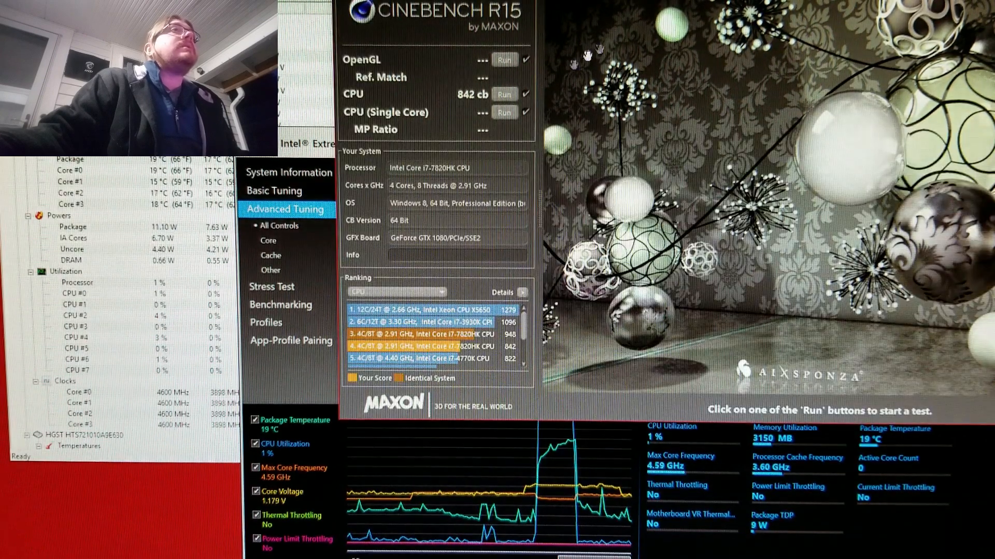
left_click(509, 96)
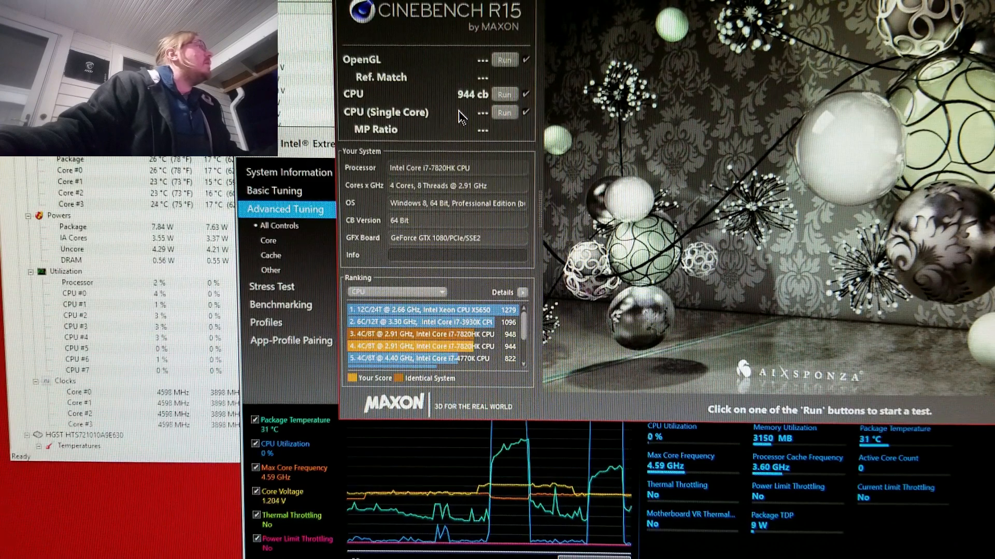
Switch to Extreme Tuning Utility, raise the multipliers for 1, 2, 3 and 4 active cores to 47x and apply them.
left_click(949, 543)
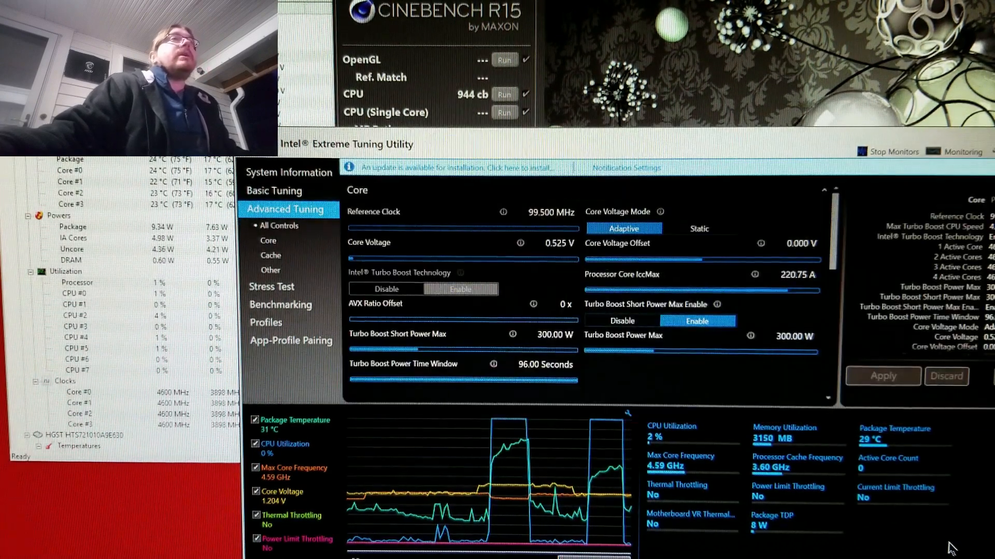
scroll(634, 346, "down", 3)
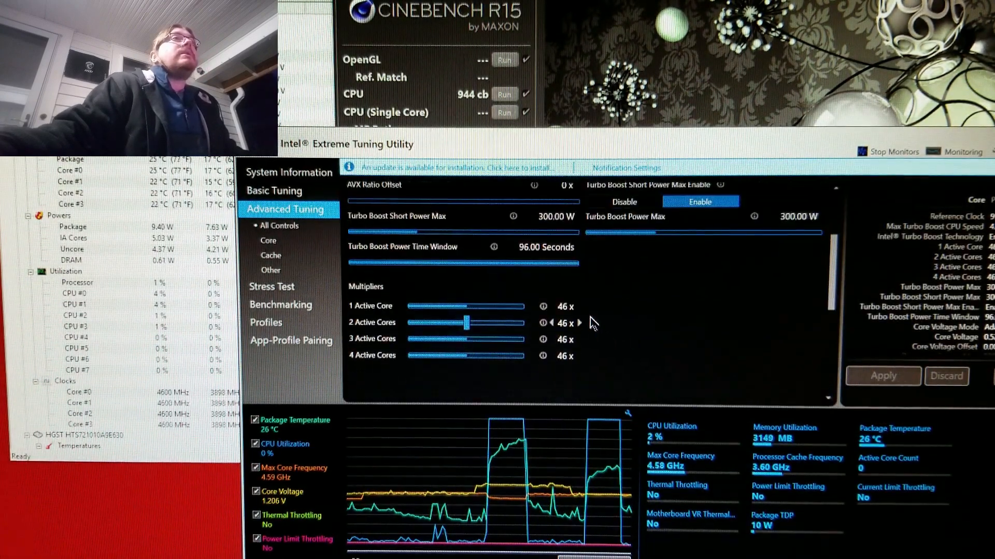
left_click(579, 307)
left_click(579, 323)
left_click(579, 340)
left_click(580, 356)
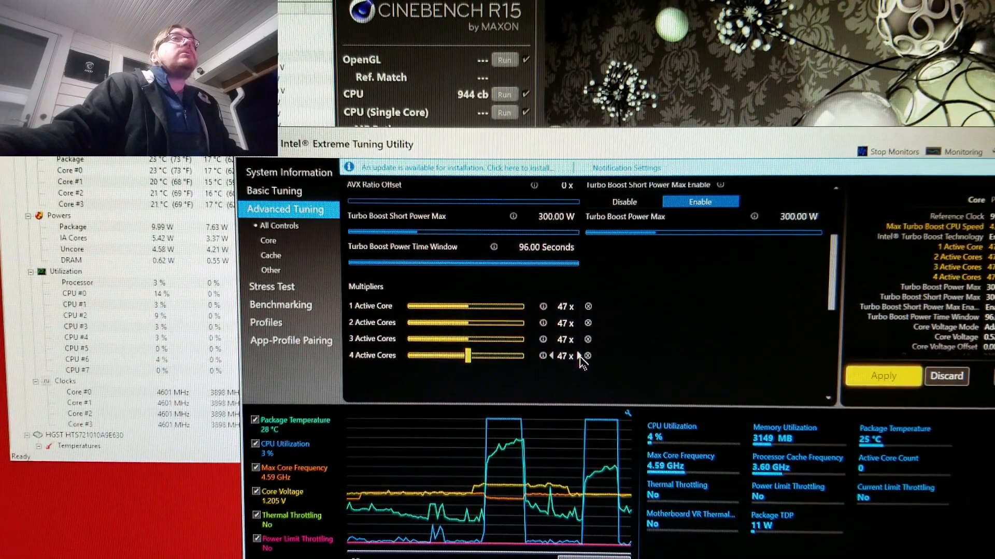
left_click(883, 378)
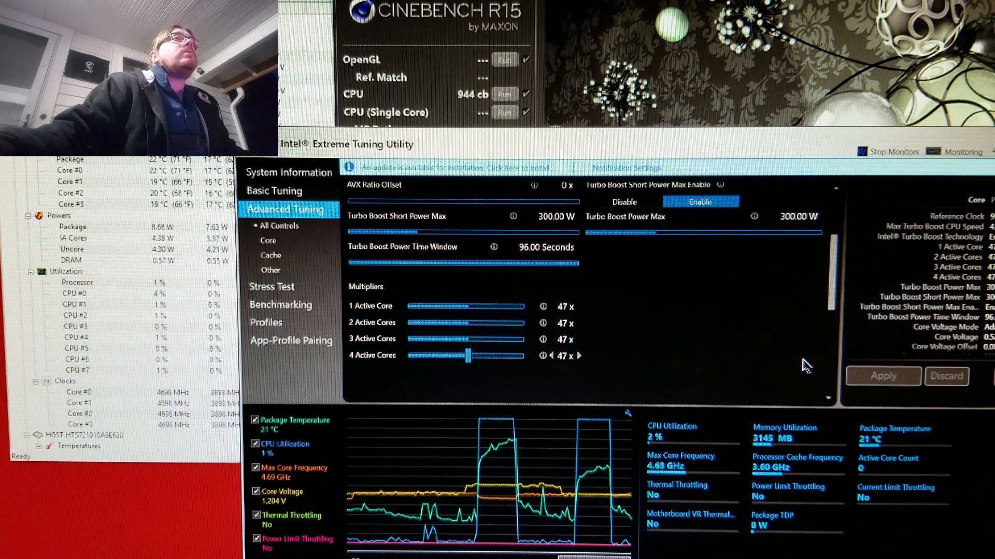
Check the applied core tuning settings, switch to Cinebench R15 and run the multi-core CPU test with the 47x multipliers.
scroll(805, 365, "up", 3)
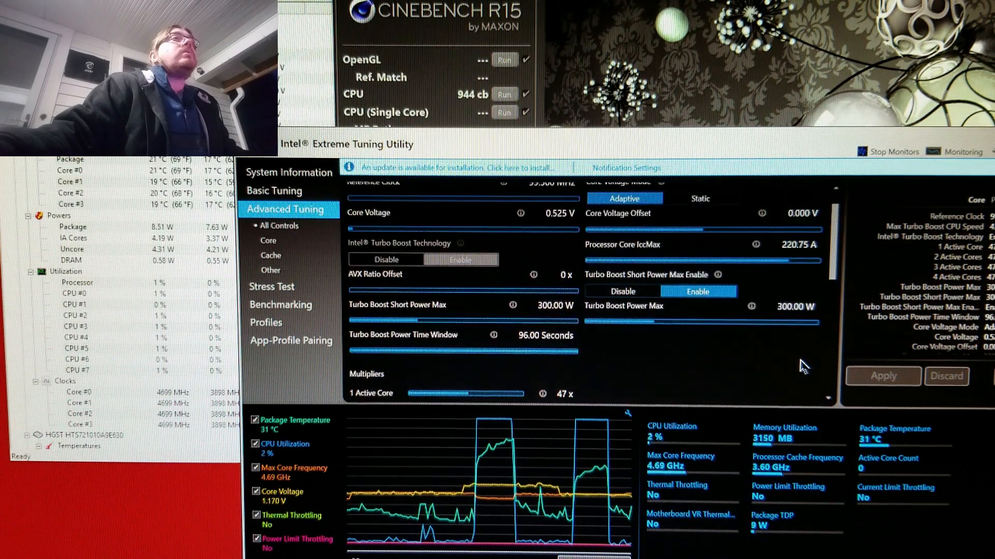
scroll(804, 366, "down", 5)
scroll(802, 366, "up", 8)
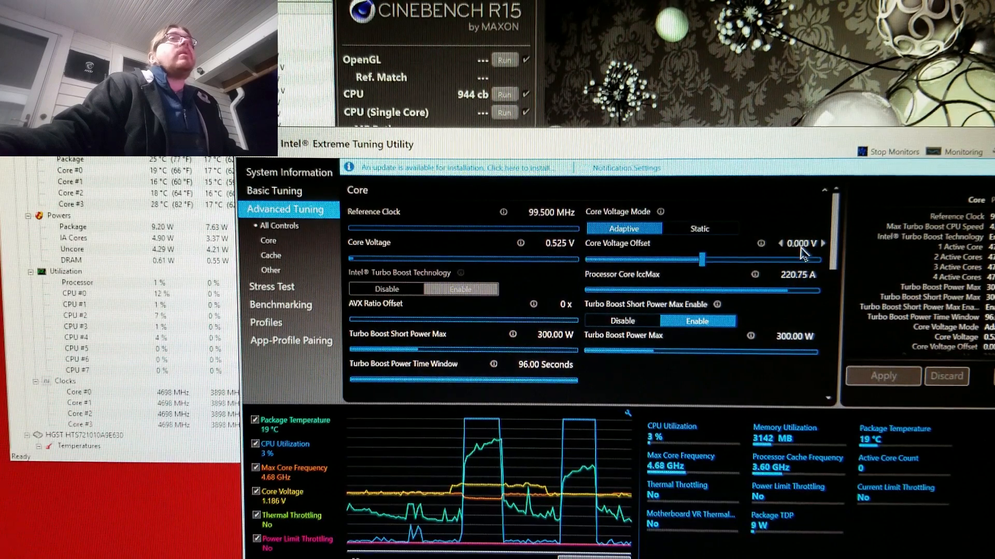
left_click(748, 93)
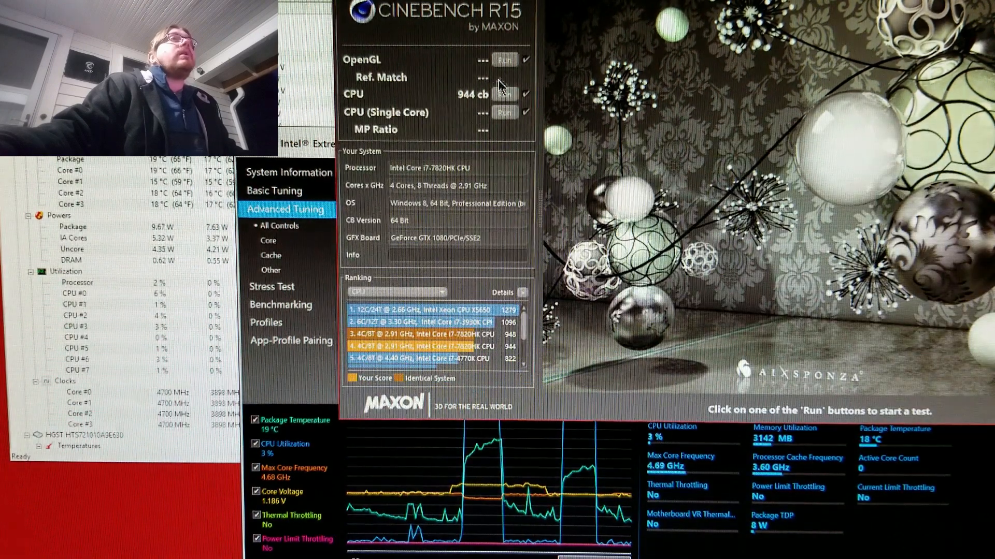
left_click(504, 94)
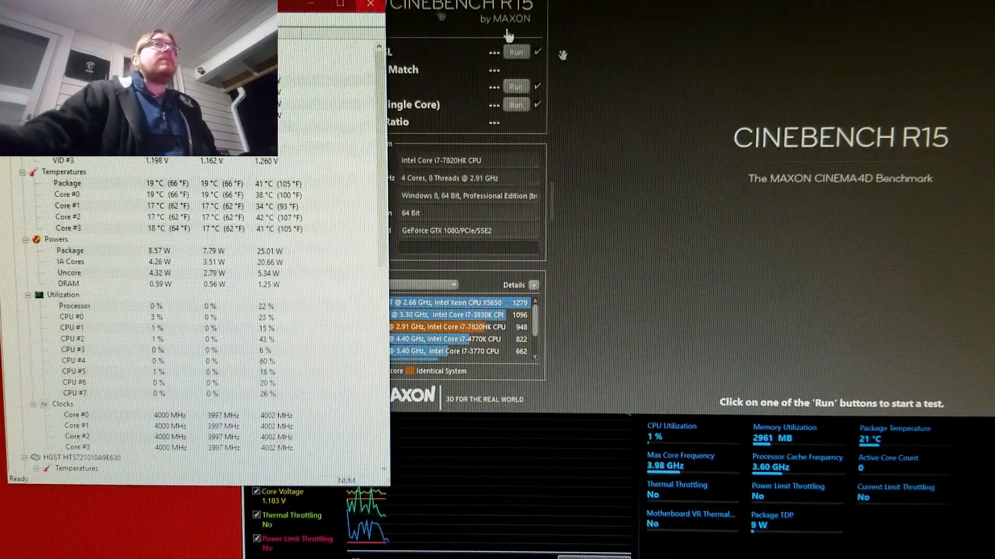
Switch to Extreme Tuning Utility and set the Processor Core IccMax to 220 A.
left_click(632, 482)
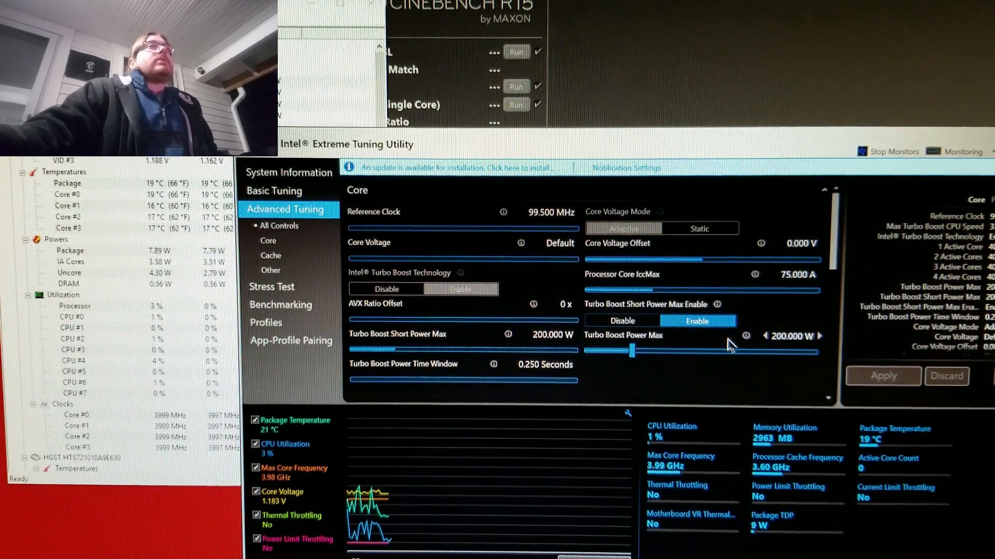
scroll(730, 344, "down", 2)
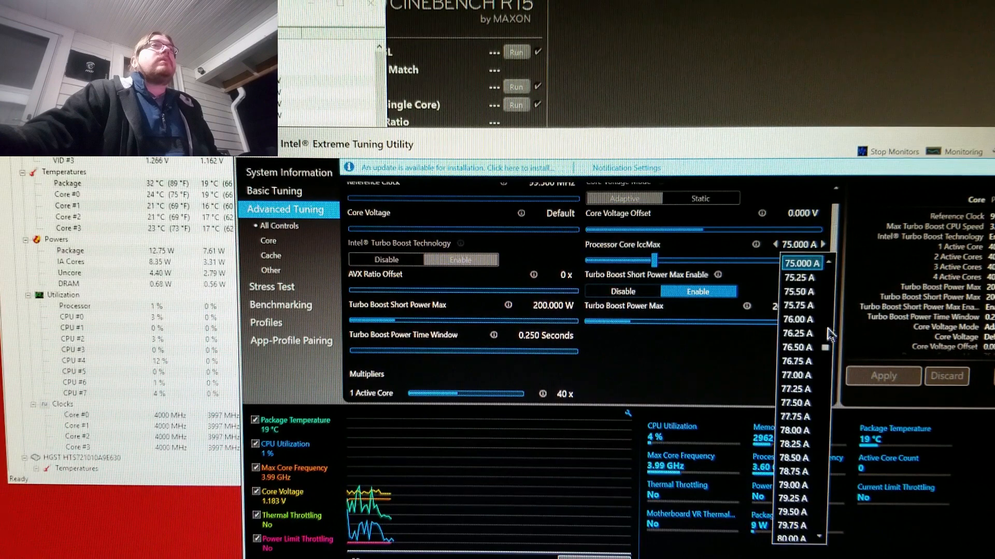
left_click_drag(825, 421, 830, 437)
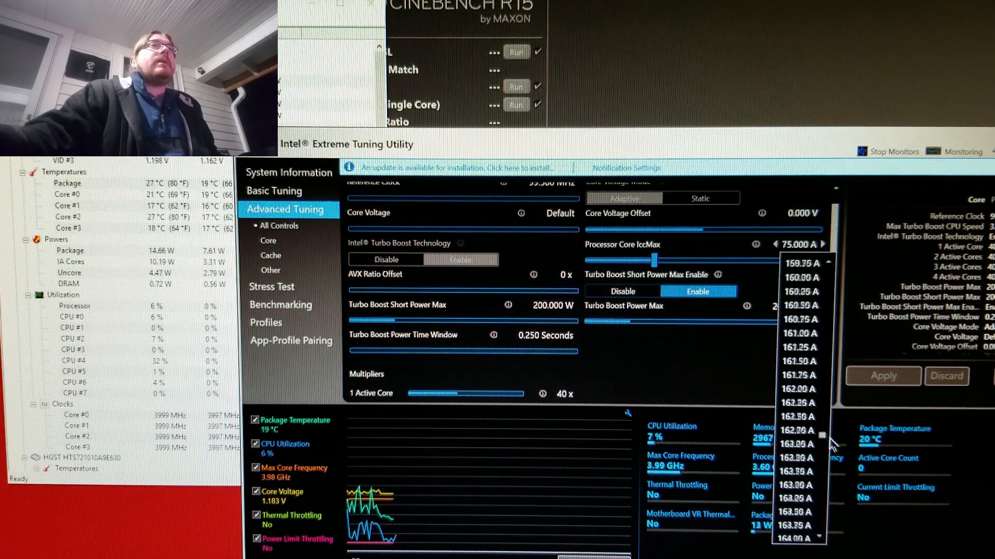
left_click_drag(834, 485, 835, 494)
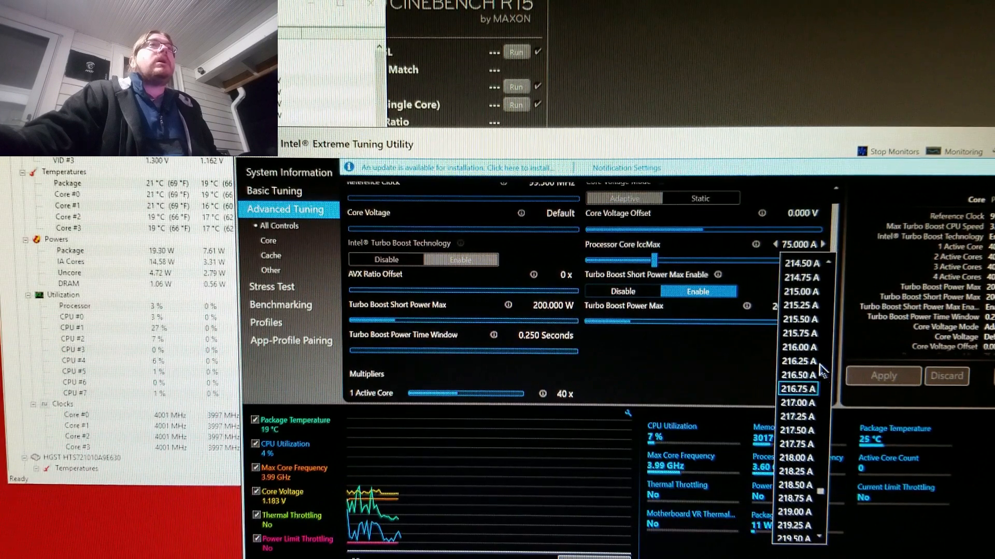
scroll(824, 412, "down", 7)
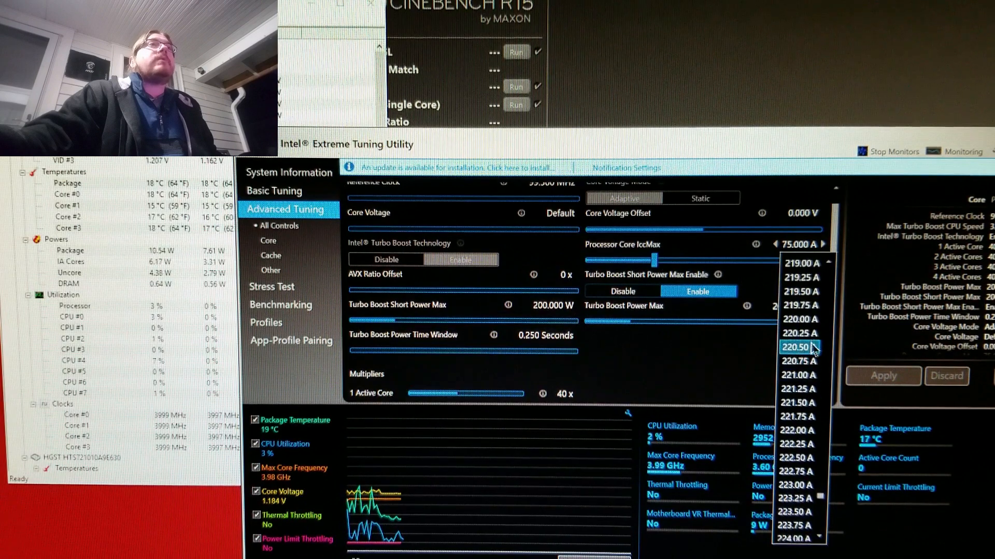
left_click(813, 333)
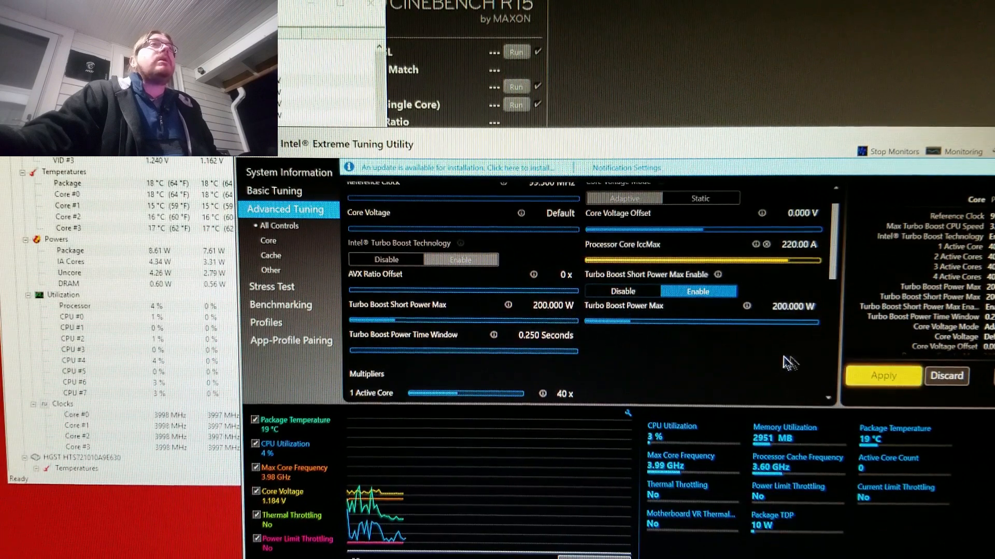
Set both the Turbo Boost Short Power Max and the Turbo Boost Power Max to 300 W.
scroll(625, 348, "up", 1)
left_click(566, 340)
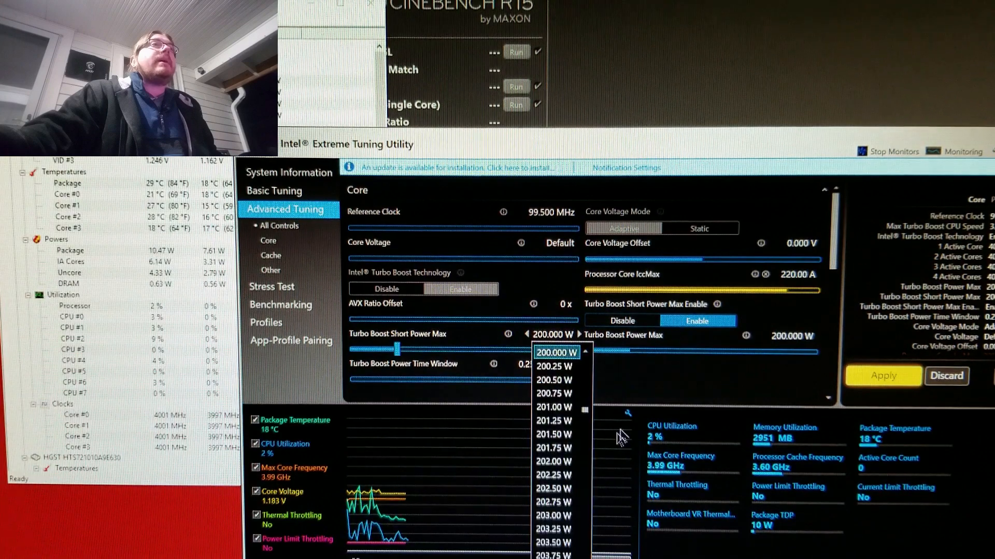
left_click_drag(587, 410, 584, 455)
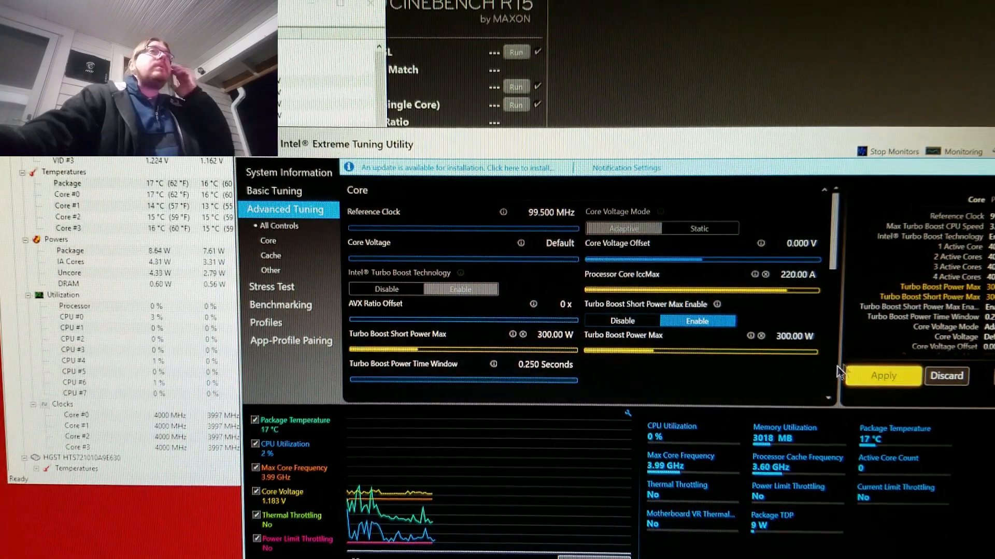
Raise the multipliers for 1, 2, 3 and 4 active cores to 47x.
scroll(673, 363, "down", 3)
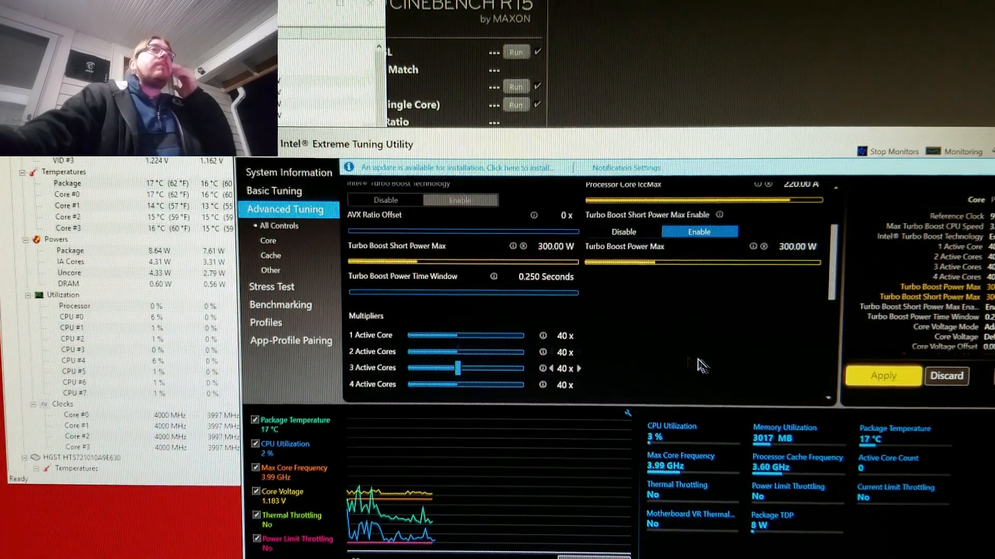
left_click(579, 335)
left_click(579, 335)
left_click(579, 335)
left_click(579, 335)
left_click(580, 336)
left_click(579, 335)
left_click(579, 336)
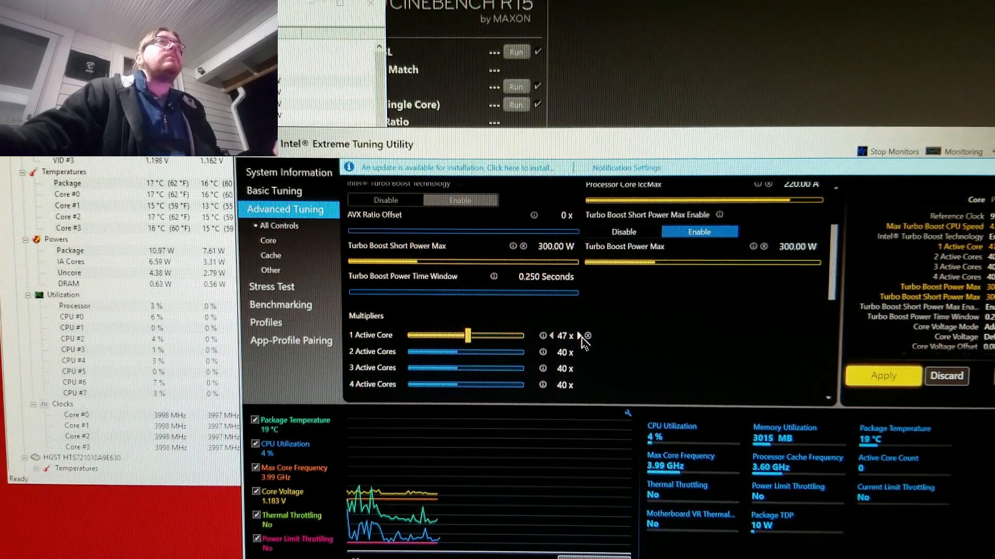
left_click(579, 352)
left_click(579, 352)
left_click(579, 353)
left_click(579, 352)
left_click(579, 352)
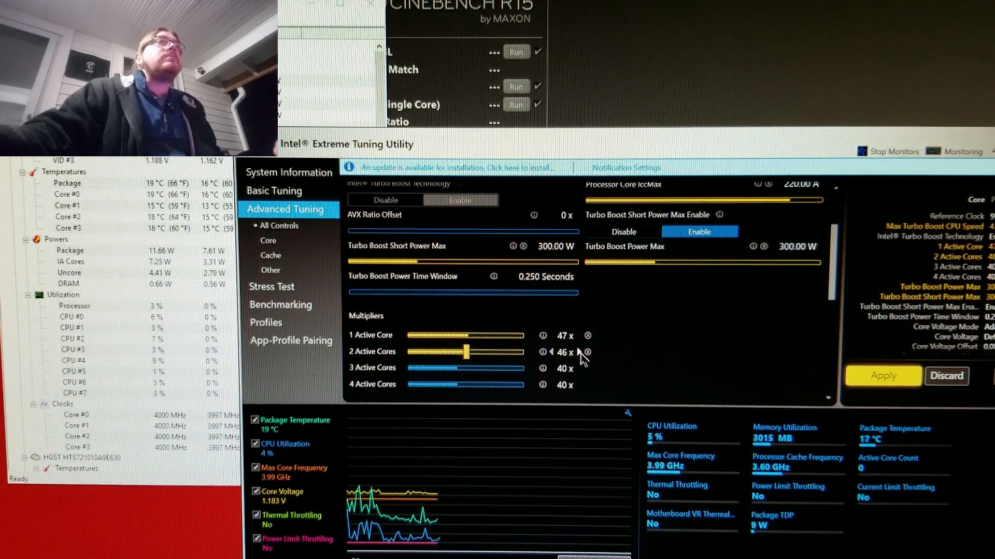
left_click(579, 369)
left_click(579, 368)
left_click(579, 369)
left_click(579, 368)
left_click(579, 368)
left_click(579, 369)
left_click(579, 384)
left_click(579, 385)
left_click(579, 385)
left_click(580, 385)
left_click(579, 385)
left_click(579, 385)
left_click(579, 385)
Lower the Processor Cache Ratio to 36x and check the remaining cache and system agent settings.
scroll(632, 351, "down", 3)
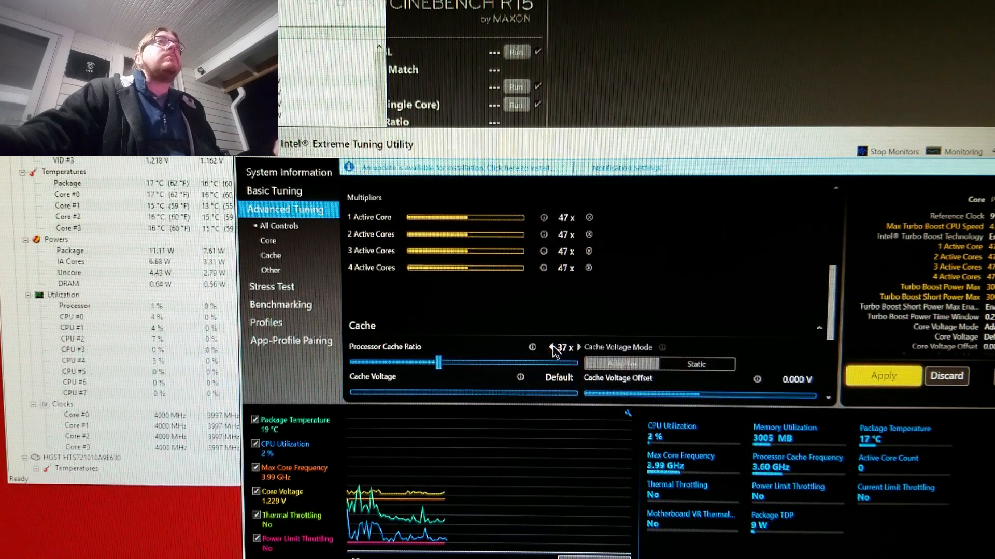
left_click(551, 348)
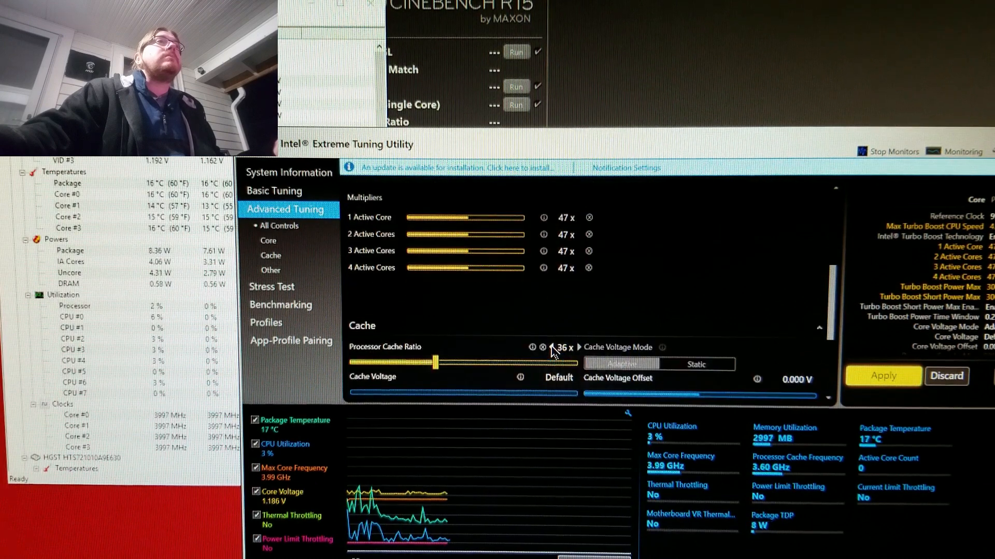
scroll(598, 339, "down", 1)
scroll(603, 337, "down", 2)
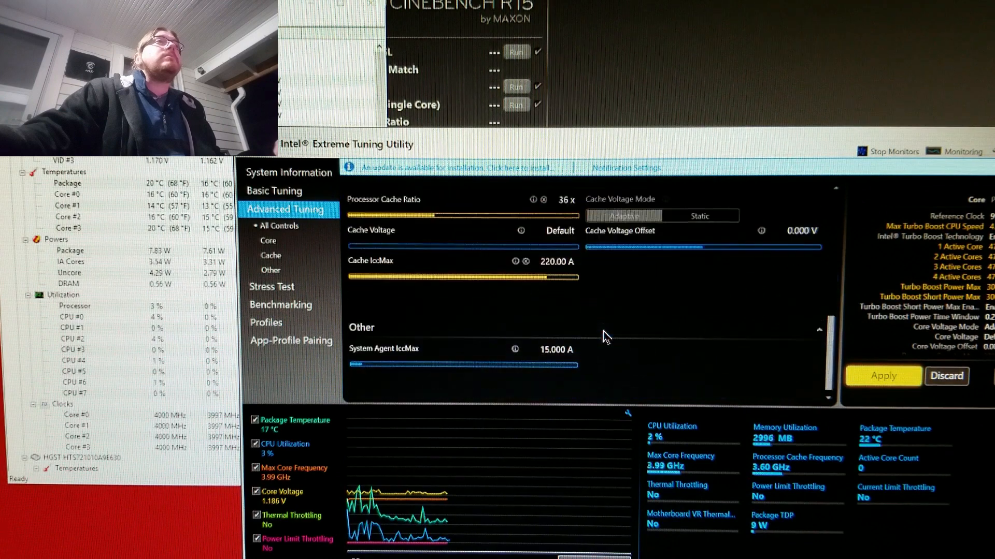
Set the Core Voltage to 0.600 V and apply all pending tuning changes.
scroll(603, 331, "up", 4)
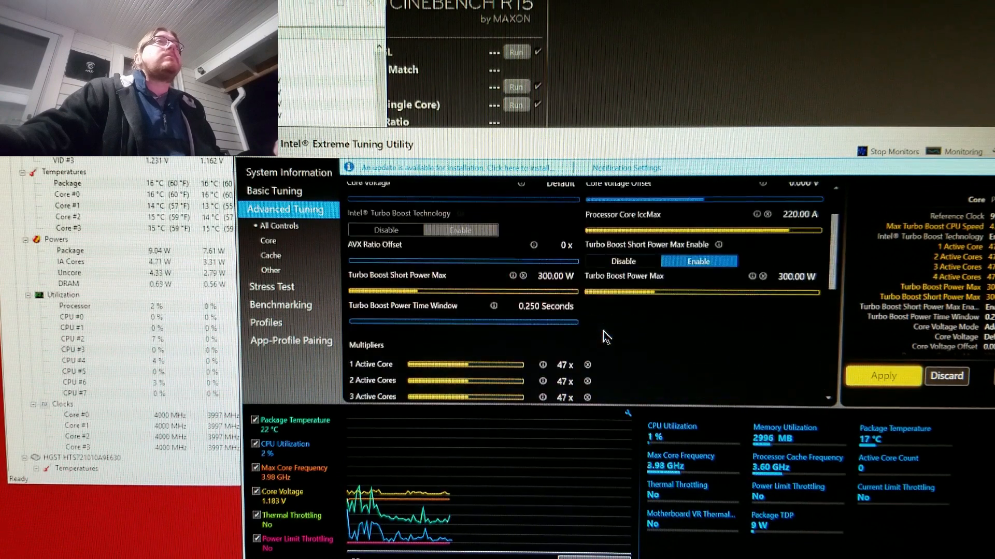
scroll(603, 331, "up", 2)
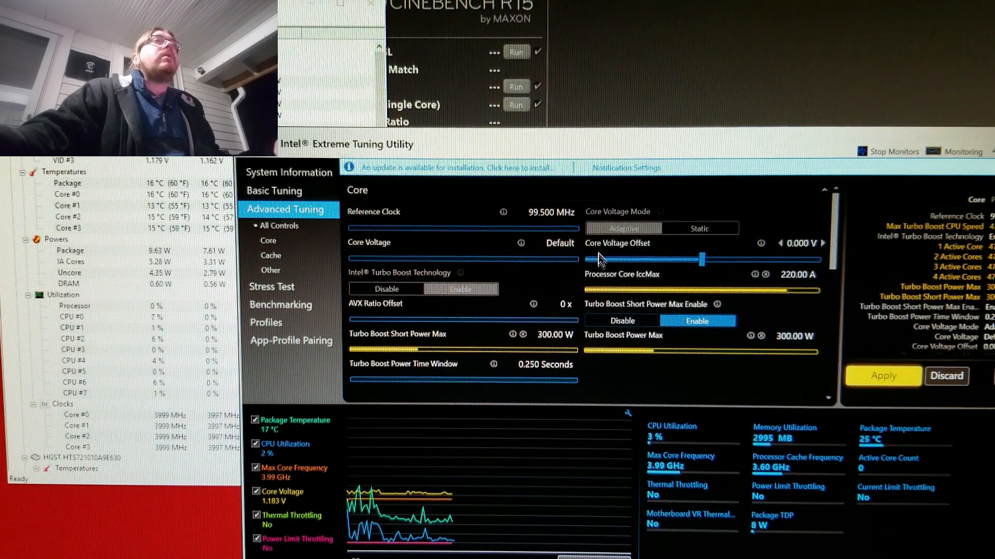
left_click(583, 248)
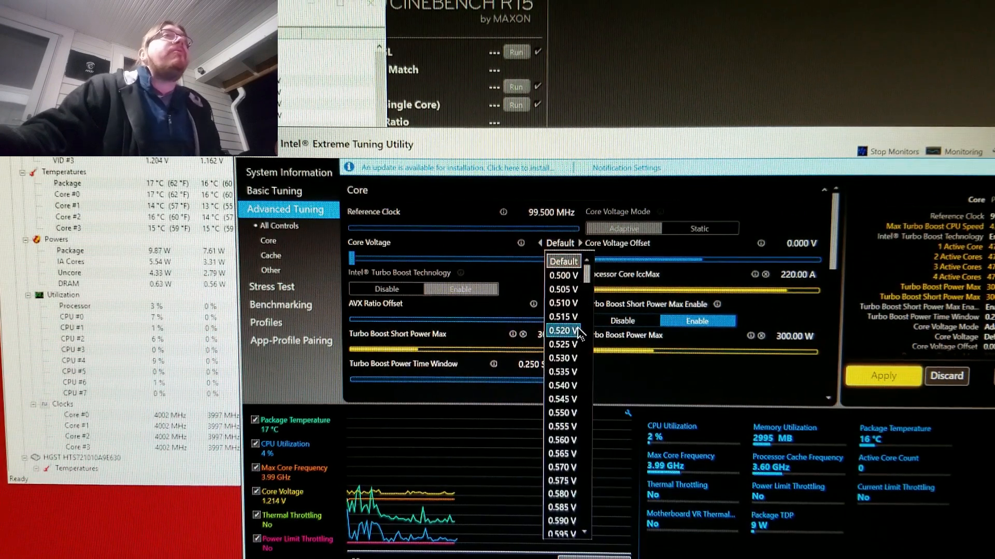
scroll(578, 355, "down", 7)
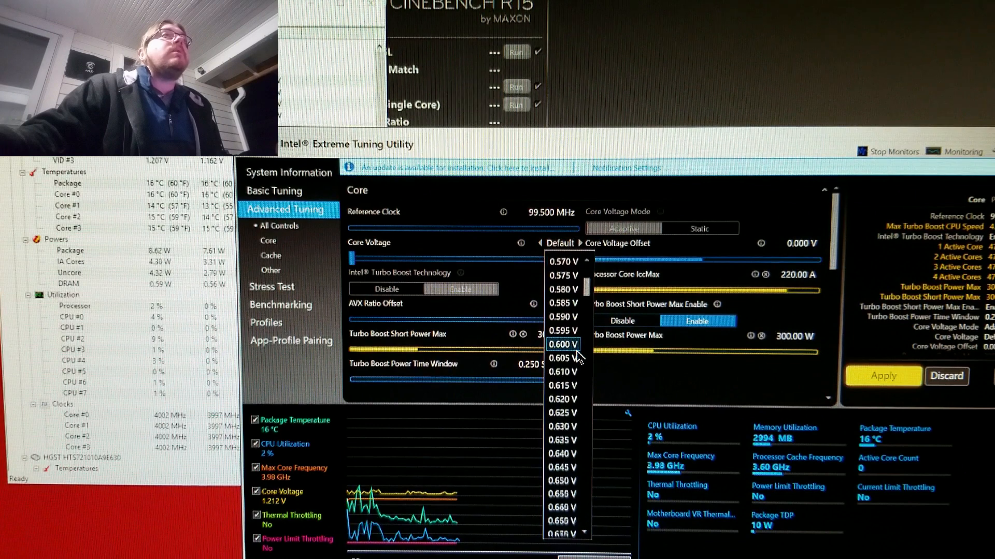
scroll(577, 356, "down", 4)
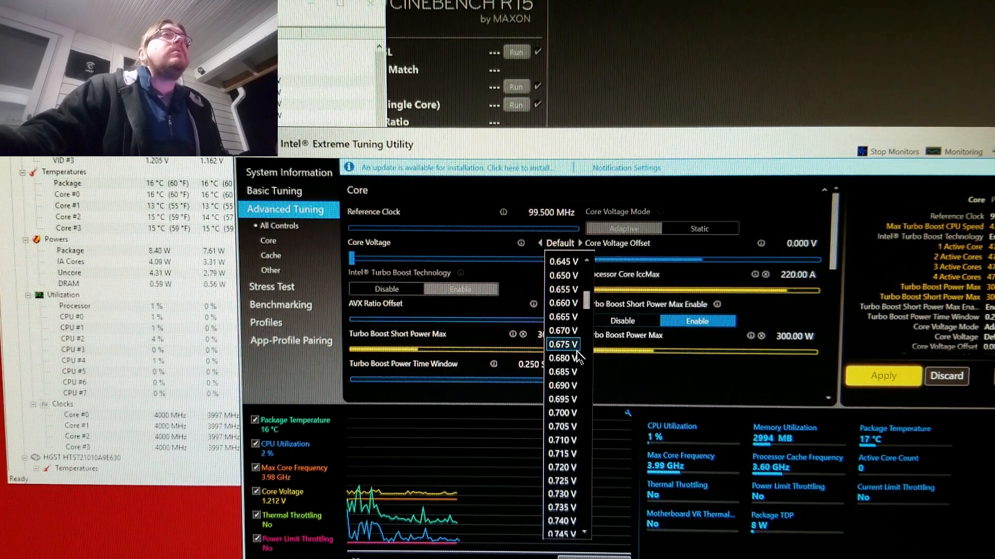
scroll(578, 356, "down", 2)
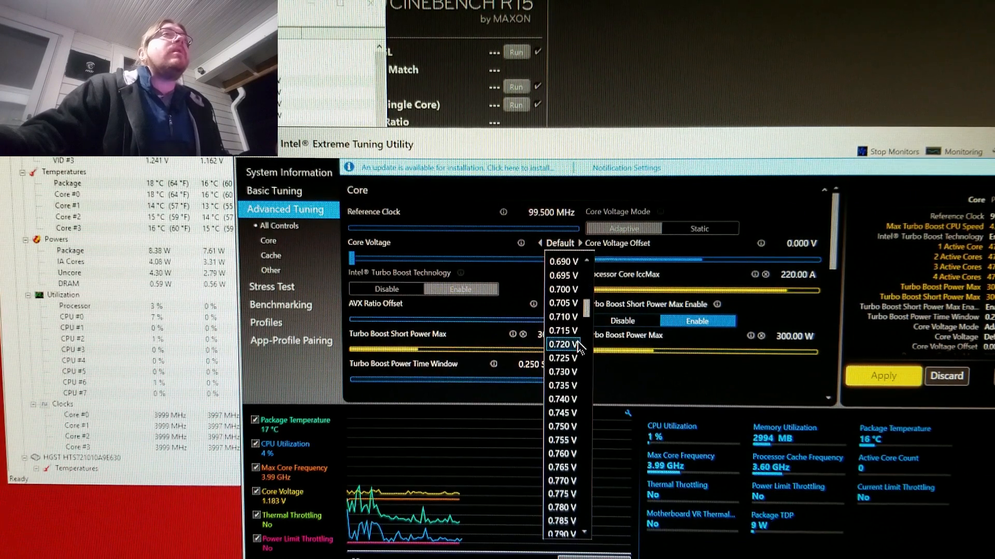
scroll(578, 345, "up", 1)
scroll(578, 294, "up", 6)
scroll(578, 301, "up", 5)
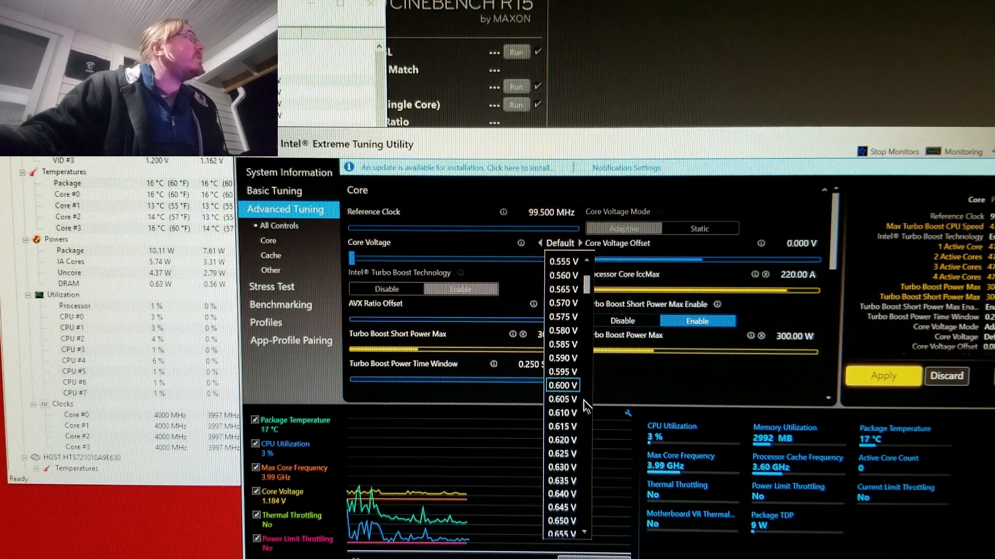
left_click(572, 389)
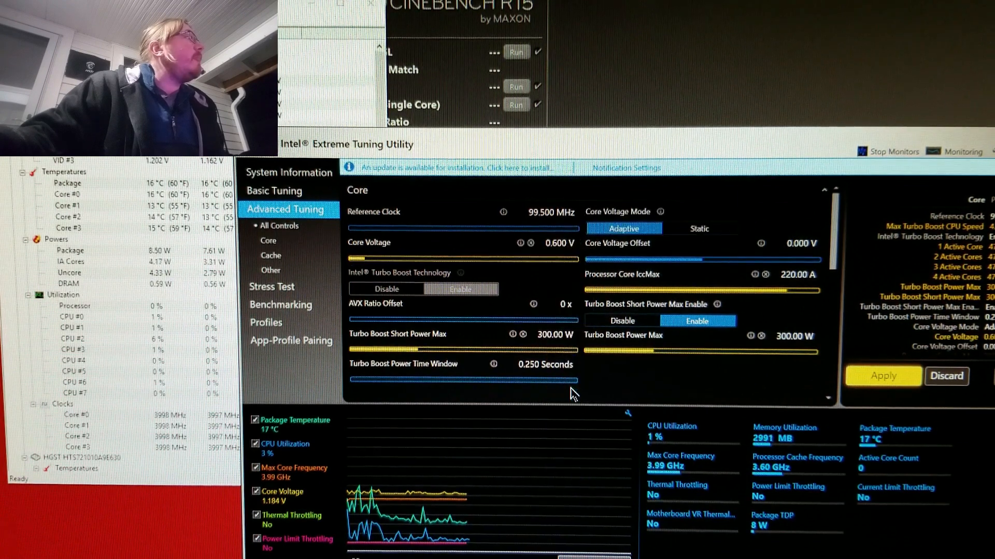
left_click(875, 376)
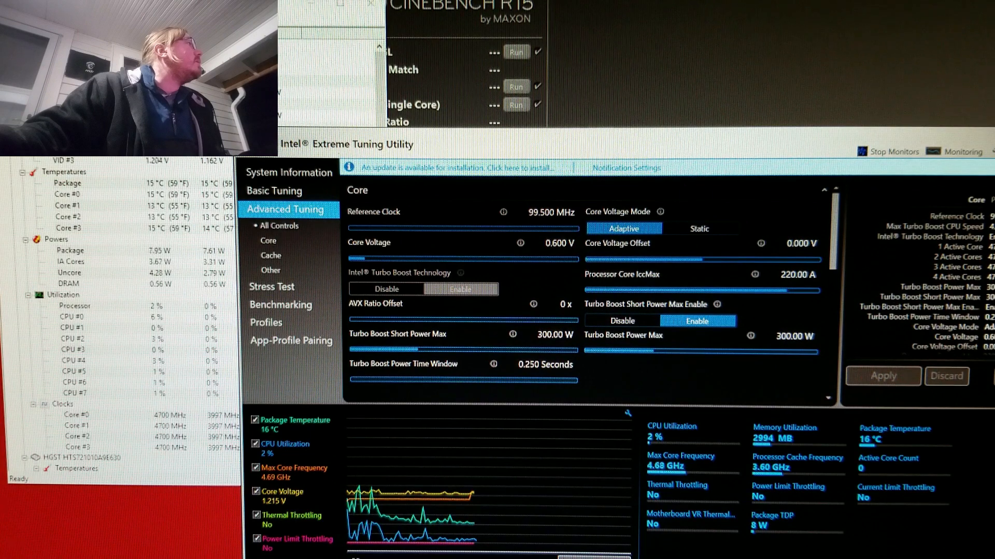
Set the Core Voltage Offset to 0.100 V and apply the change.
left_click(801, 244)
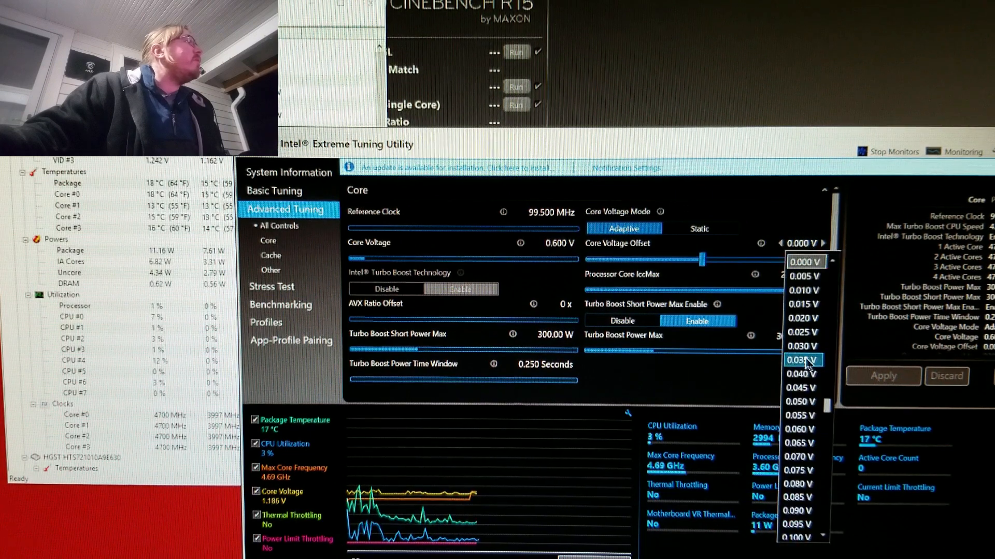
scroll(805, 364, "down", 2)
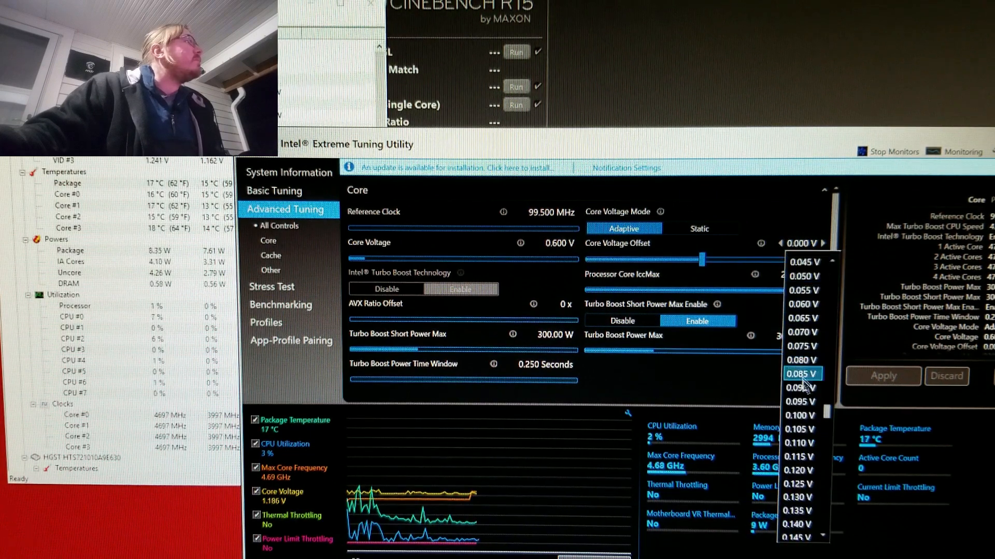
left_click(802, 416)
left_click(877, 380)
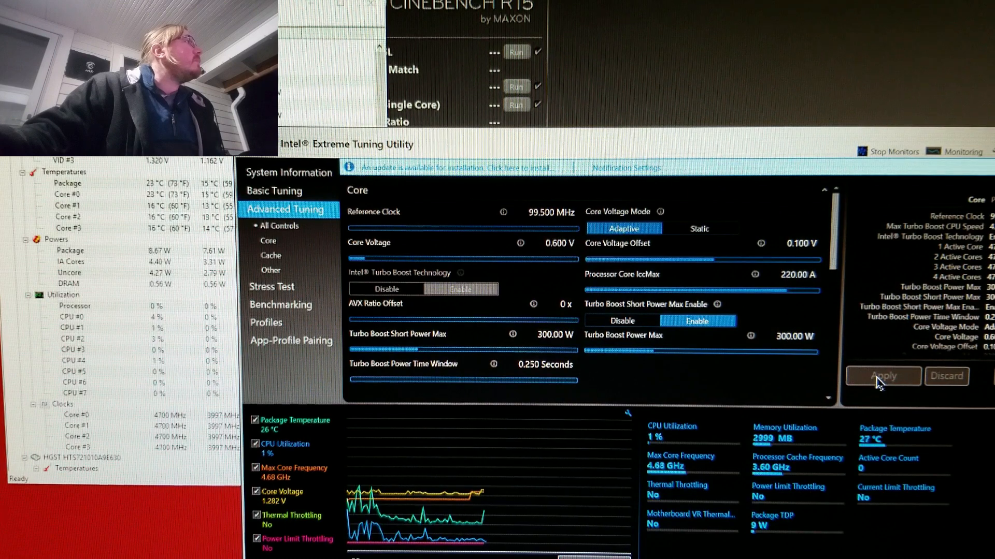
left_click(801, 243)
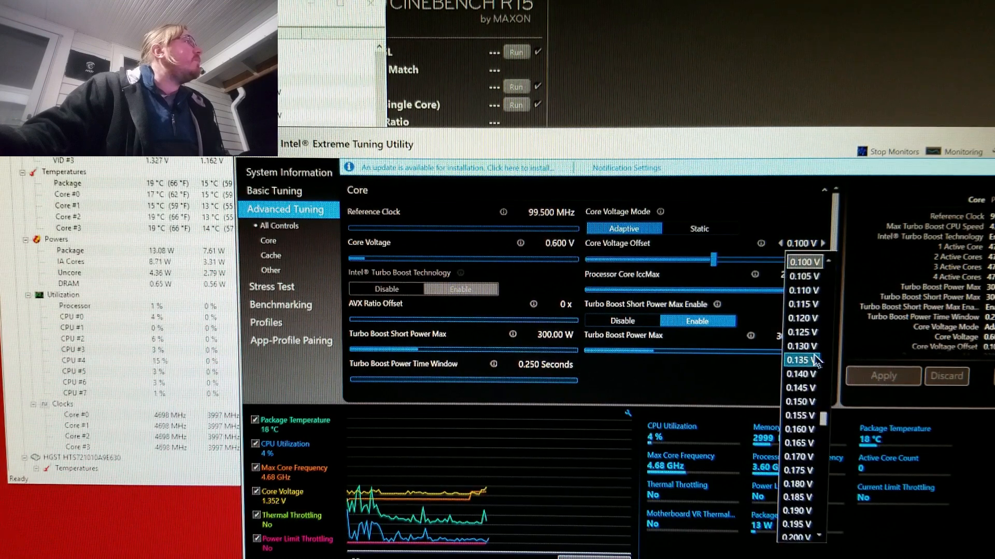
left_click(804, 262)
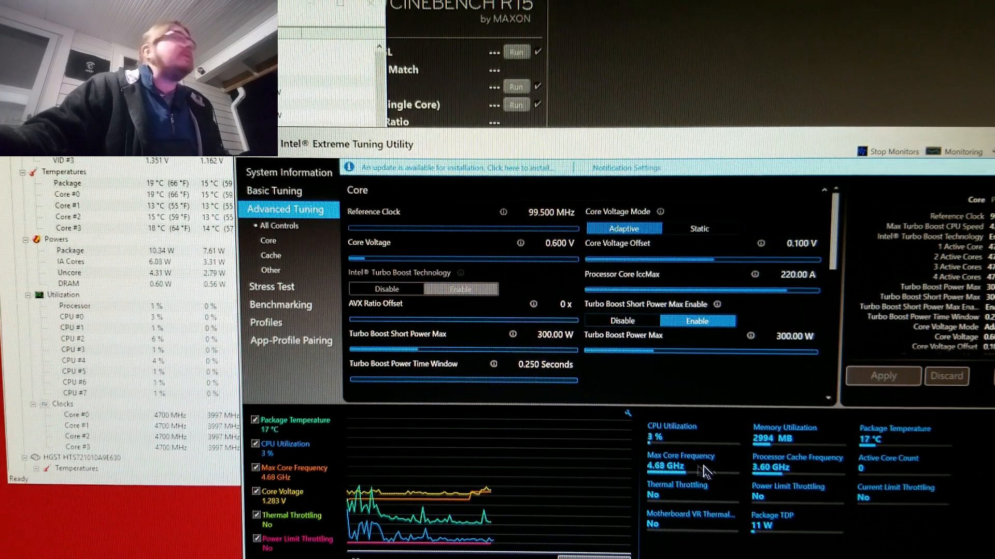
mouse_move(680, 472)
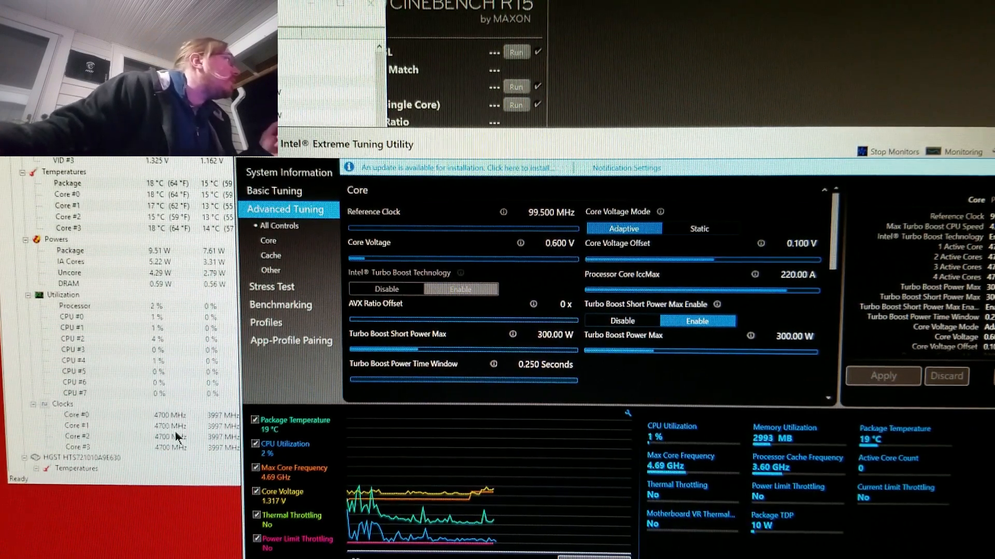
Switch to Cinebench R15, run the multi-core CPU test and check the maximum temperatures and power in the hardware monitor.
left_click(729, 73)
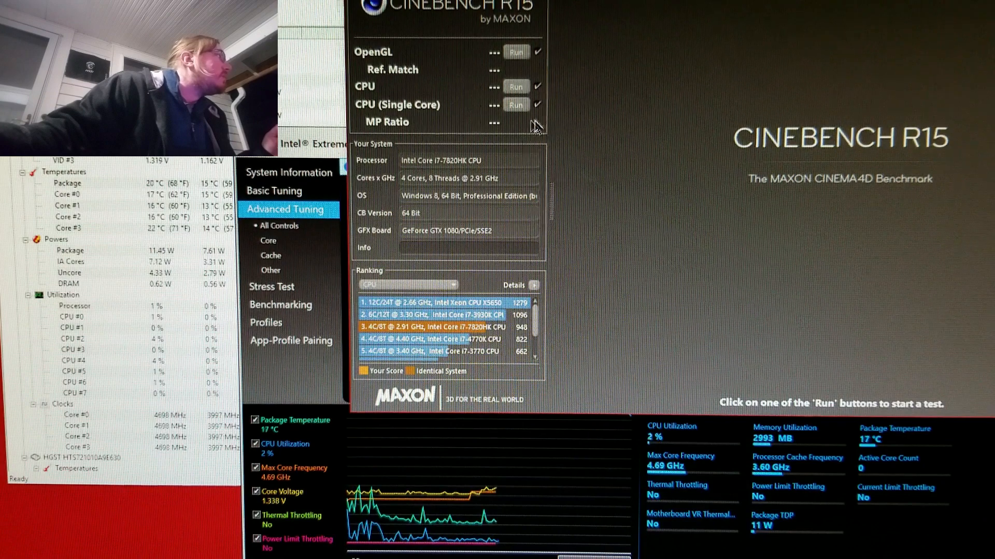
left_click(518, 85)
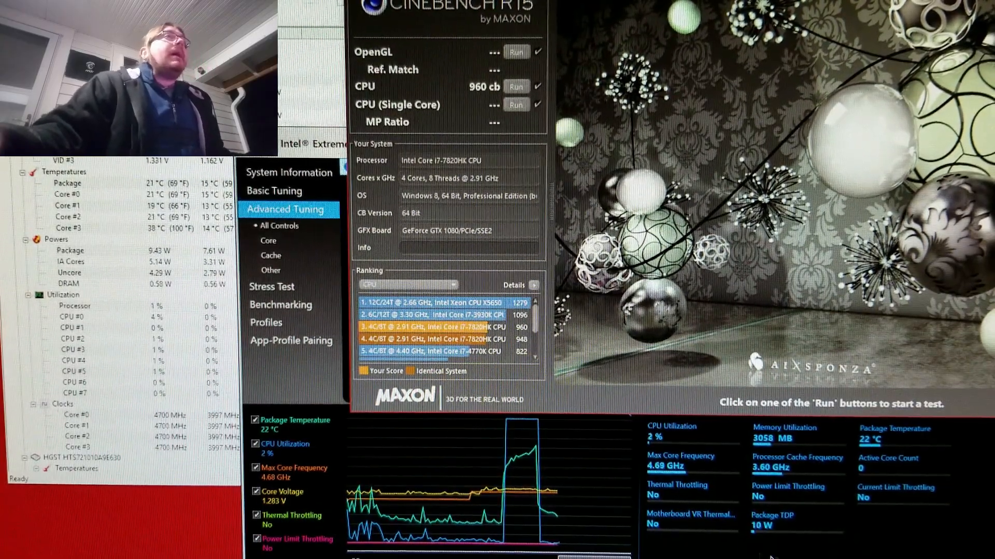
left_click(223, 305)
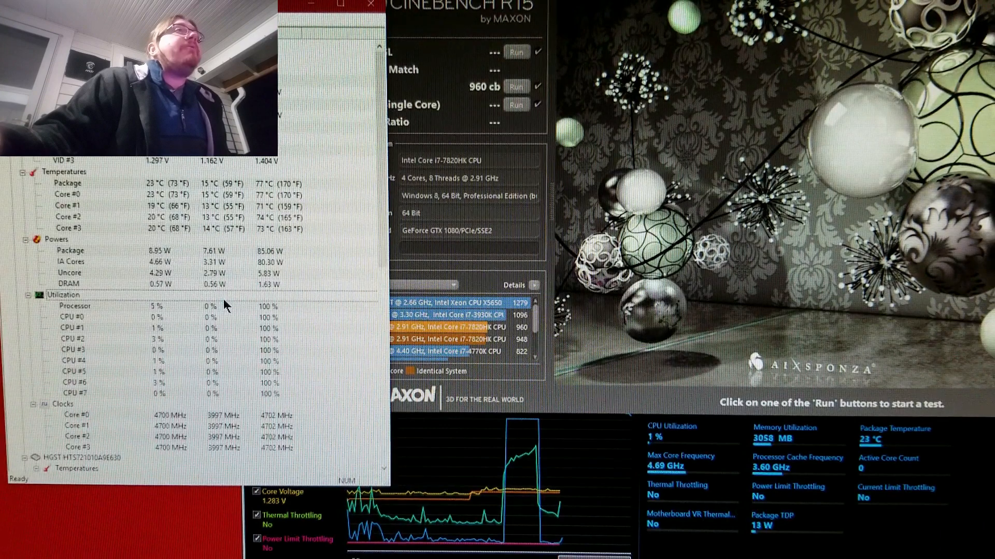
Switch to Intel Extreme Tuning Utility, save the current settings as profile 4.7 and check the list of saved profiles.
left_click(777, 554)
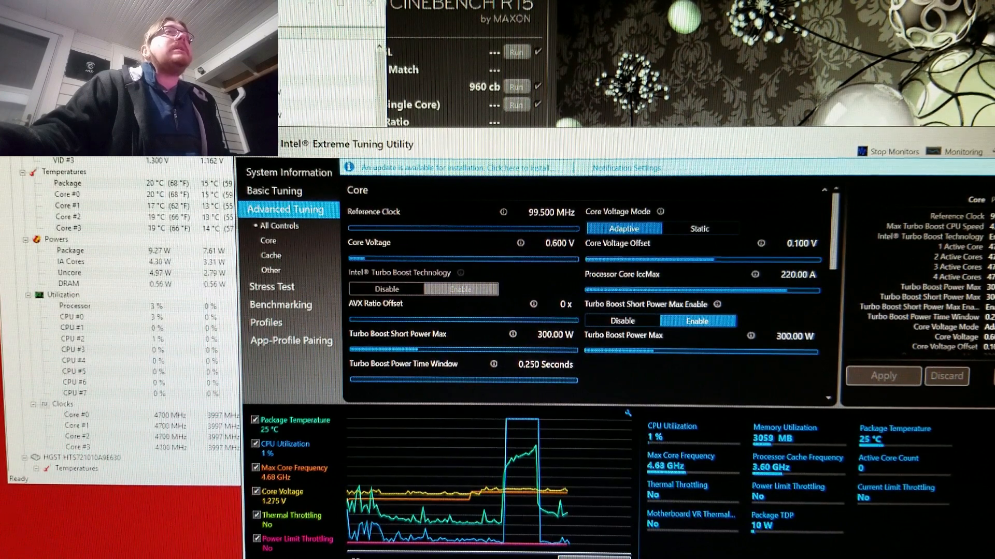
left_click(842, 374)
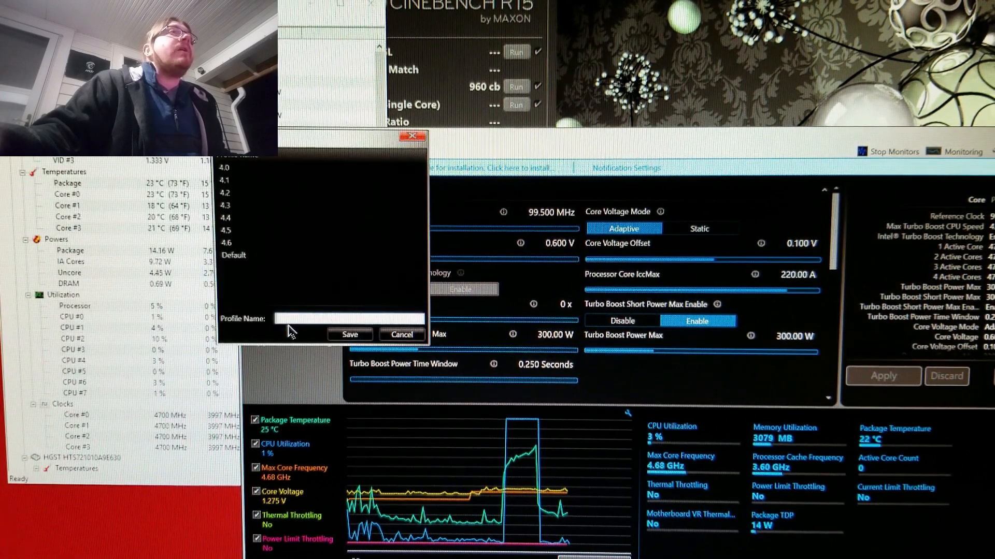
type("4.7")
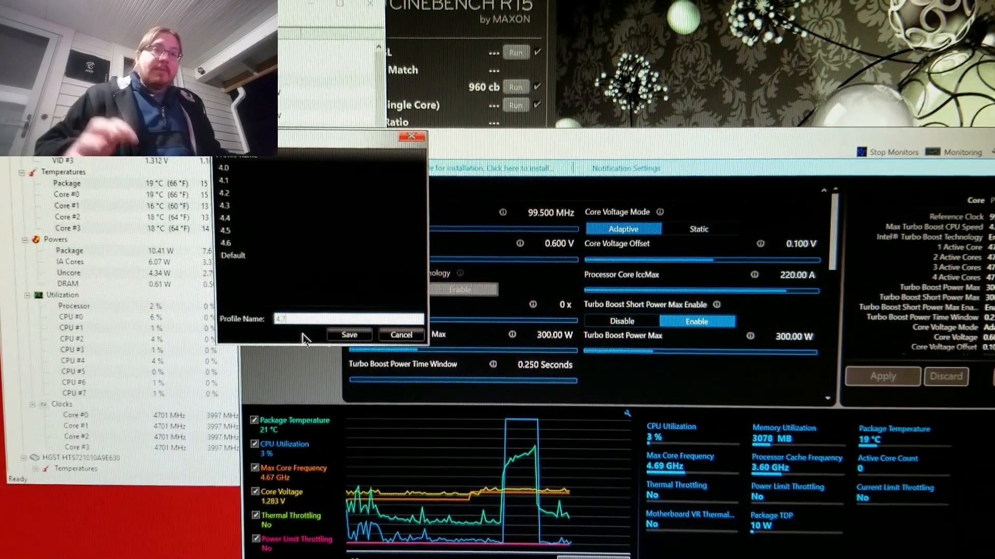
left_click(350, 335)
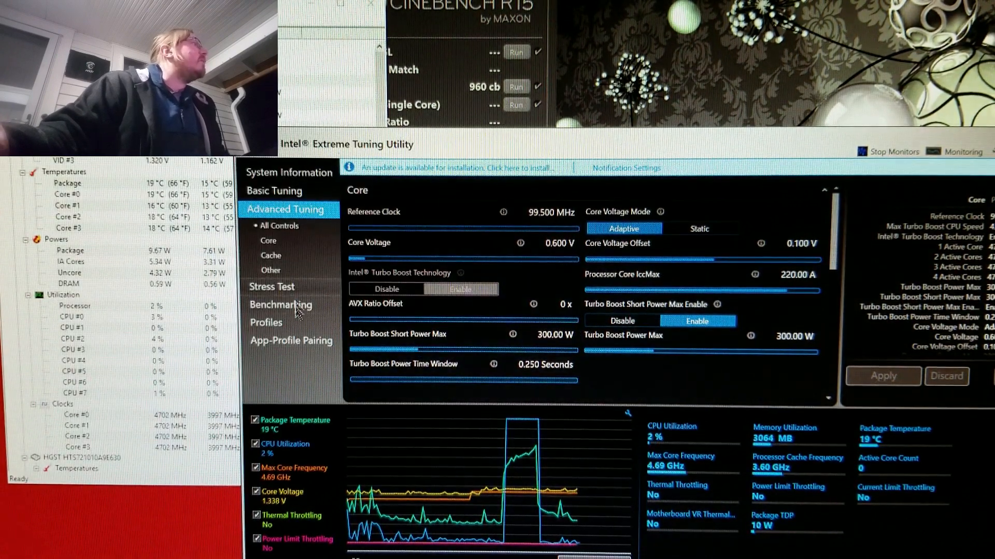
left_click(261, 323)
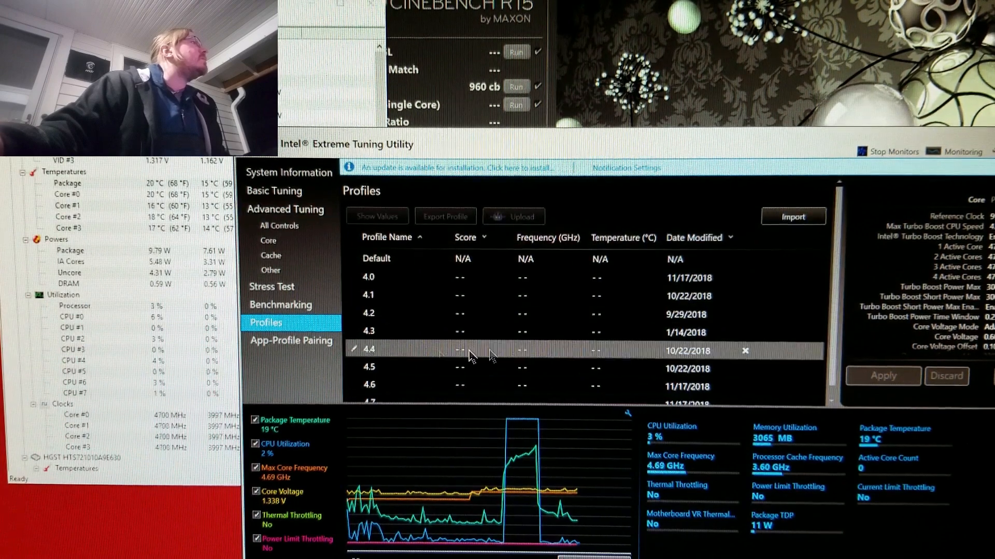
scroll(787, 322, "down", 1)
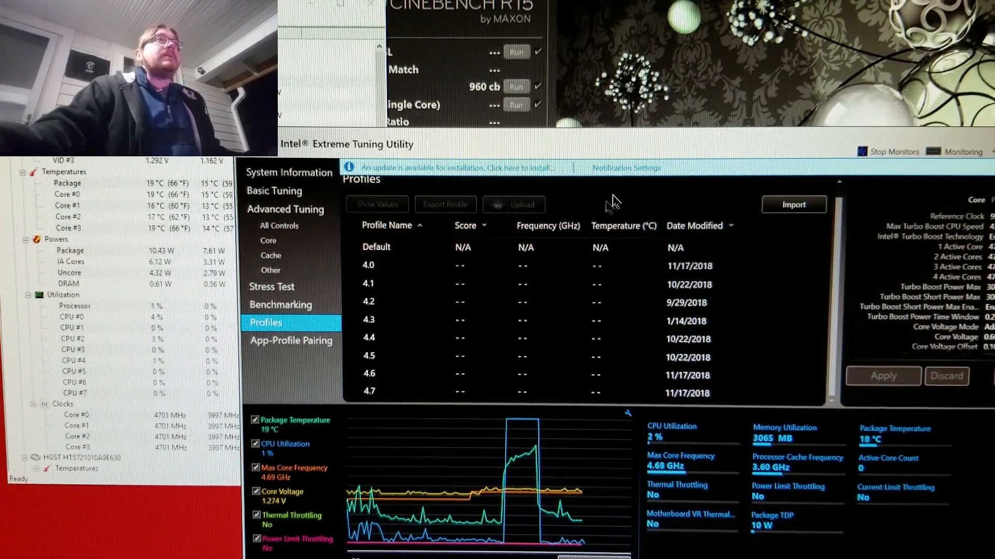
Raise the multipliers for 1, 2, 3 and 4 active cores to 48x and apply the change.
left_click(591, 73)
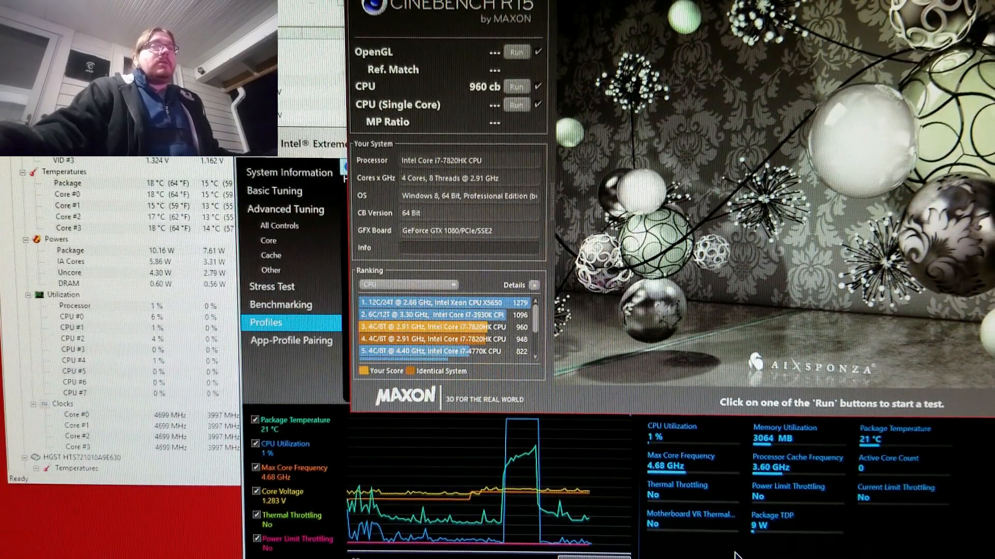
left_click(538, 556)
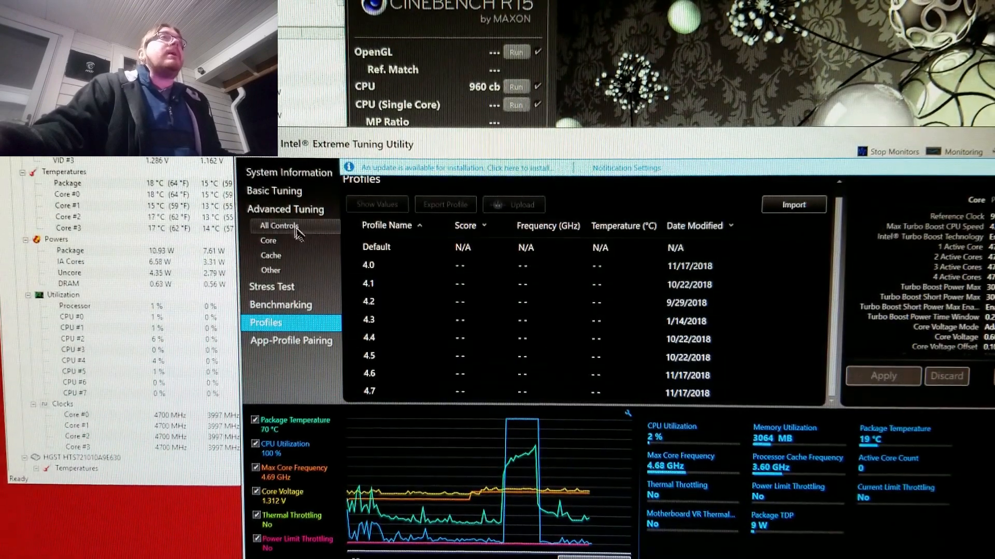
left_click(279, 225)
scroll(555, 346, "down", 3)
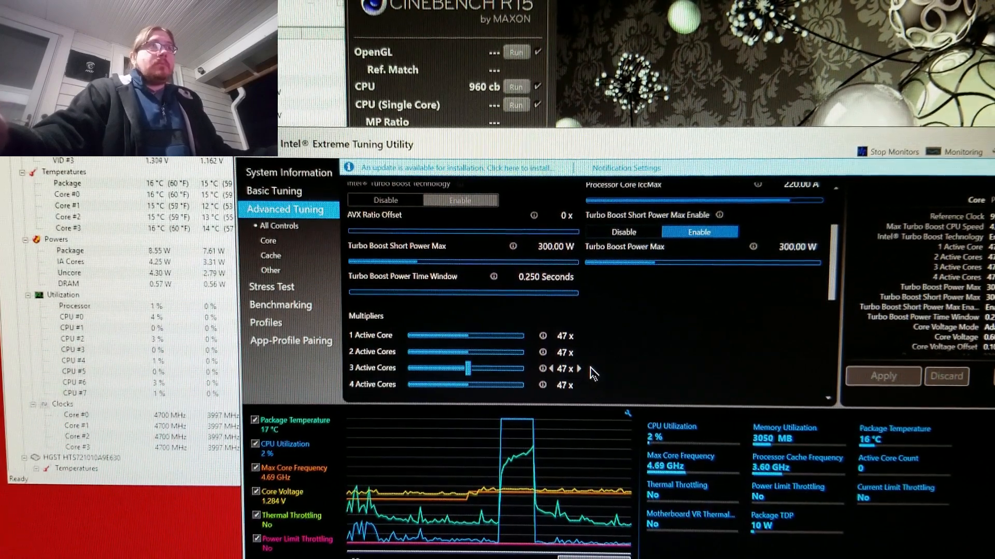
left_click(579, 336)
left_click(578, 352)
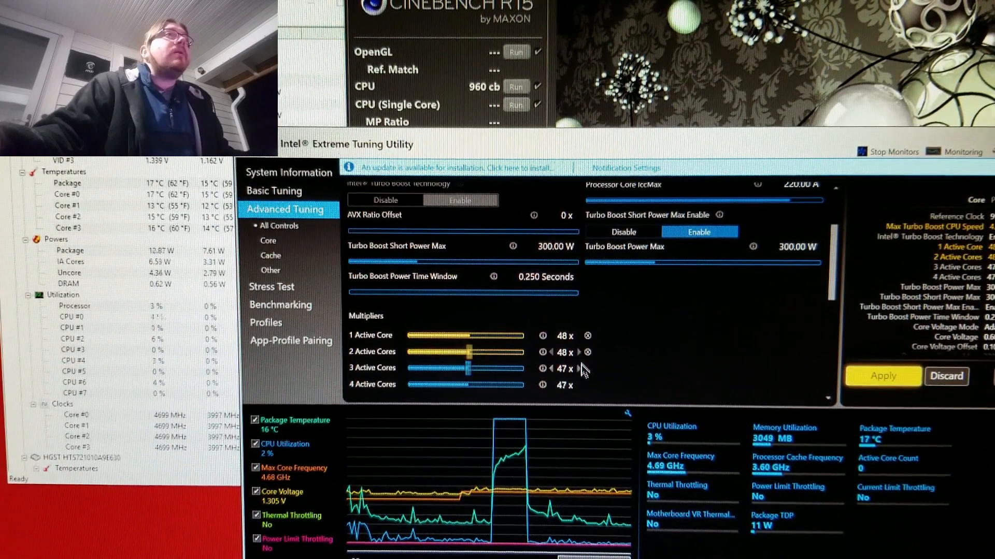
left_click(578, 368)
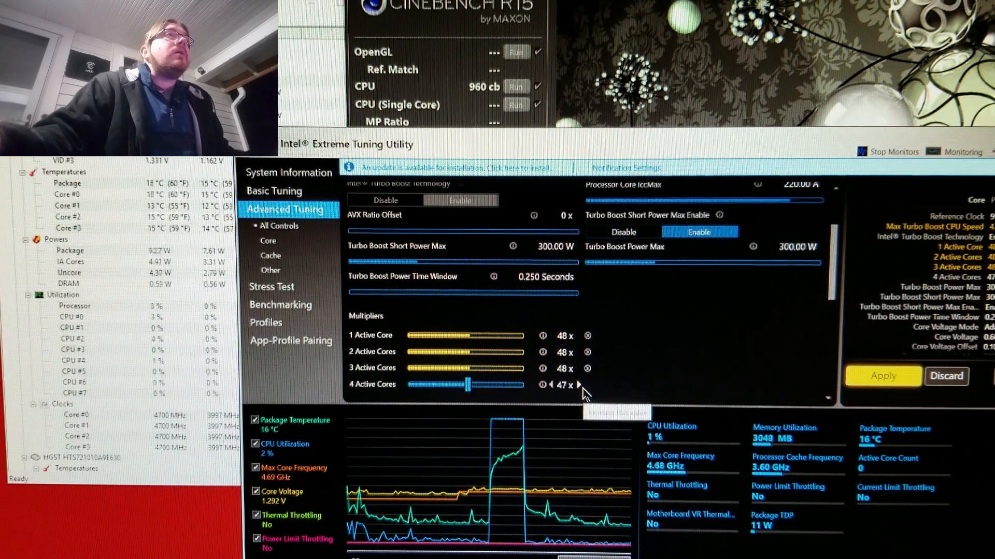
left_click(579, 386)
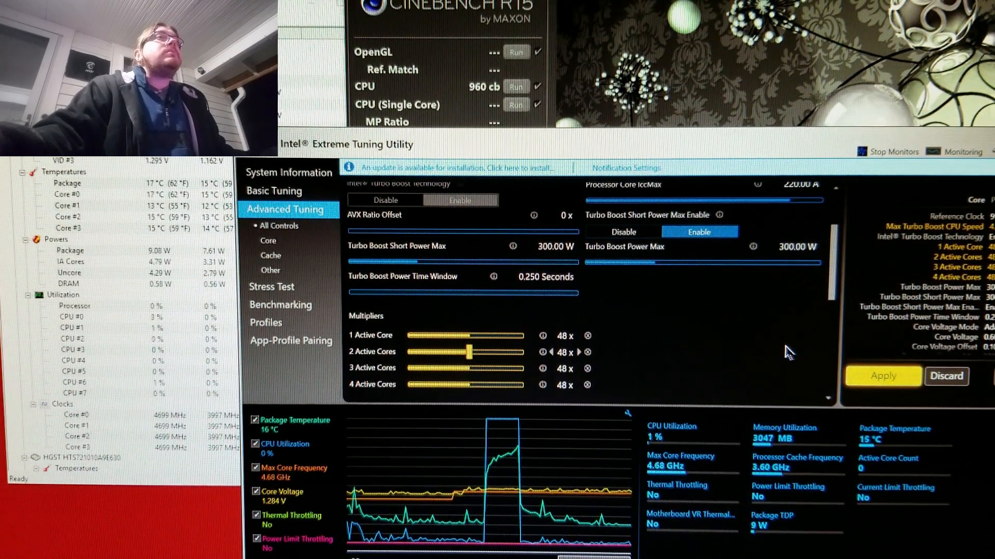
scroll(766, 357, "down", 2)
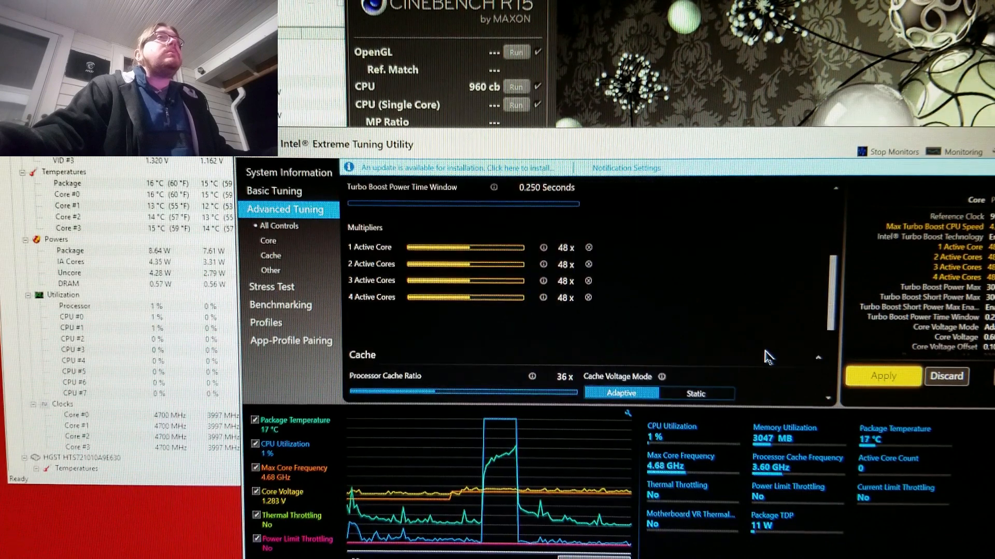
scroll(767, 357, "up", 3)
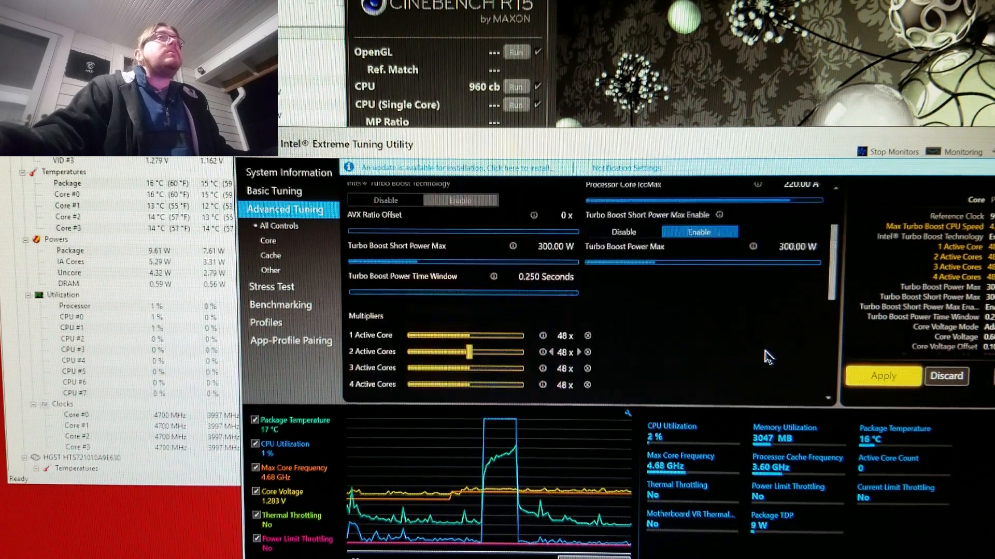
left_click(883, 376)
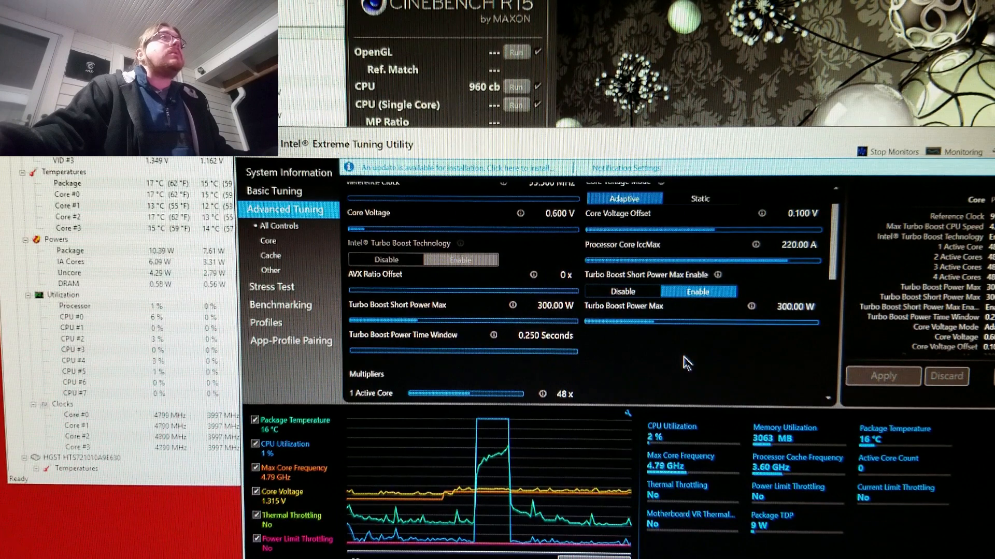
Set the Core Voltage Offset to 0.110 V and apply the change.
left_click(802, 213)
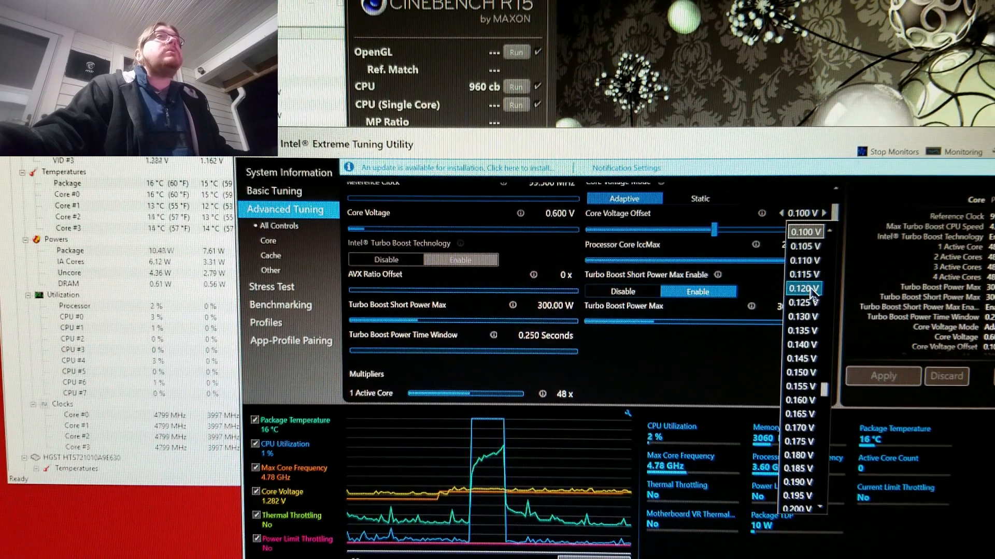
left_click(811, 261)
left_click(877, 377)
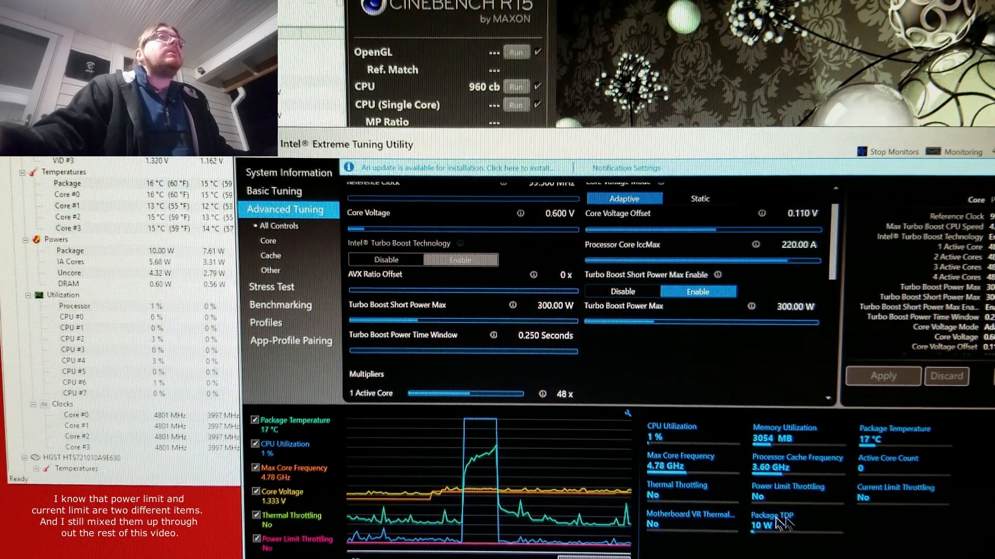
Raise the Turbo Boost Power Time Window to its maximum of 96 seconds and apply the change.
mouse_move(802, 498)
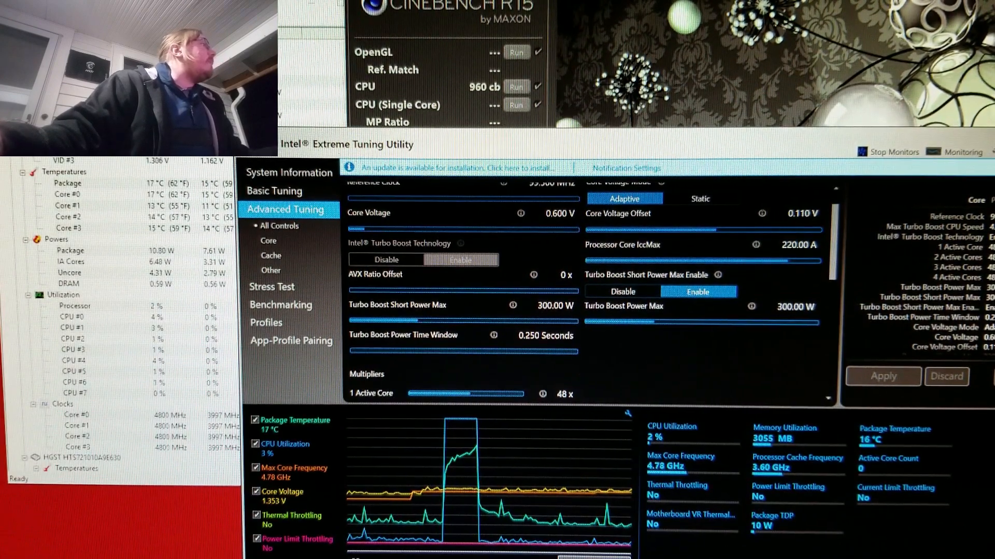
left_click(284, 16)
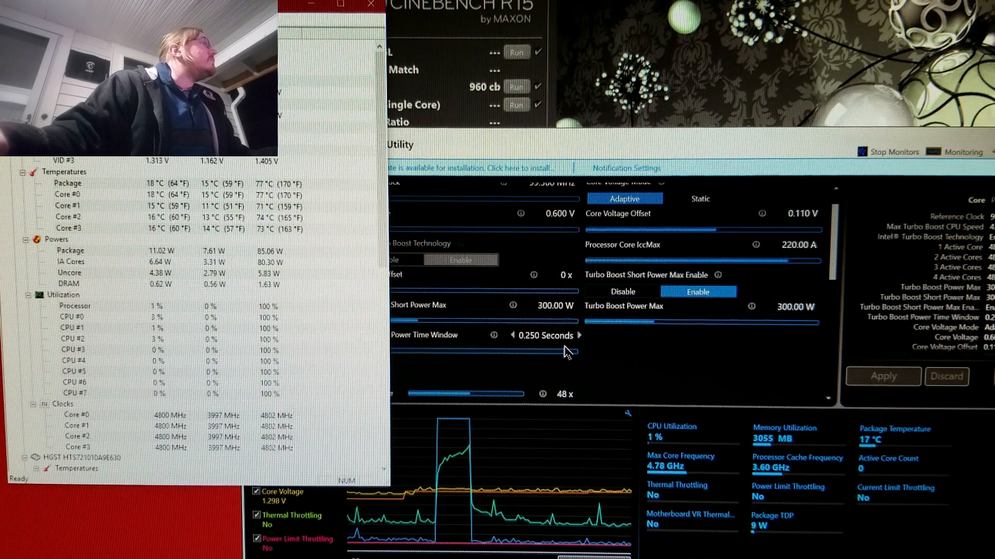
left_click(519, 355)
left_click_drag(362, 351, 583, 350)
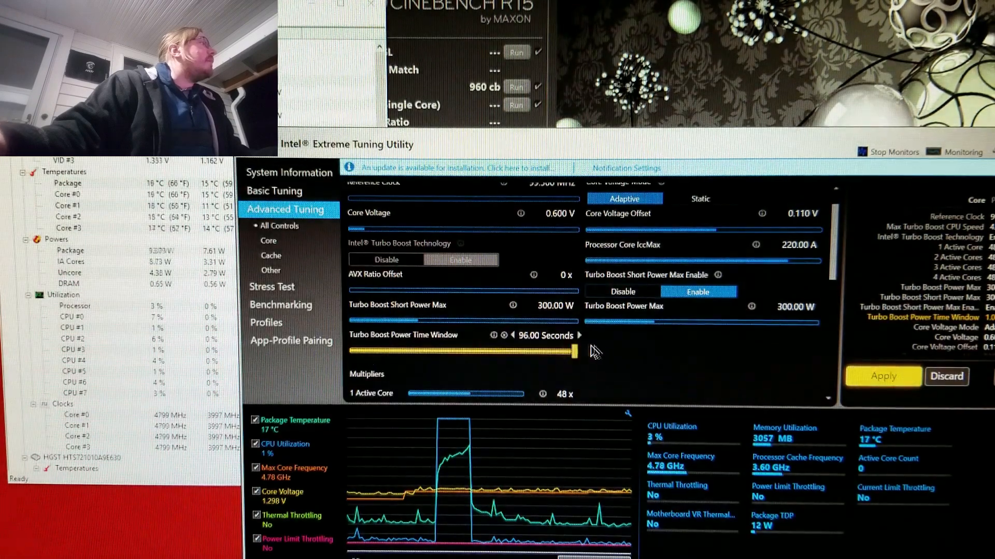
left_click(884, 376)
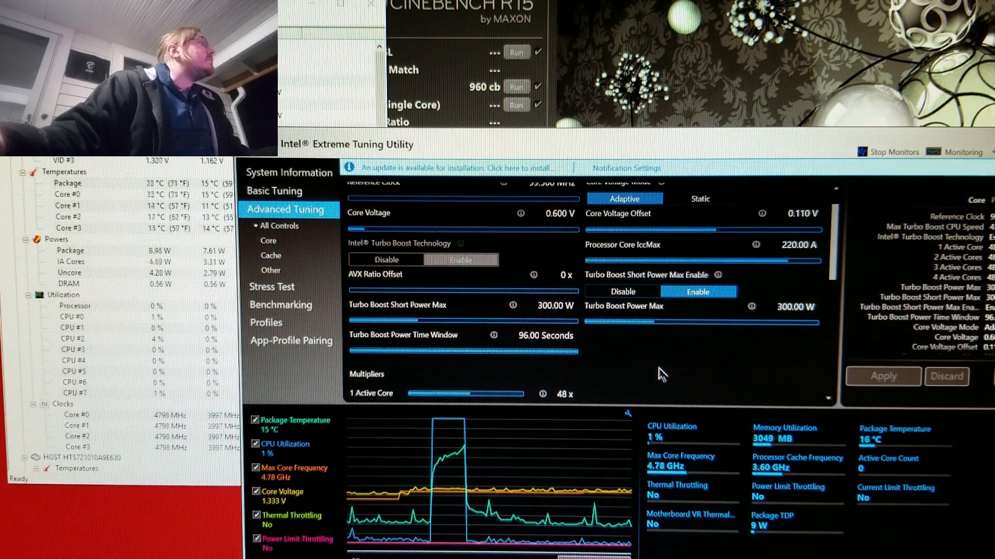
Switch to Cinebench R15 and run the multi-core CPU test with the 48x multipliers.
scroll(680, 366, "up", 1)
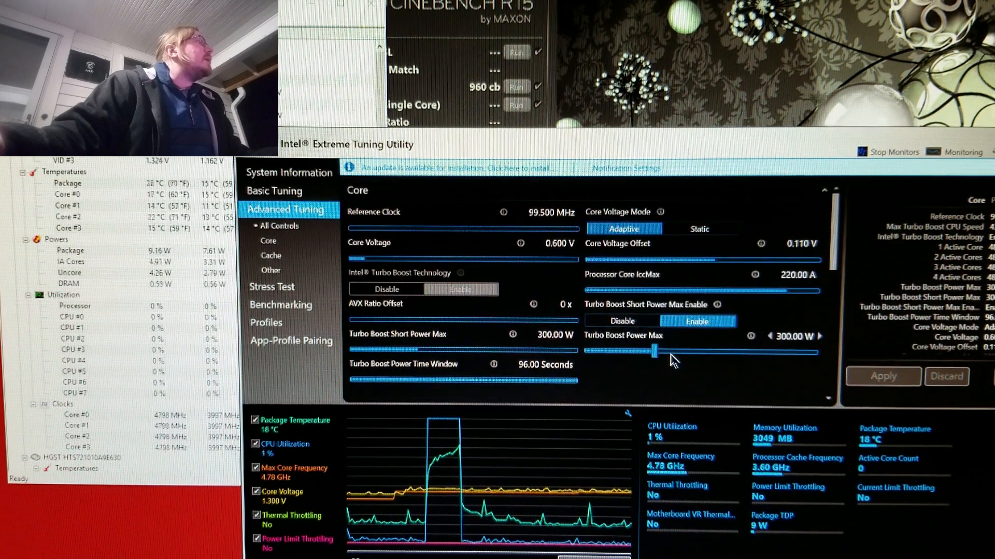
scroll(671, 360, "down", 1)
left_click(633, 74)
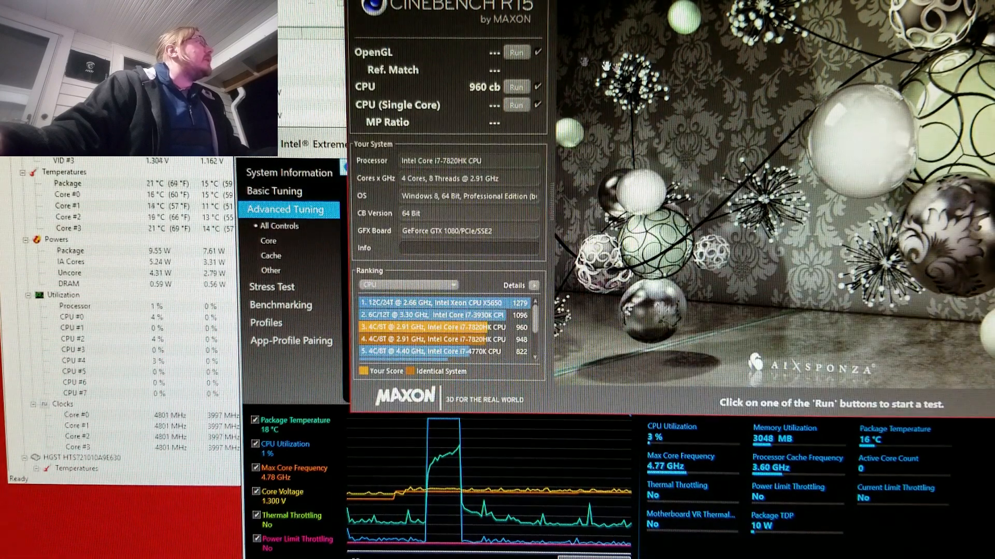
left_click(518, 88)
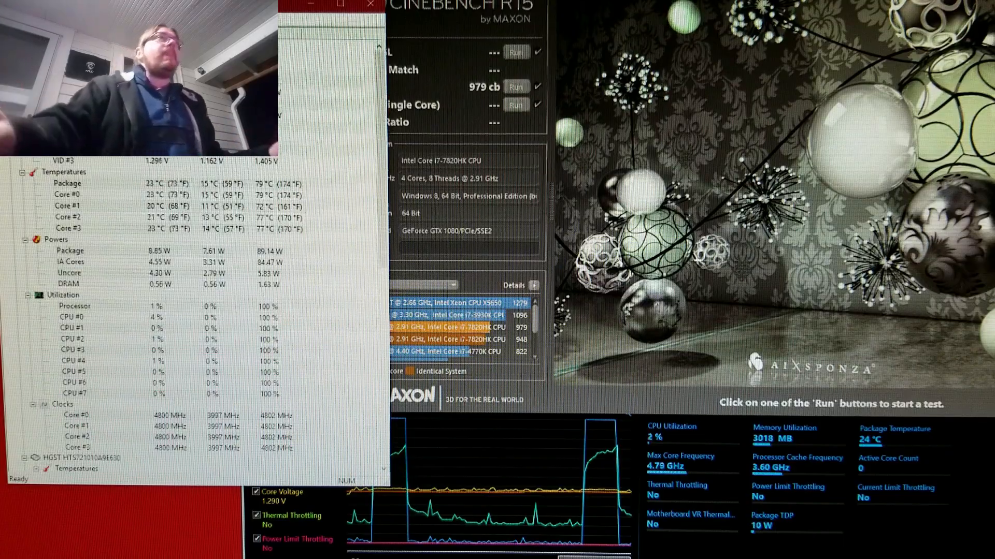
Return to Intel Extreme Tuning Utility, raise the multipliers for all four active-core counts to 49x and apply them.
left_click_drag(621, 1, 559, 4)
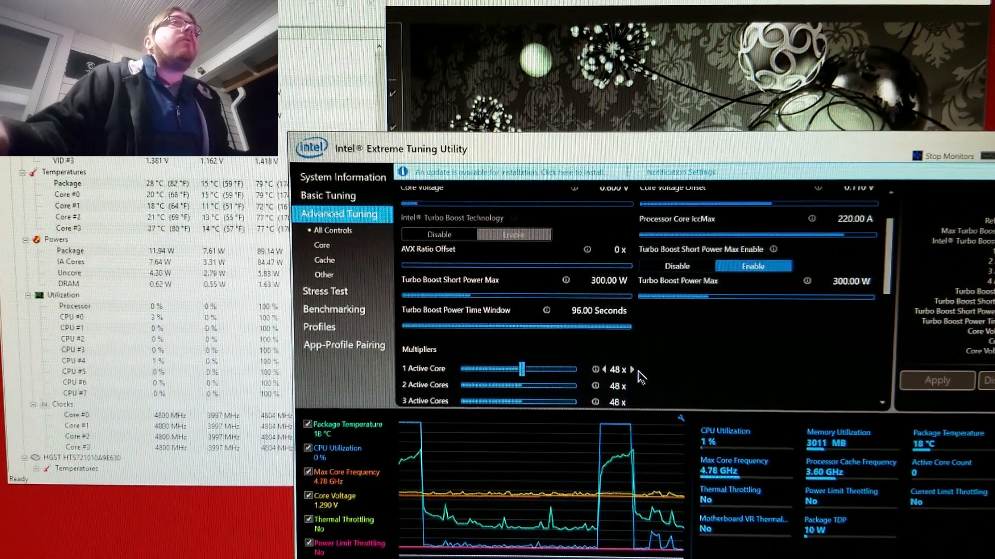
scroll(638, 381, "down", 1)
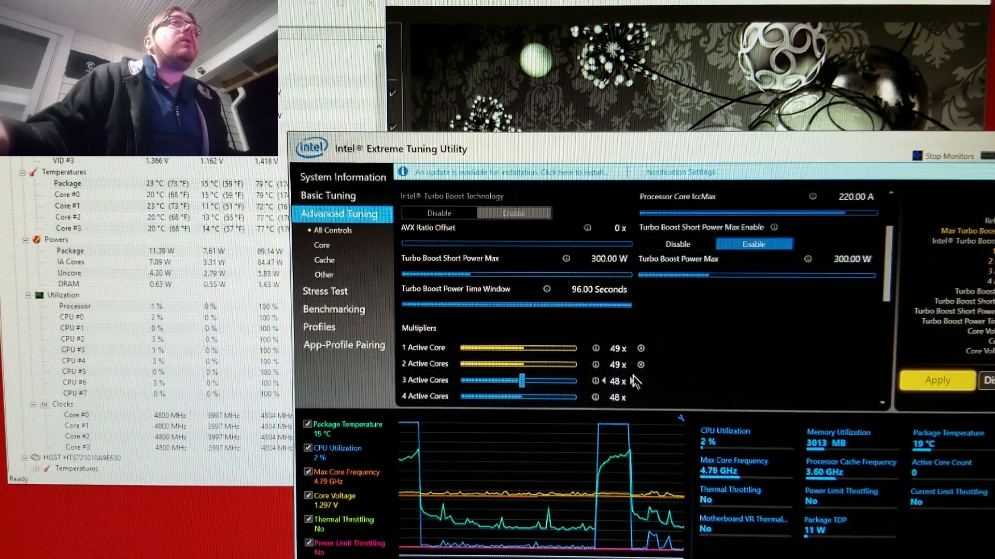
left_click(632, 398)
scroll(659, 396, "down", 1)
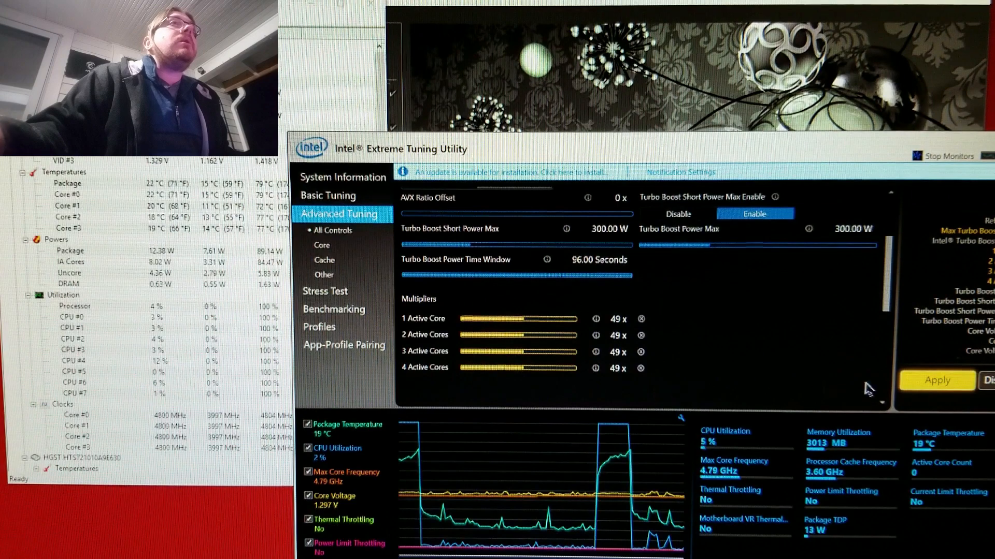
left_click(932, 381)
Check the hardware monitor readings, set the Core Voltage Offset to 0.115 V and apply the change.
scroll(796, 357, "up", 4)
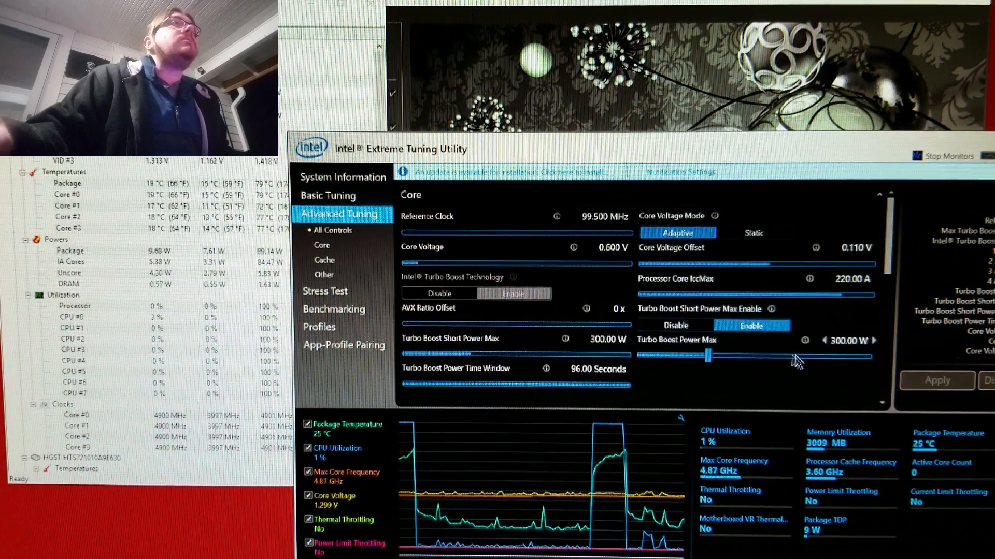
left_click(254, 263)
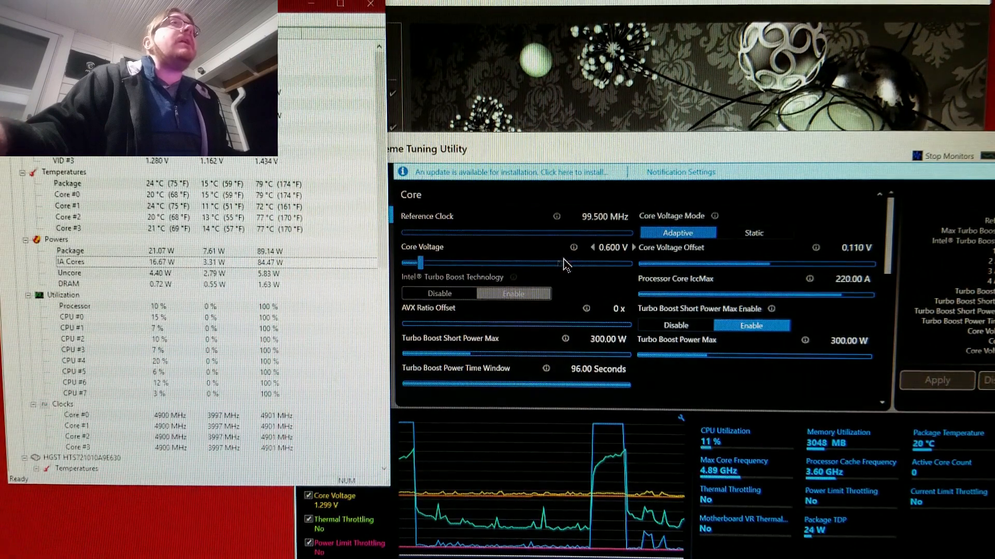
left_click(688, 154)
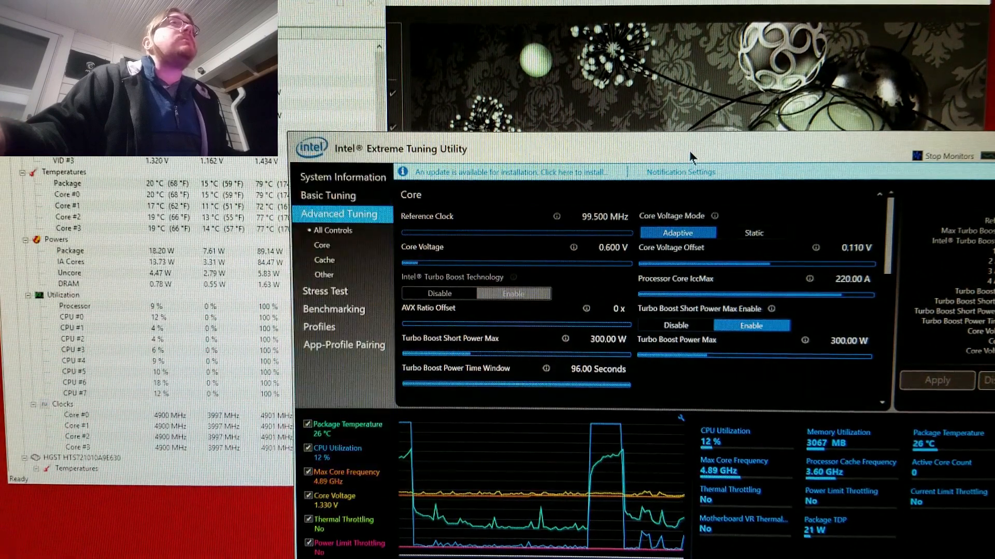
left_click(858, 248)
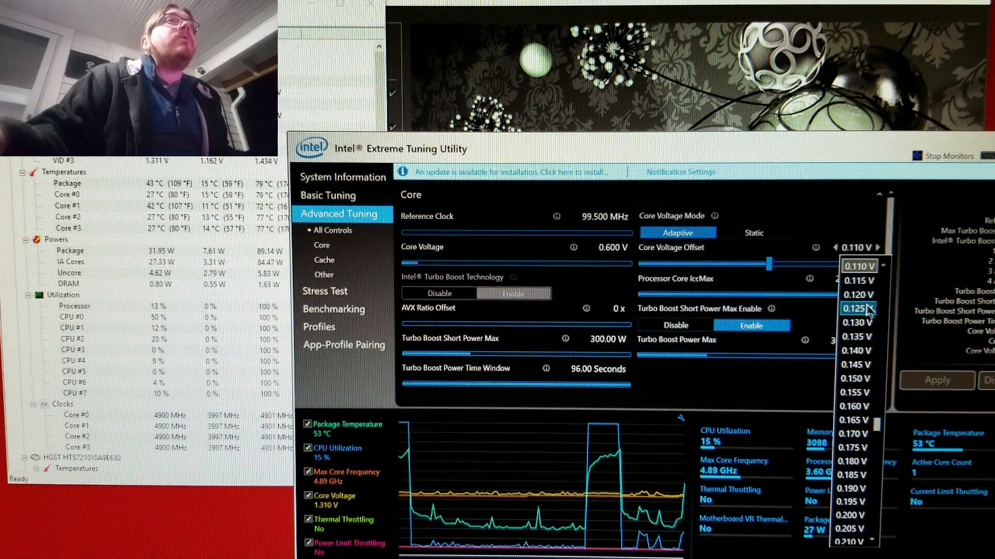
left_click(860, 281)
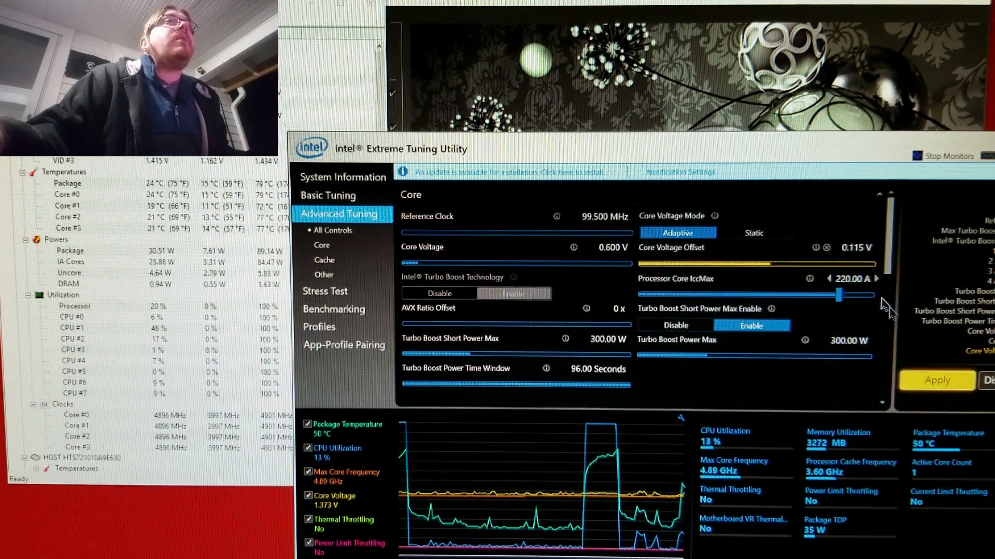
left_click(930, 383)
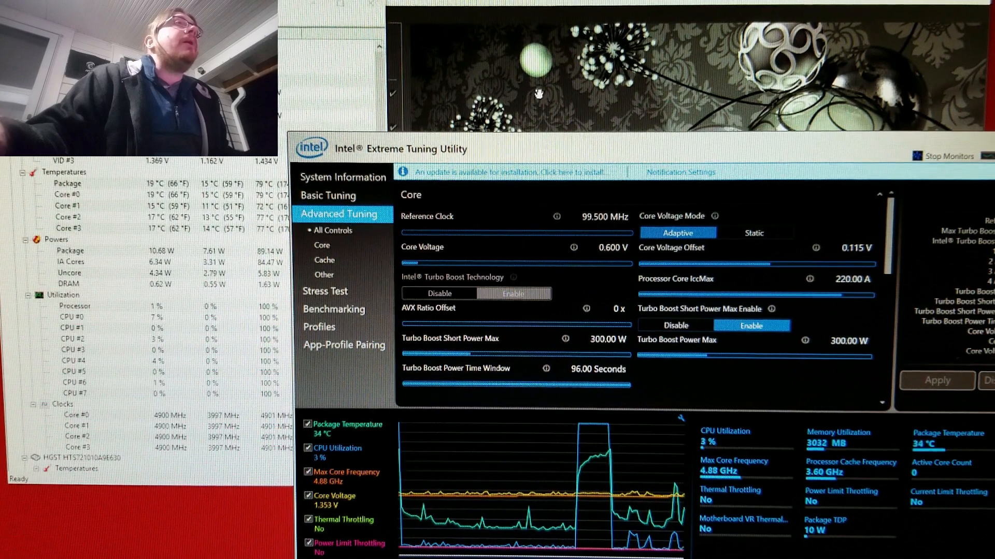
Switch to Cinebench R15 and run the multi-core CPU test with the 49x multipliers.
left_click(585, 90)
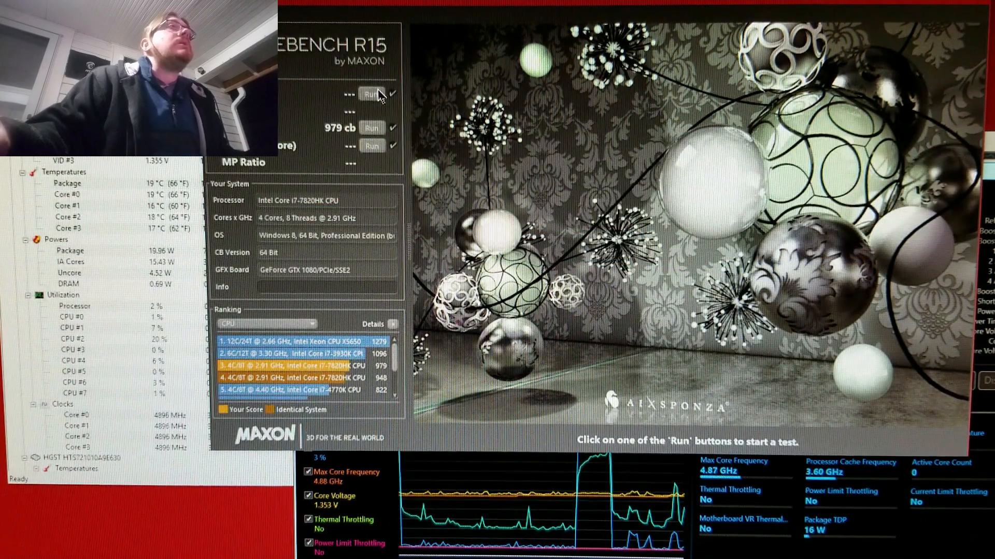
left_click(377, 127)
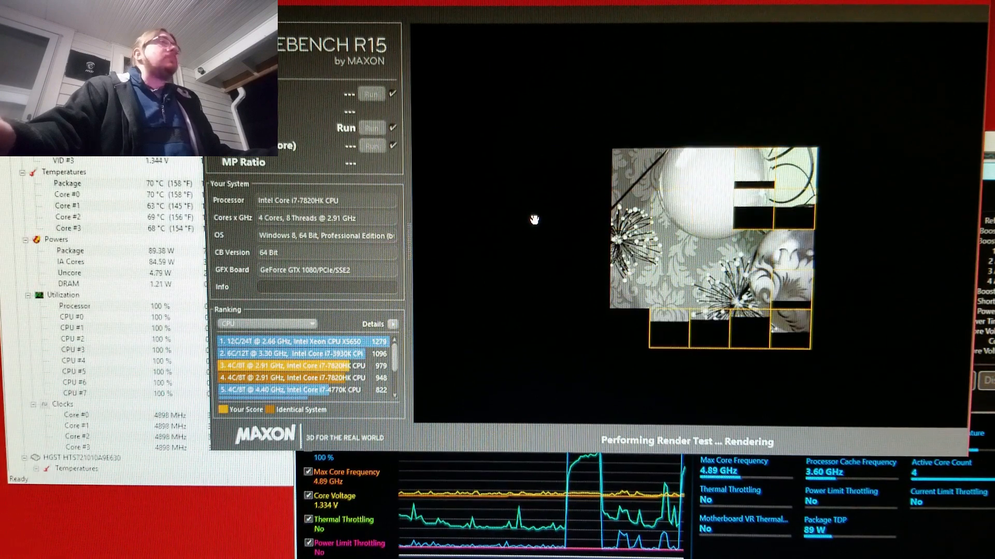
Bring the hardware monitor forward to check temperatures, power and clocks during the render, and return to Cinebench R15.
left_click(179, 261)
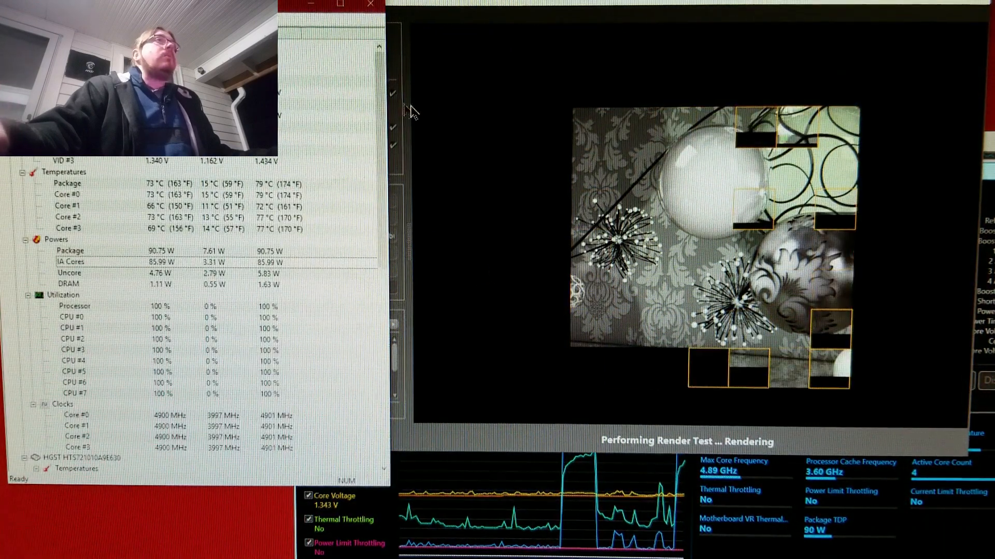
left_click(436, 111)
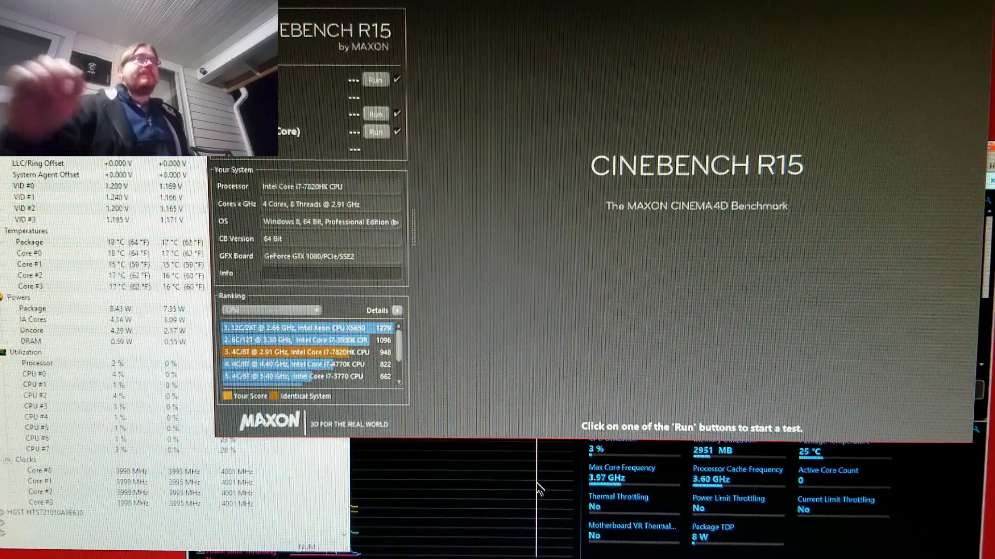
Switch to Intel Extreme Tuning Utility, load the 4.7 profile and apply its settings from the advanced tuning page.
mouse_move(610, 501)
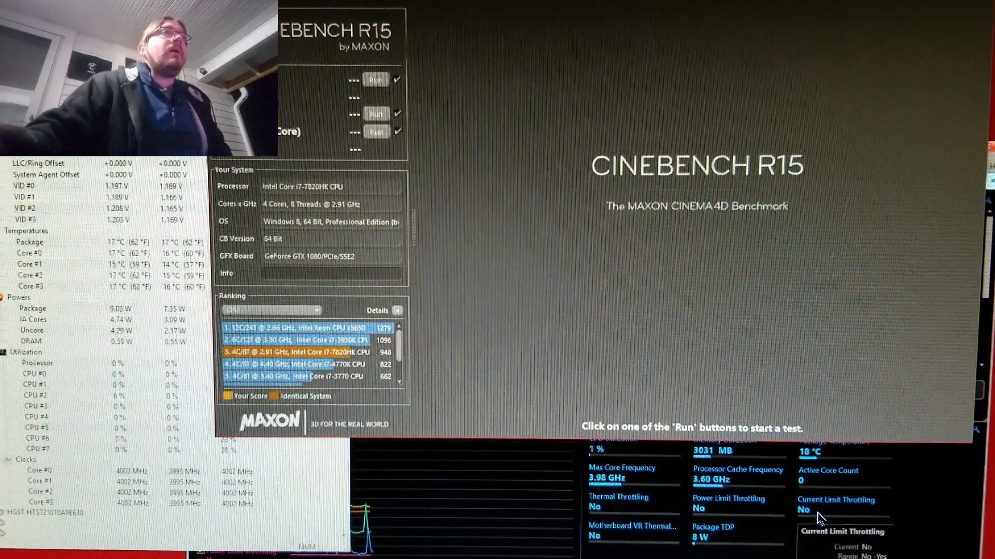
left_click(892, 538)
left_click(218, 337)
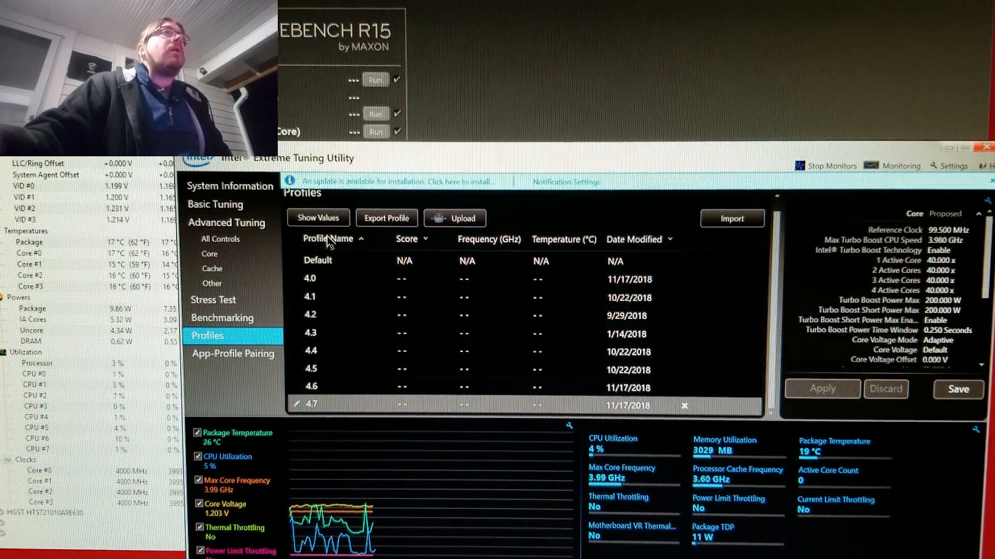
left_click(226, 222)
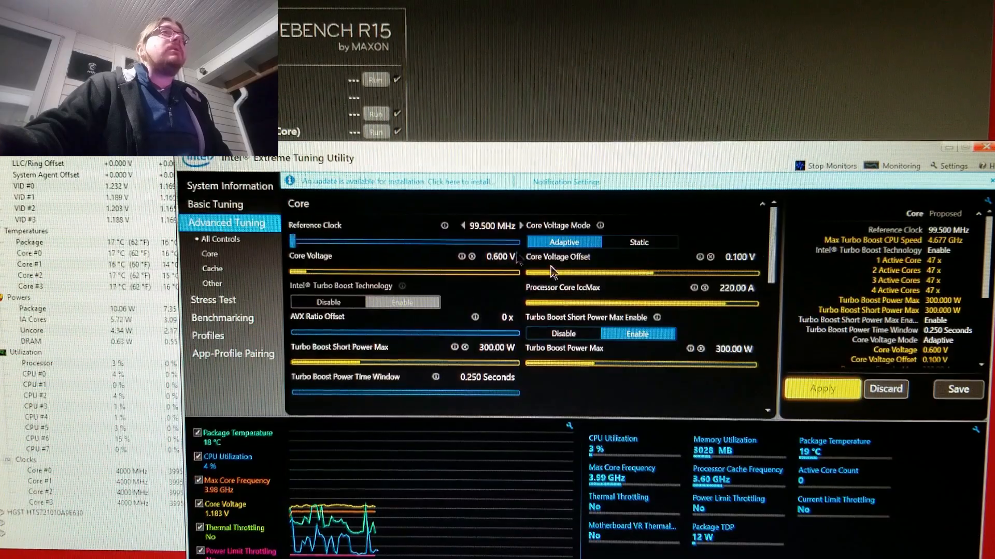
left_click(825, 392)
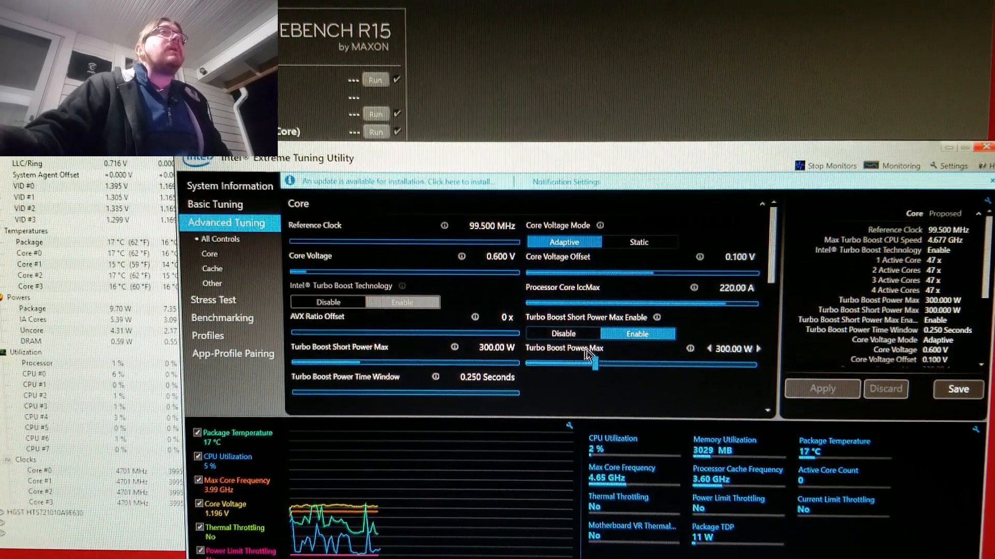
Set the Turbo Boost Power Time Window to 96 seconds and apply the change.
scroll(566, 360, "down", 2)
left_click_drag(334, 341, 566, 343)
left_click(823, 388)
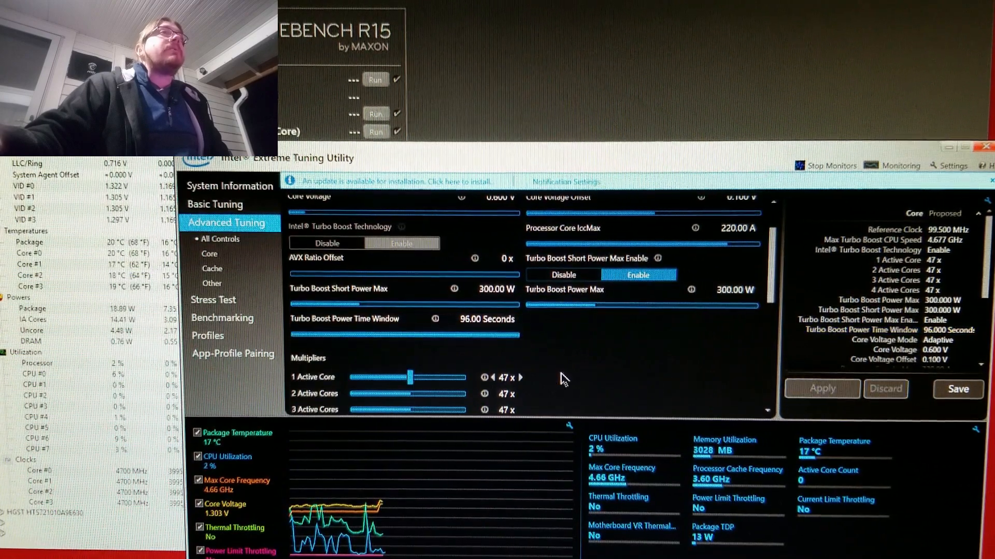
Raise the multipliers for 1, 2, 3 and 4 active cores to 49x.
left_click(521, 378)
scroll(522, 380, "down", 1)
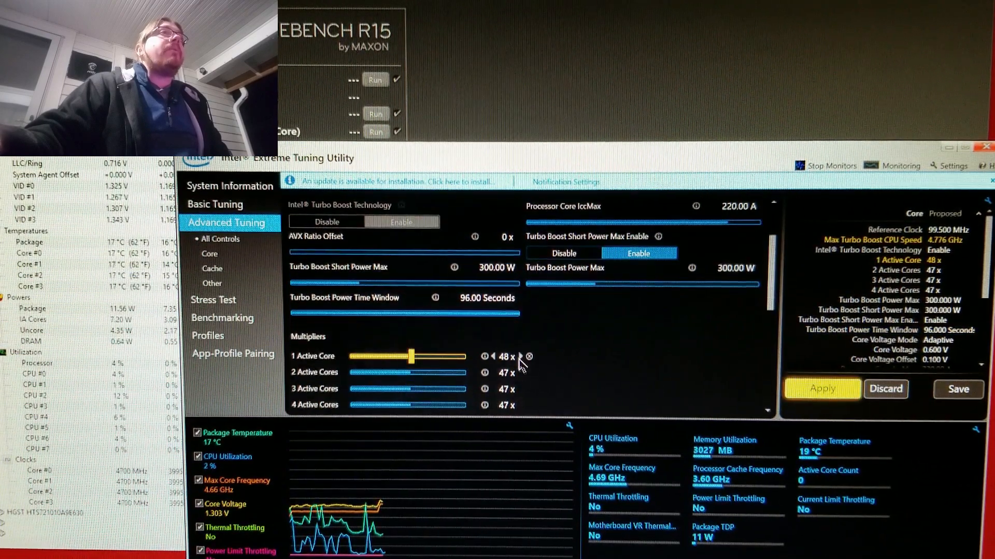
left_click(520, 357)
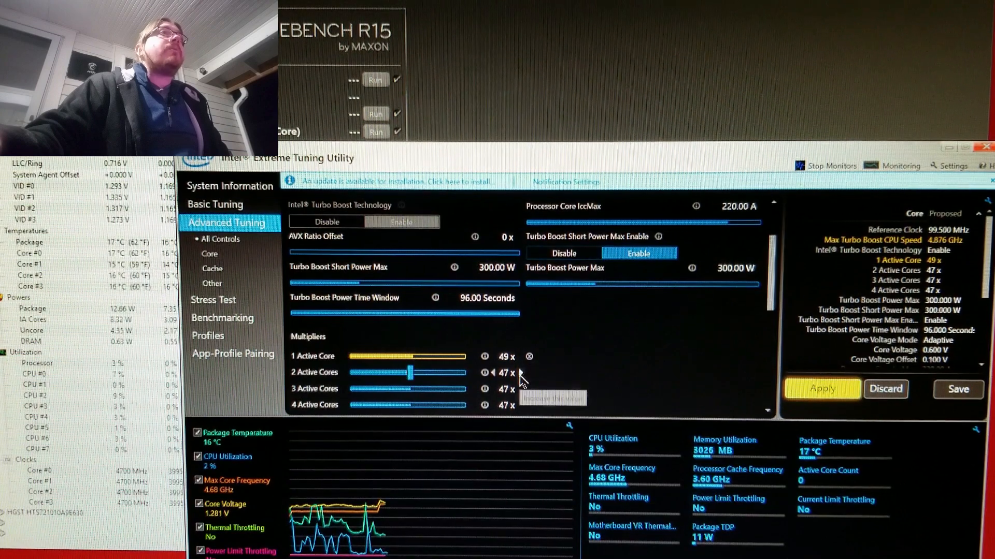
left_click(520, 373)
left_click(520, 373)
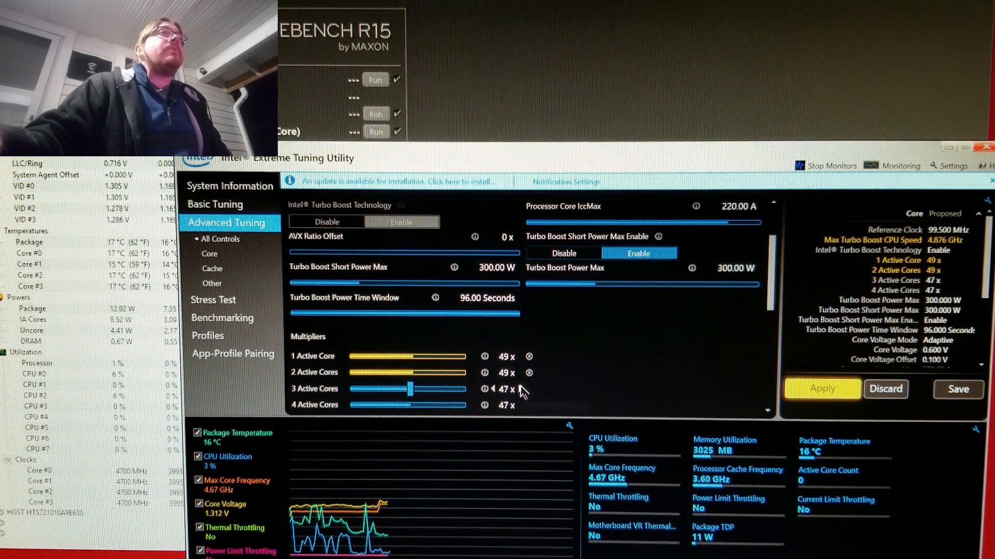
left_click(521, 389)
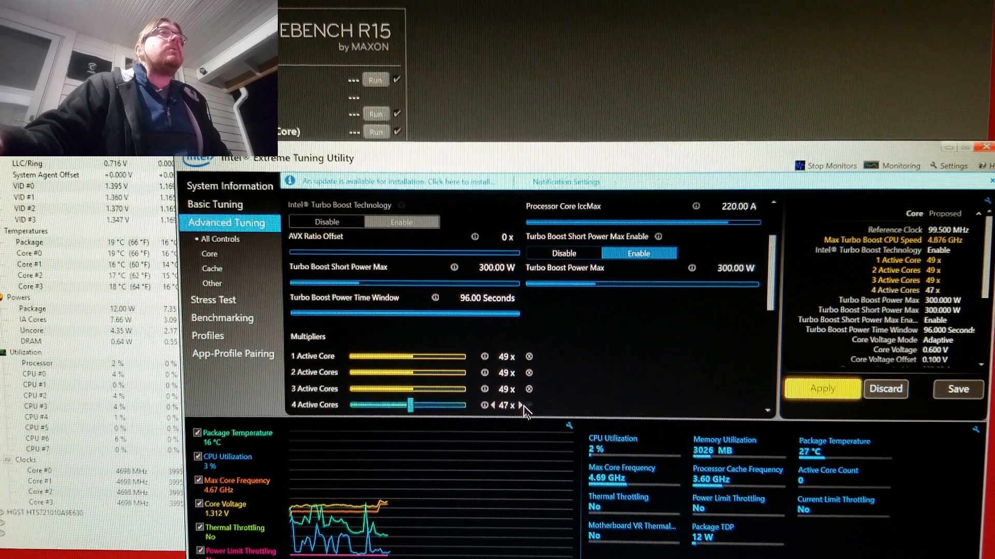
left_click(521, 405)
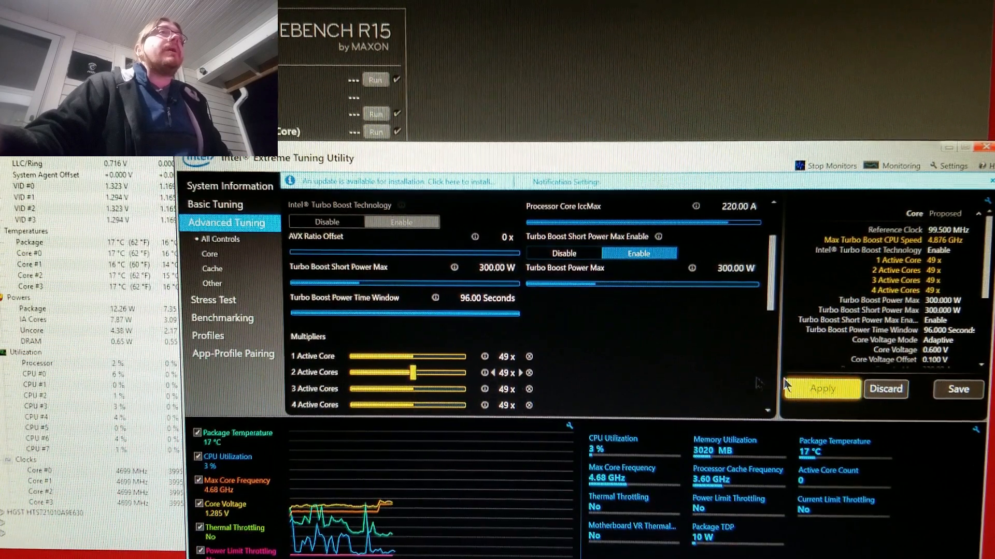
Set the Core Voltage Offset to 0.125 V and the Core Voltage to 0.625 V, and apply the changes.
scroll(736, 285, "up", 3)
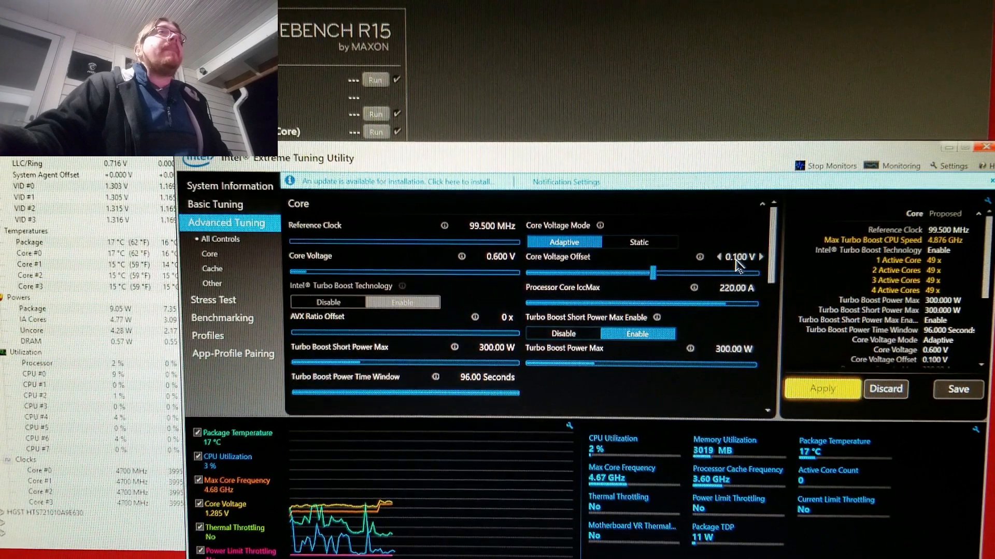
left_click(737, 259)
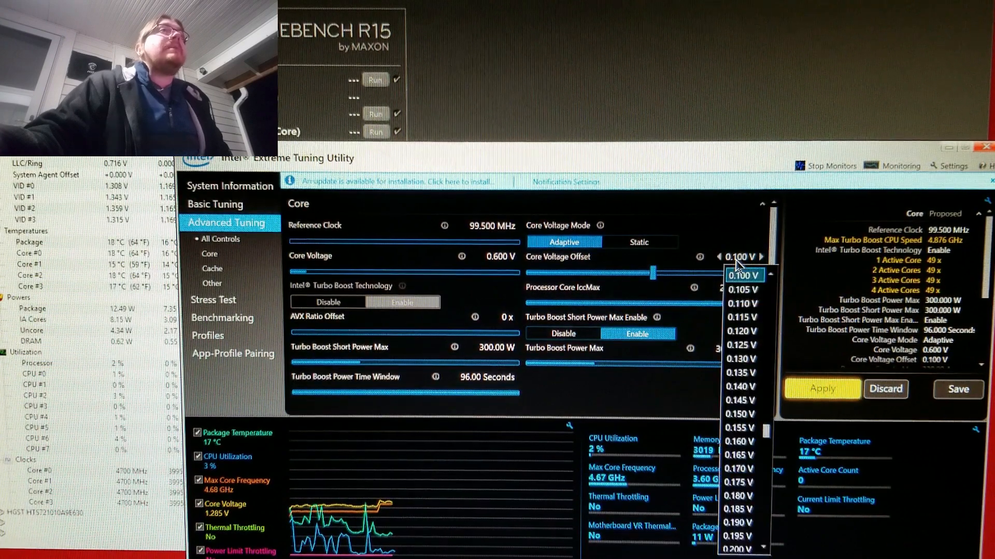
left_click(755, 346)
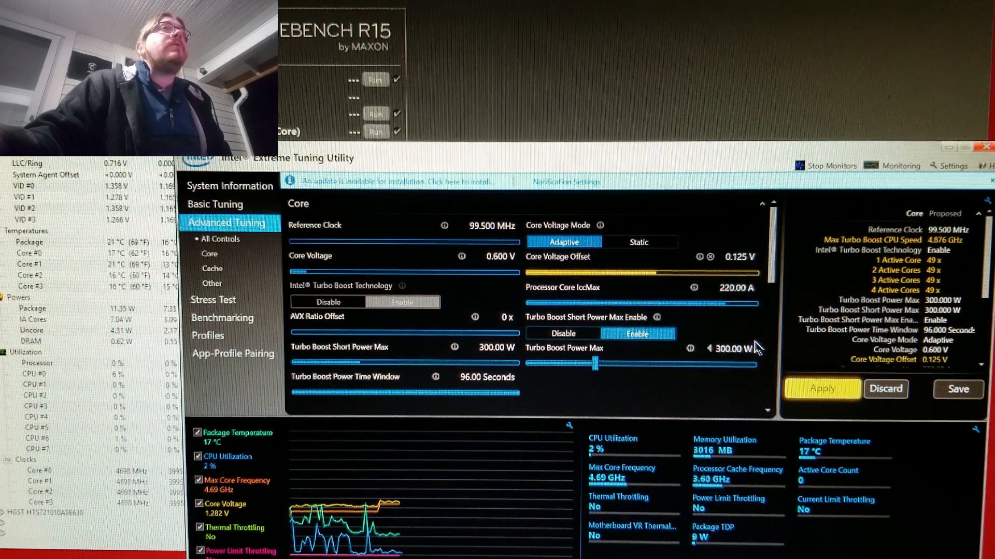
left_click(507, 257)
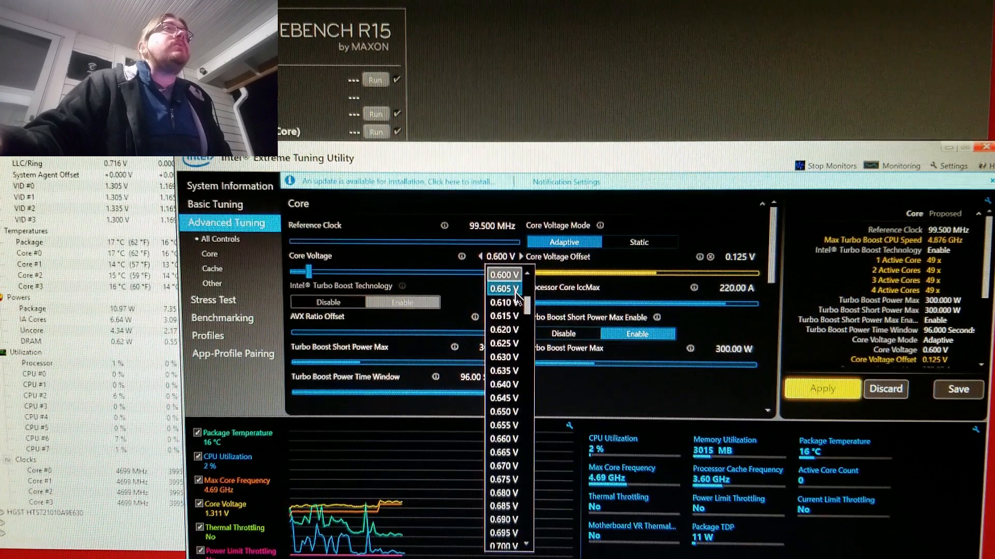
left_click(509, 343)
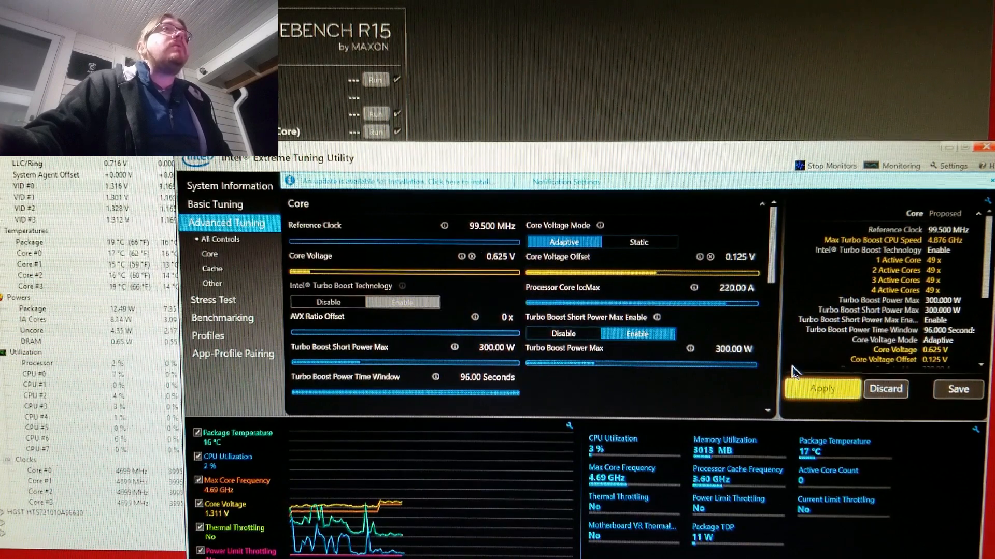
left_click(809, 389)
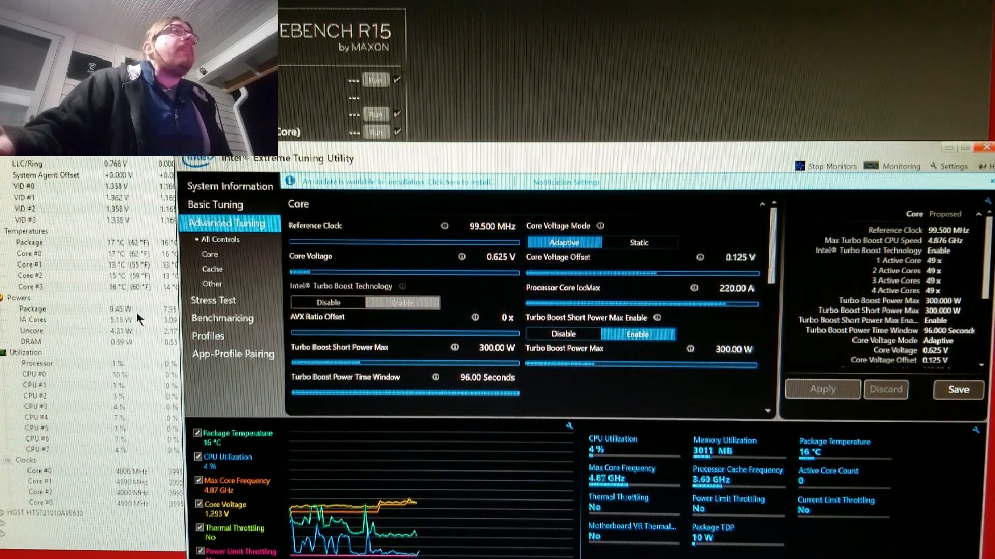
Review the hardware monitor readings and the applied multipliers, and look through the available Core Voltage Offset values without changing the setting.
left_click(142, 330)
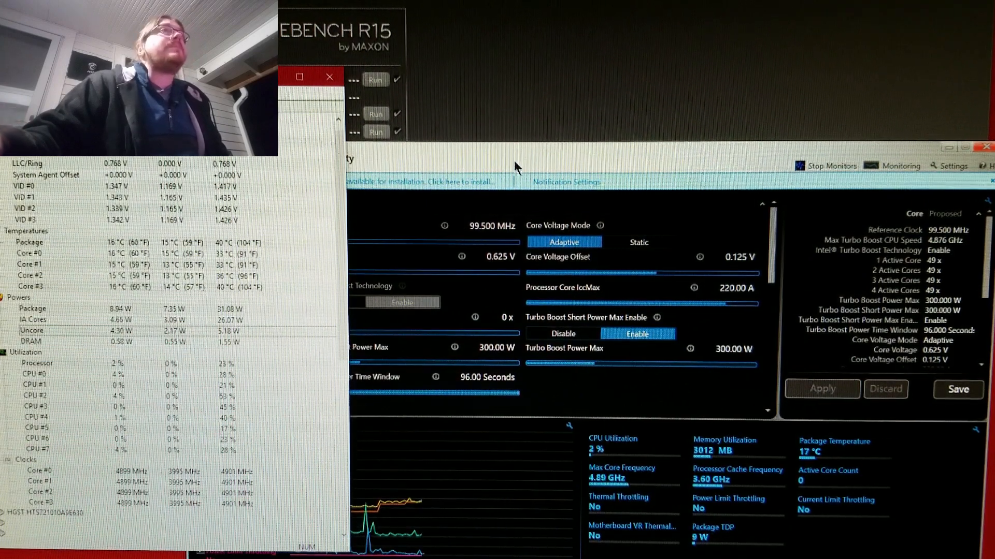
left_click(620, 190)
scroll(582, 332, "down", 5)
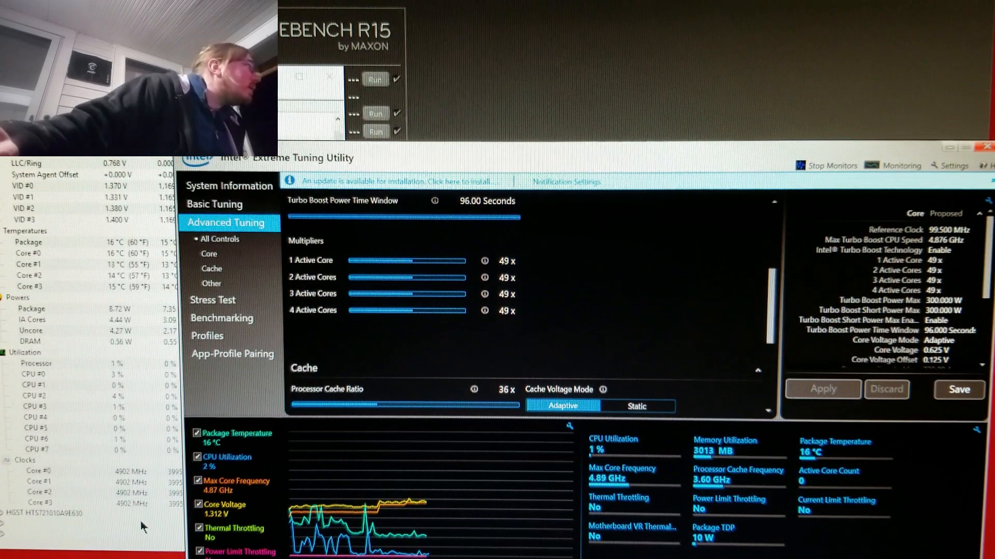
left_click(135, 517)
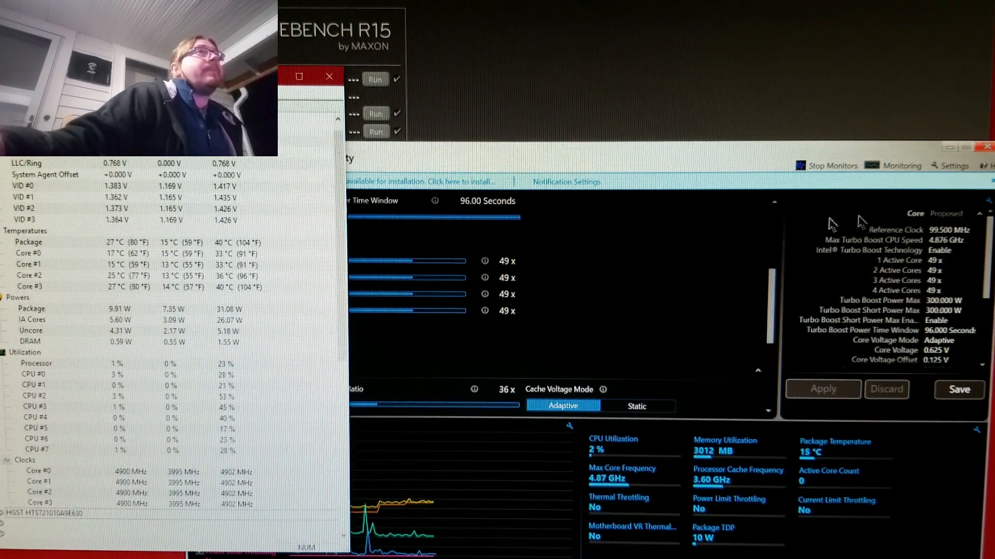
left_click(810, 107)
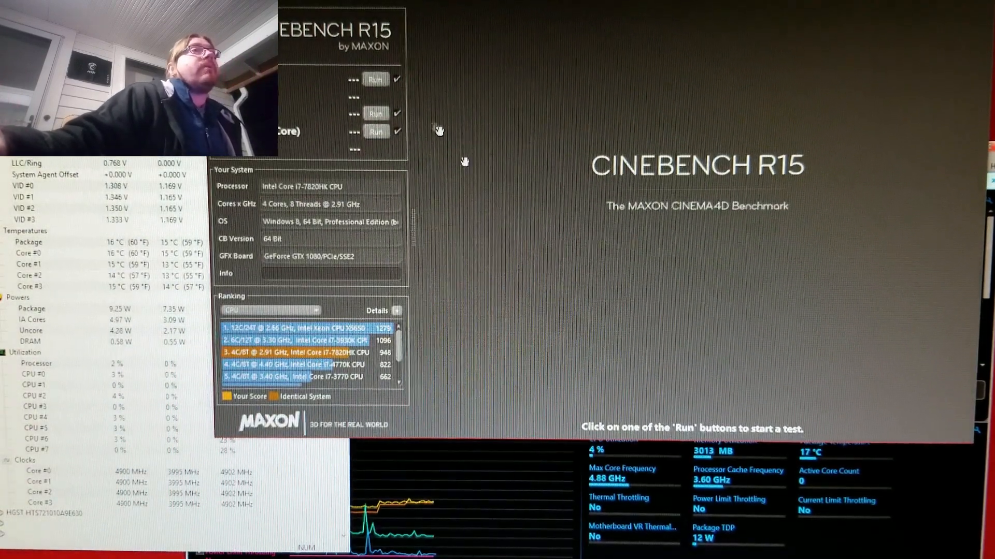
left_click(938, 537)
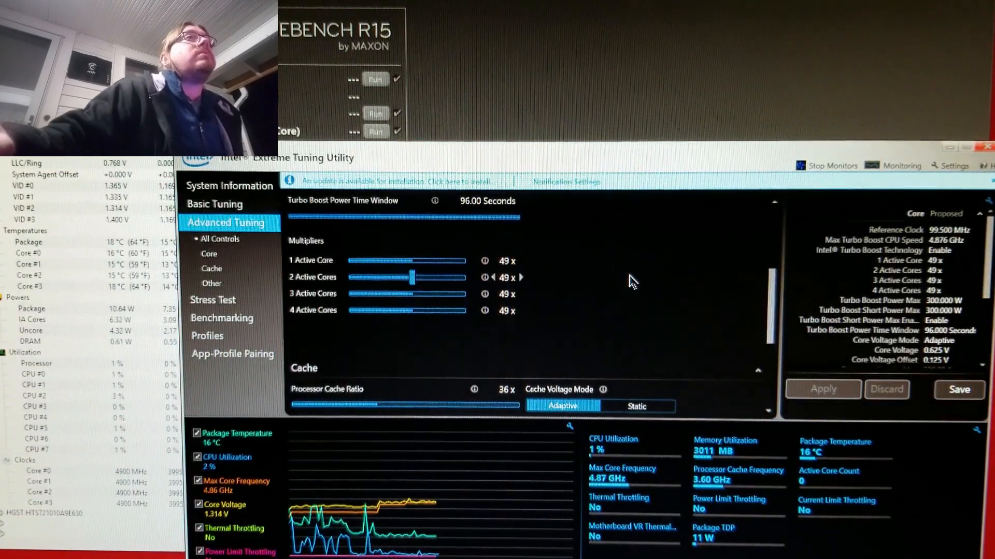
scroll(631, 282, "up", 5)
left_click(742, 257)
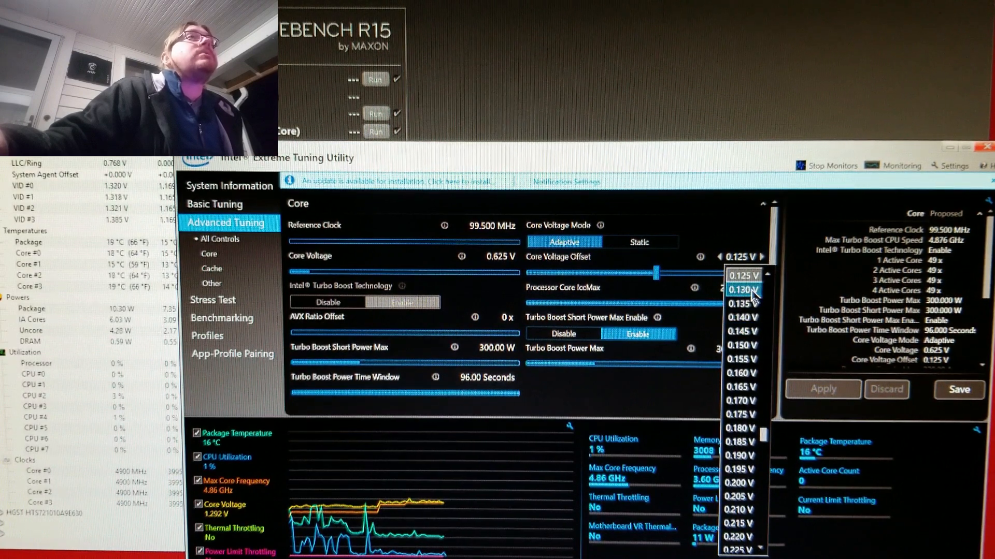
left_click(726, 233)
Switch to Cinebench R15 and run the multi-core CPU test with the 49x multipliers and 0.125 V offset.
left_click(627, 93)
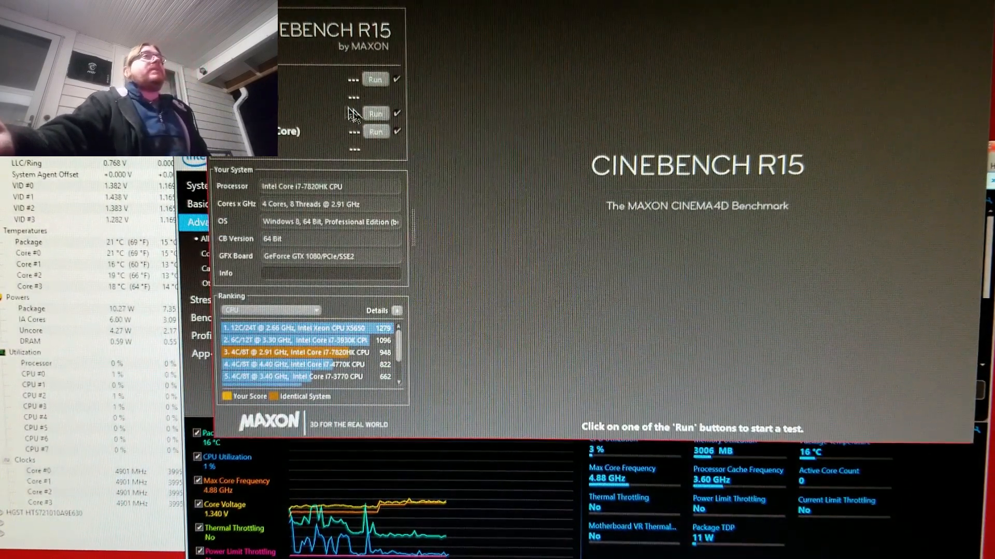
left_click(371, 115)
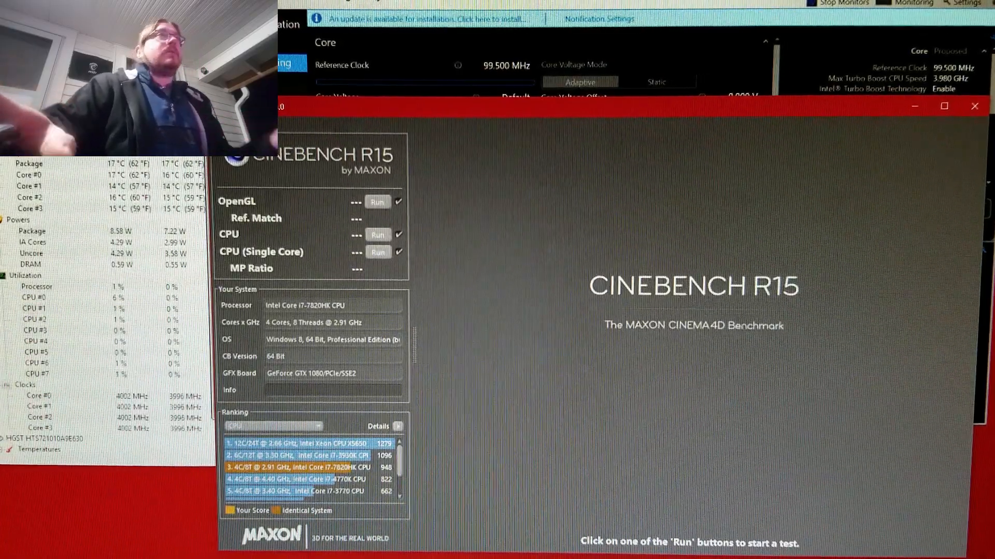
Go back to Intel Extreme Tuning Utility, reload the 4.7 profile and apply its core settings.
key("alt+Tab")
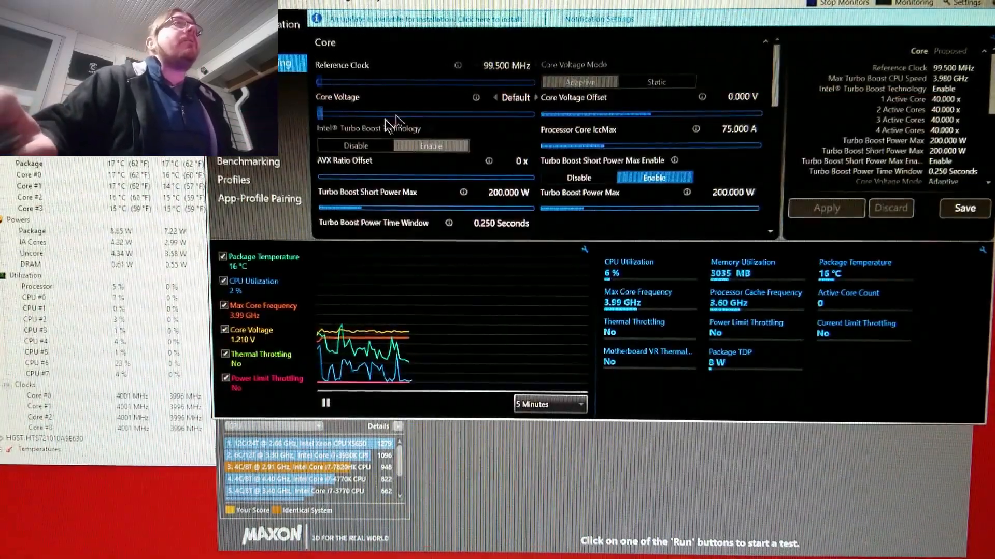
left_click(303, 181)
scroll(363, 228, "down", 2)
left_click(358, 234)
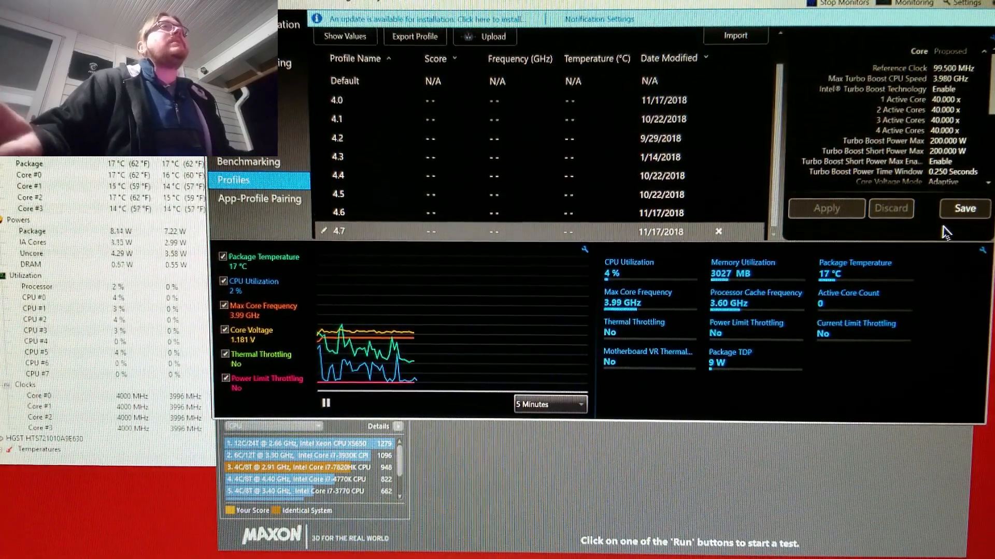
left_click(347, 38)
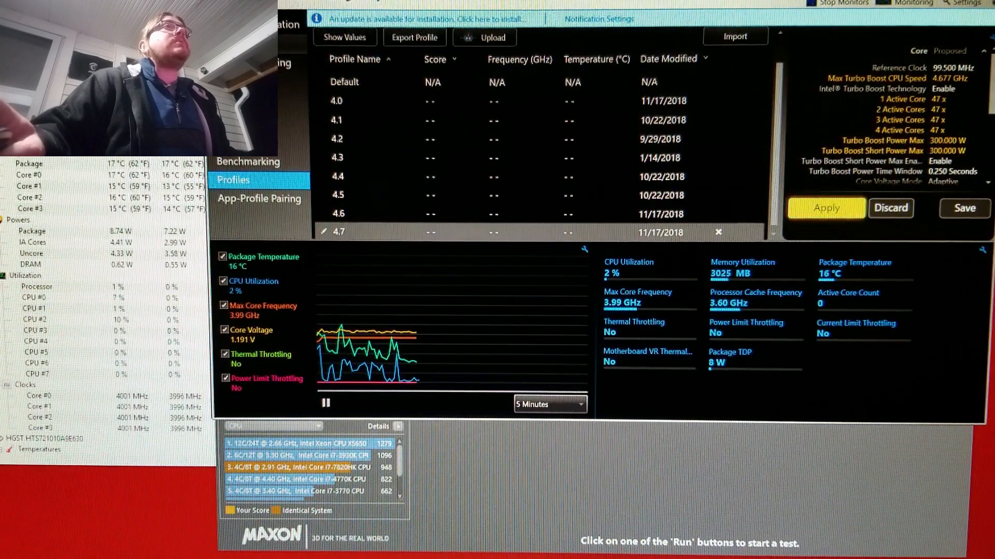
left_click(264, 63)
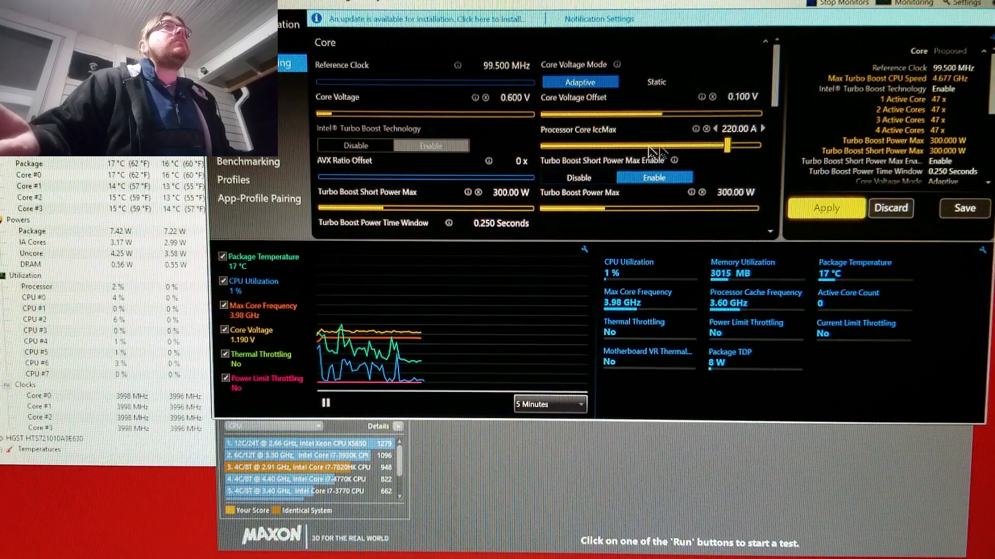
left_click(827, 207)
Set the Core Voltage Offset to 0.140 V and the Core Voltage to 0.640 V, and apply both changes.
left_click(744, 99)
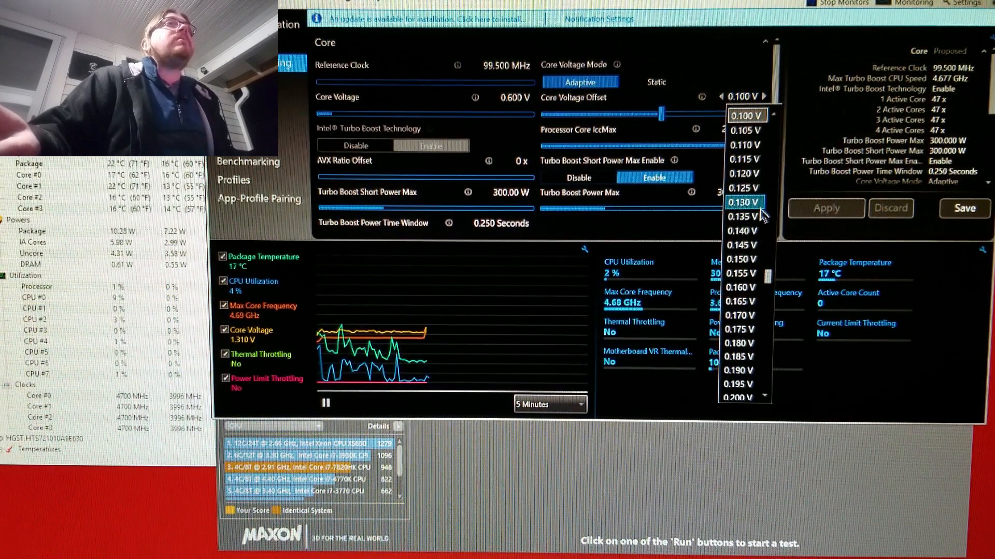
left_click(742, 231)
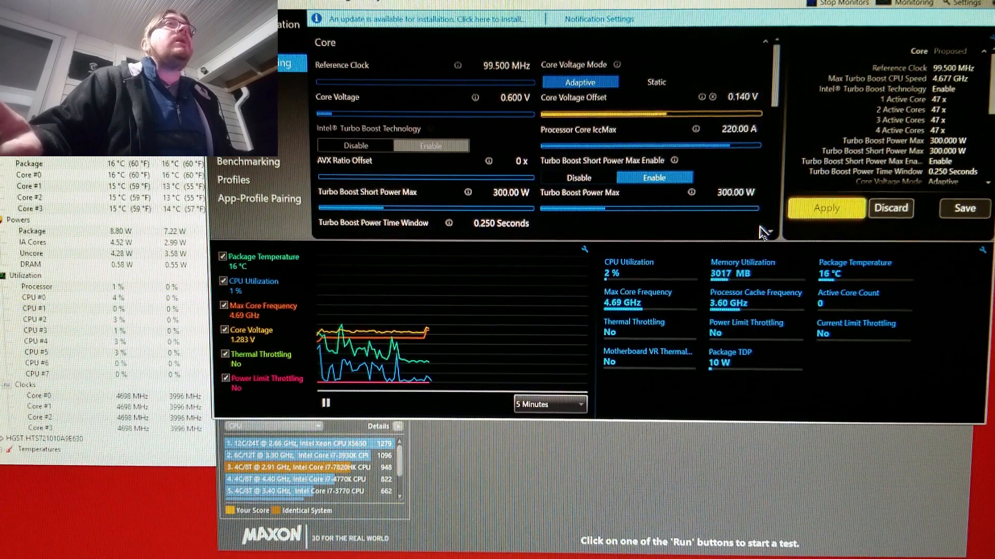
left_click(518, 98)
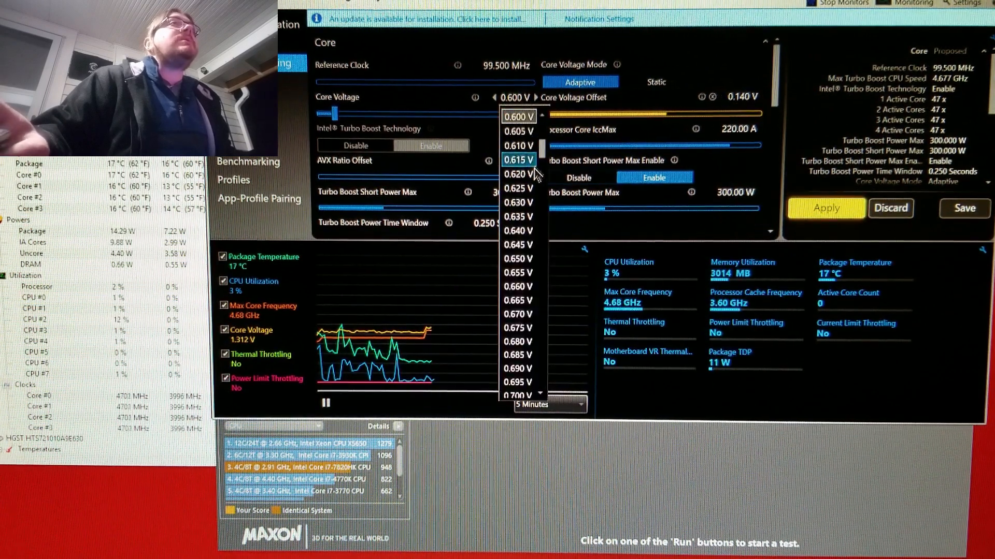
left_click(518, 230)
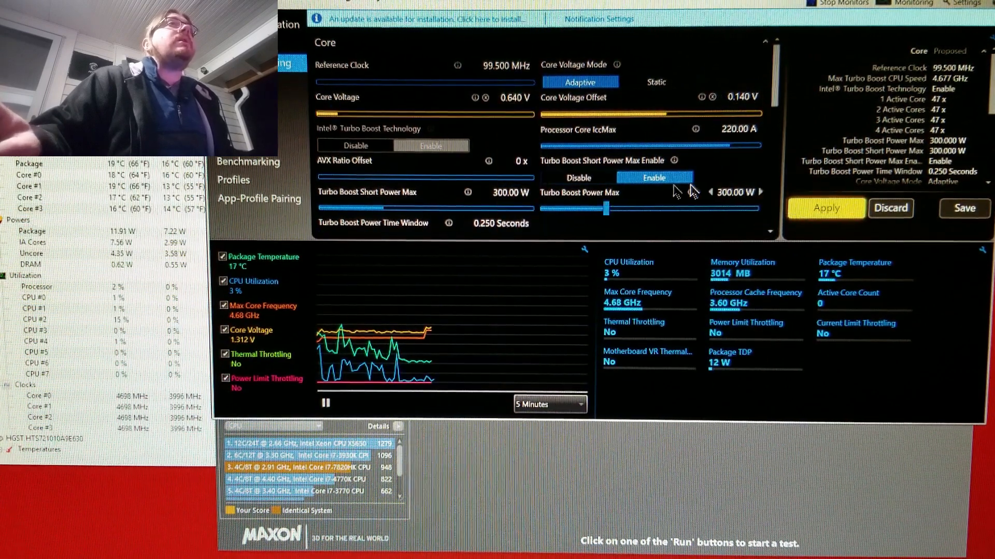
left_click(812, 206)
Set the Turbo Boost Power Time Window to its maximum of 96 seconds and apply the change.
scroll(635, 185, "down", 2)
left_click_drag(467, 180, 573, 191)
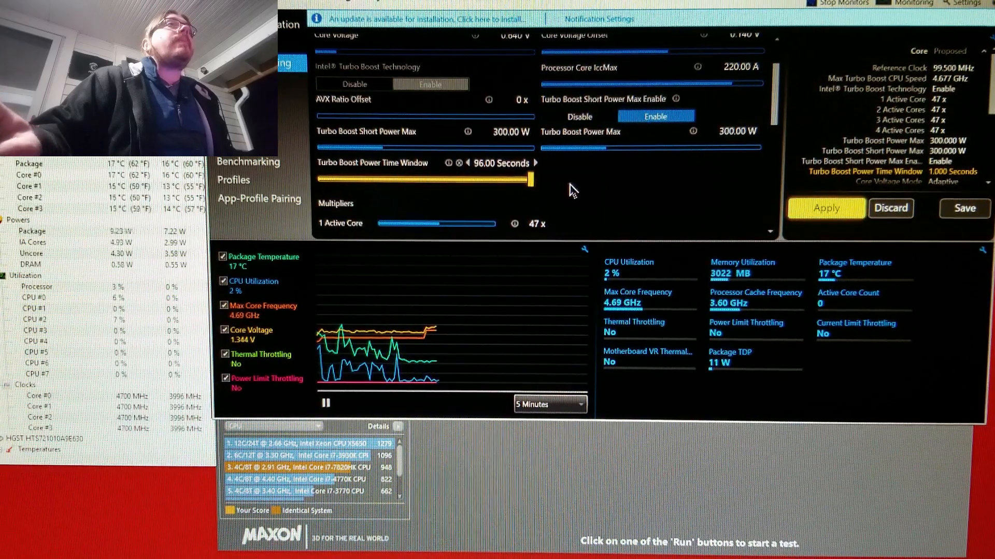
left_click(788, 209)
Raise the multipliers for 1, 2, 3 and 4 active cores to 49x and apply the changes.
scroll(529, 195, "down", 2)
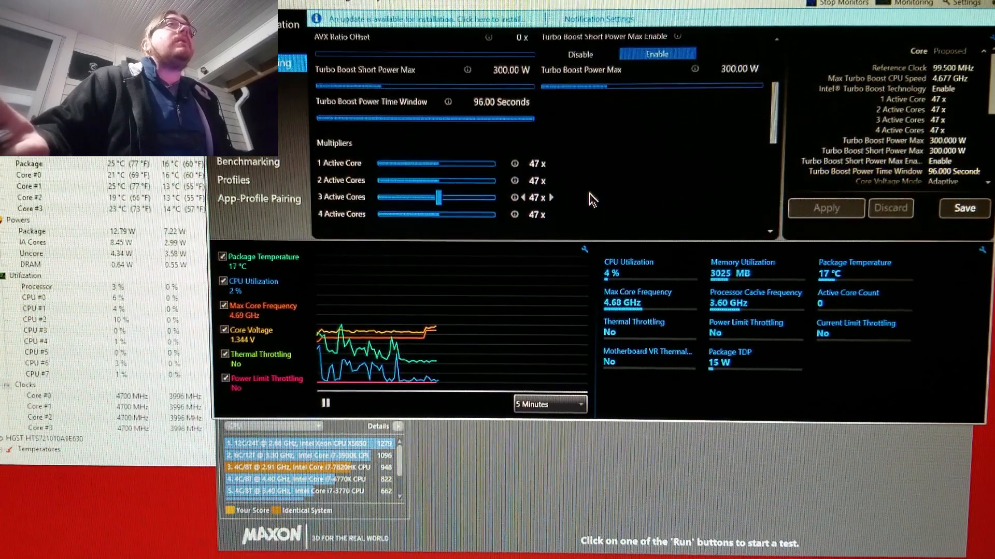
left_click(552, 165)
left_click(551, 164)
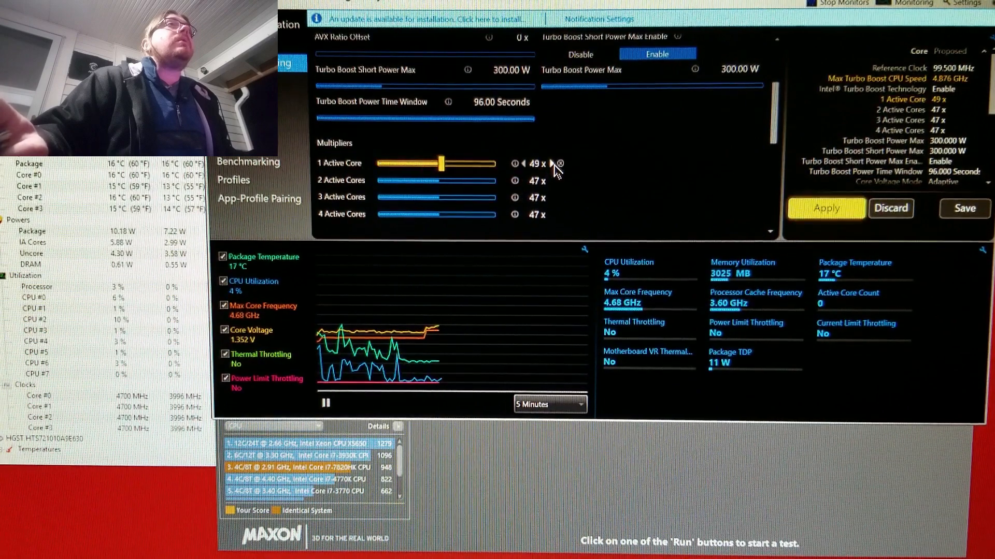
left_click(552, 198)
left_click(551, 215)
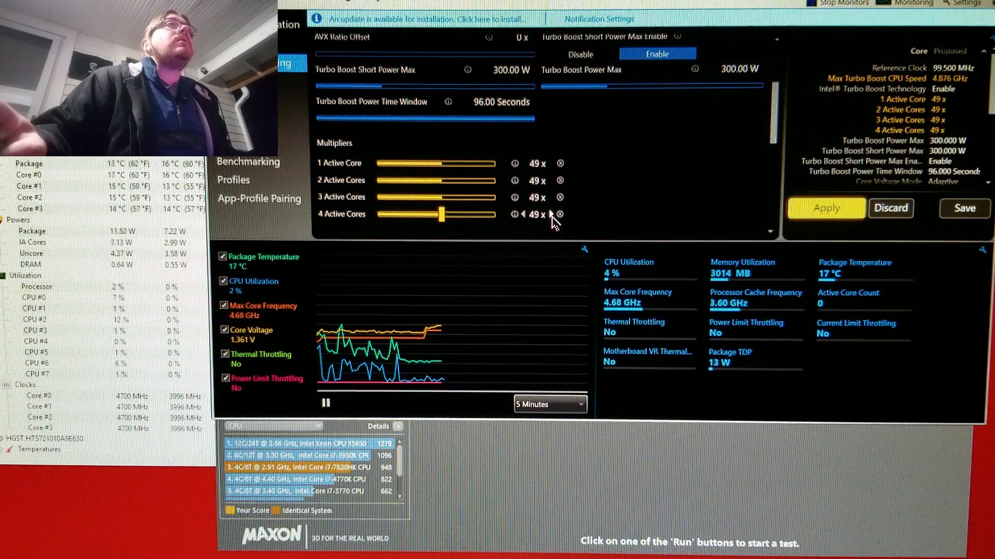
left_click(826, 208)
Review the applied core settings, and run the multi-core CPU test in Cinebench R15.
scroll(637, 182, "up", 3)
scroll(637, 183, "up", 1)
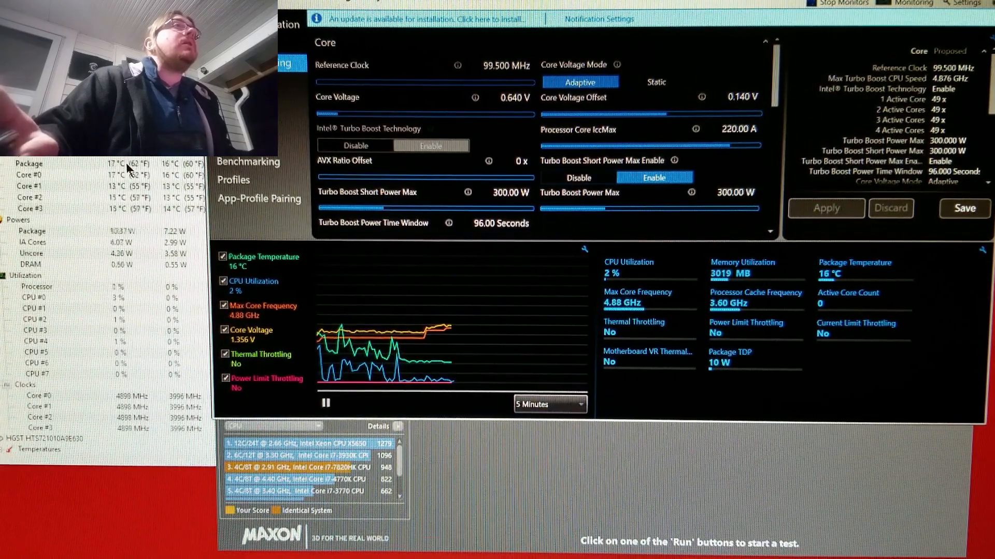
scroll(468, 209, "down", 5)
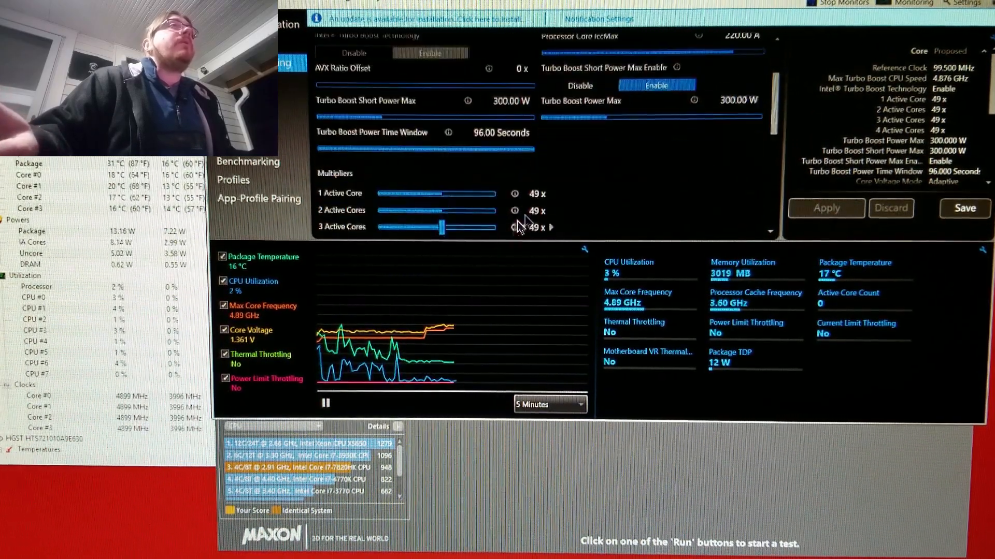
scroll(555, 215, "up", 5)
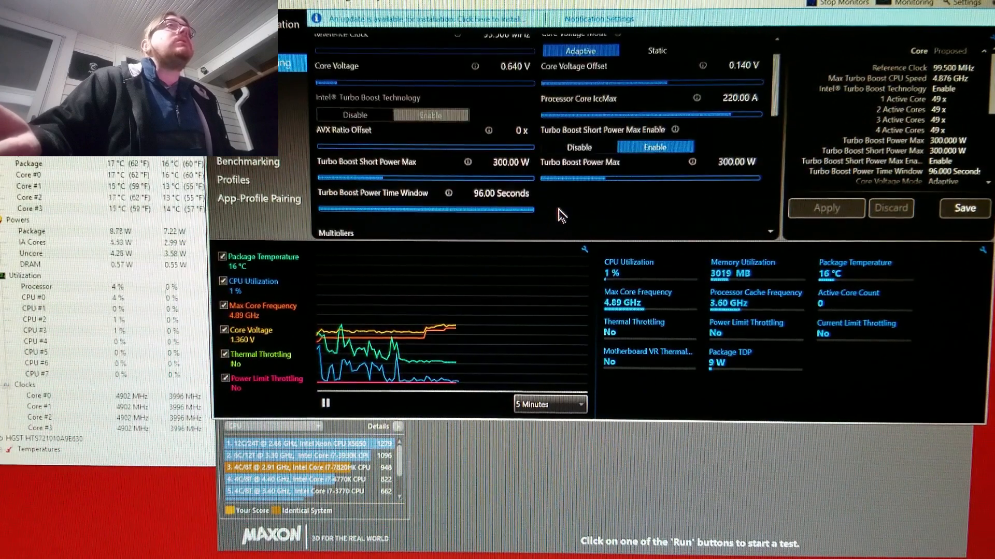
left_click(706, 492)
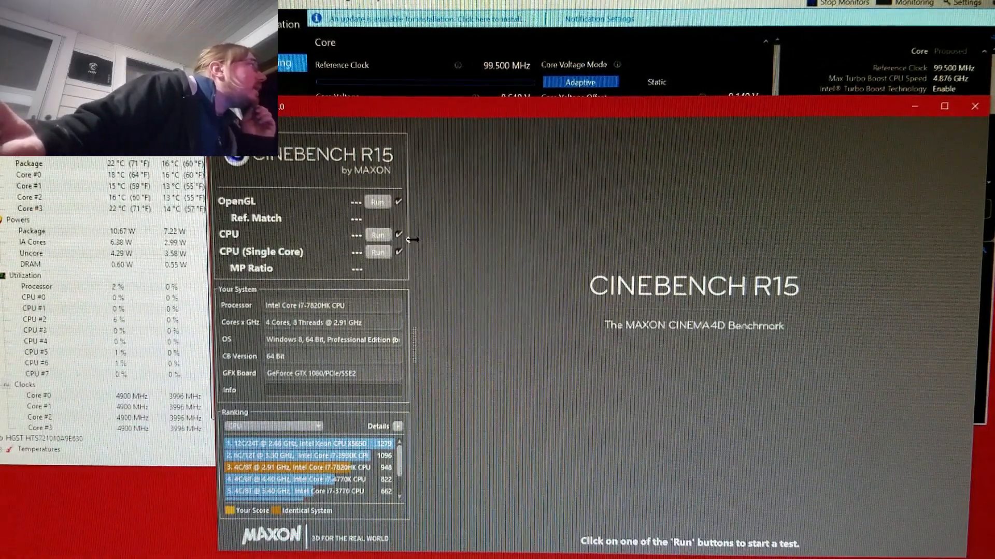
left_click(384, 238)
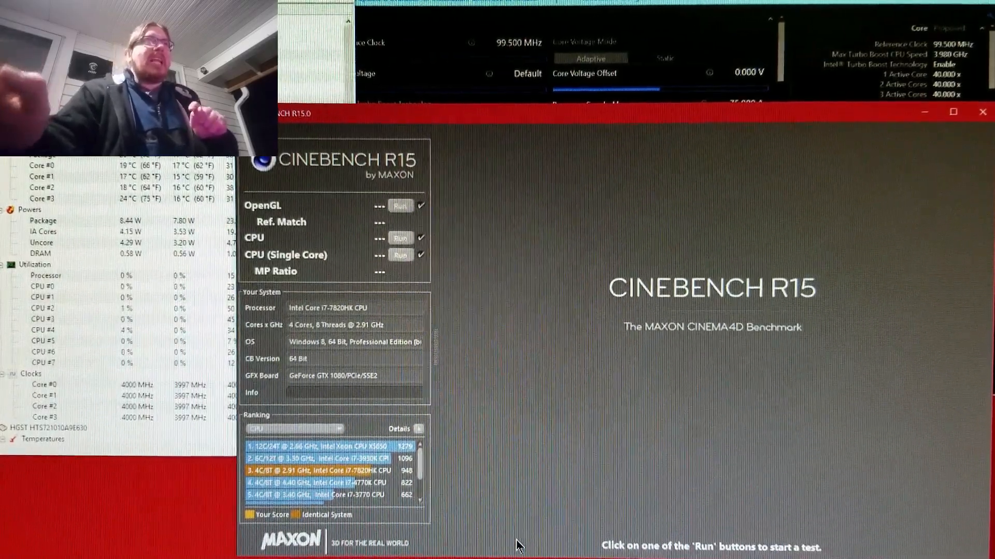
Switch to Intel Extreme Tuning Utility, load the 4.7 profile's values and show them in the core tuning settings.
left_click(538, 3)
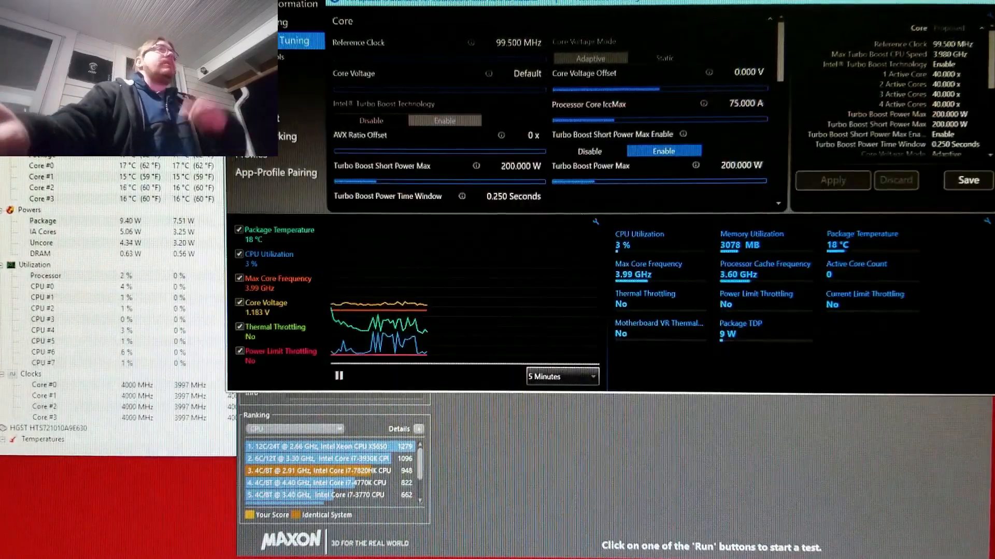
left_click(259, 154)
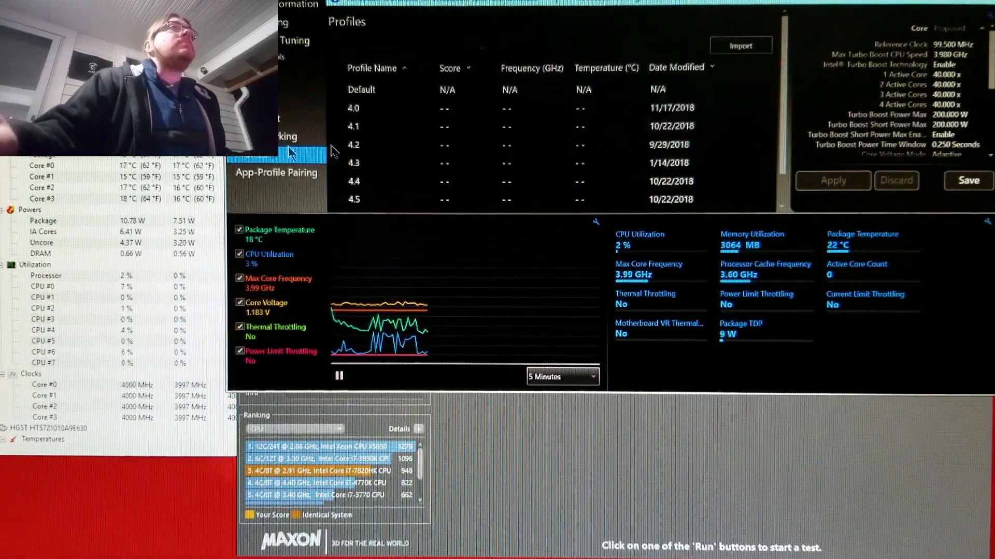
left_click(413, 206)
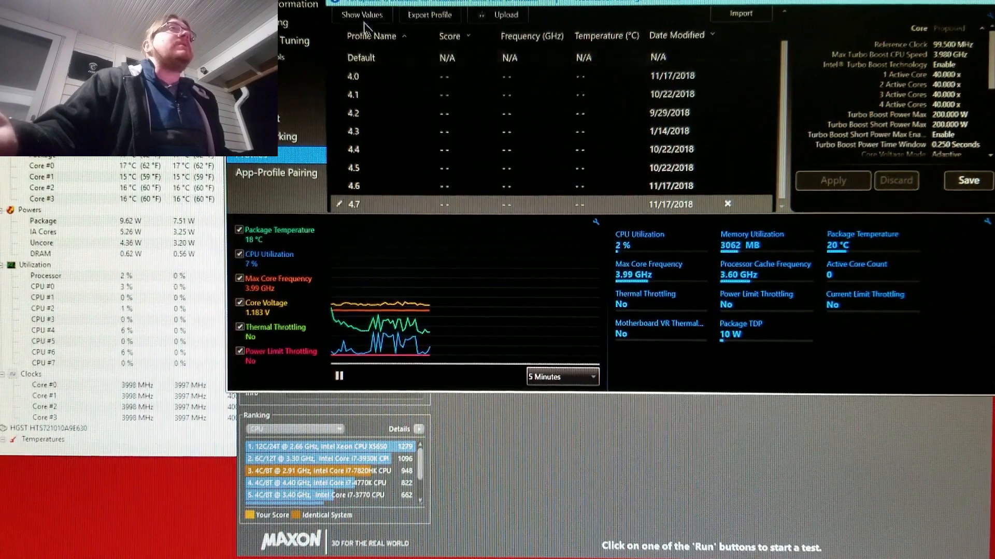
left_click(287, 45)
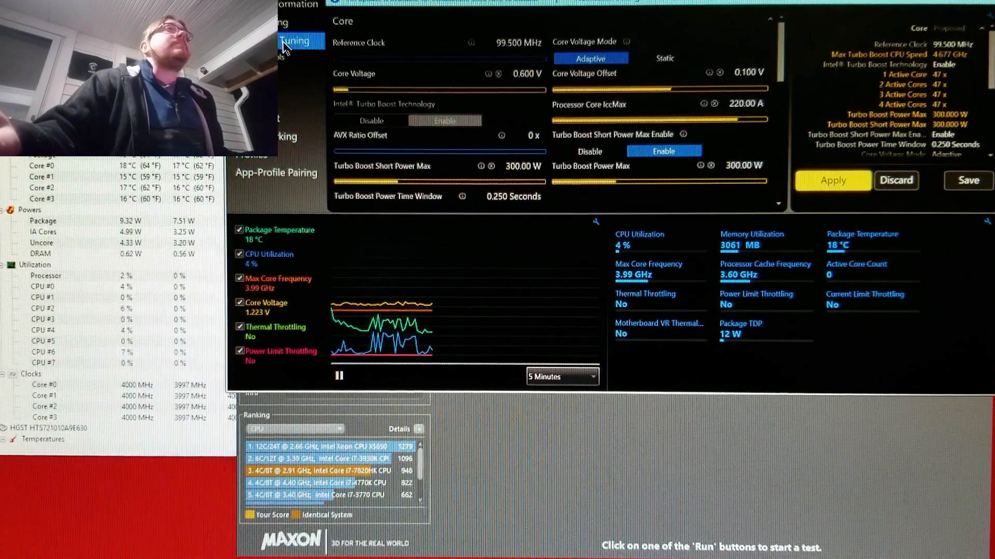
Set the Core Voltage to 0.660 V and the Core Voltage Offset to 0.160 V.
left_click(529, 74)
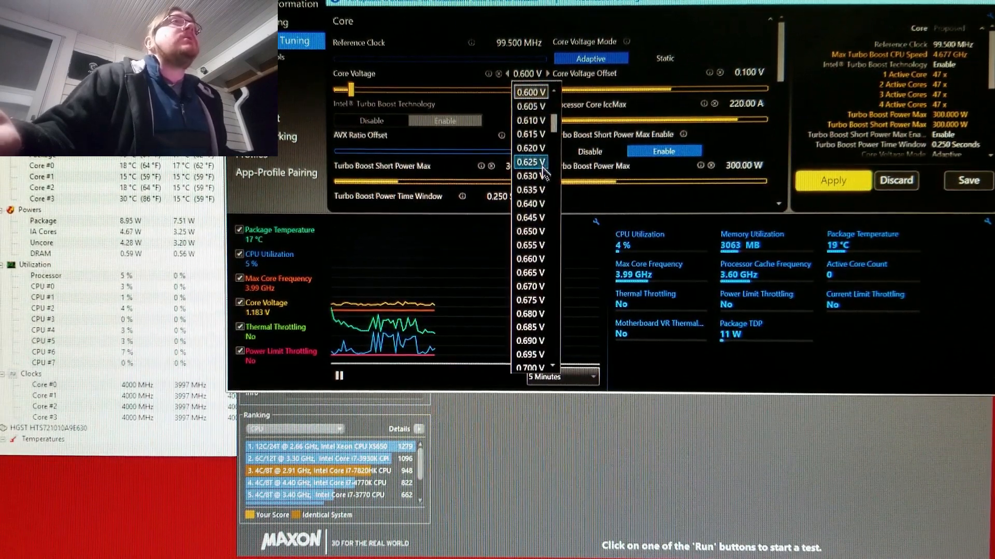
left_click(536, 258)
left_click(748, 72)
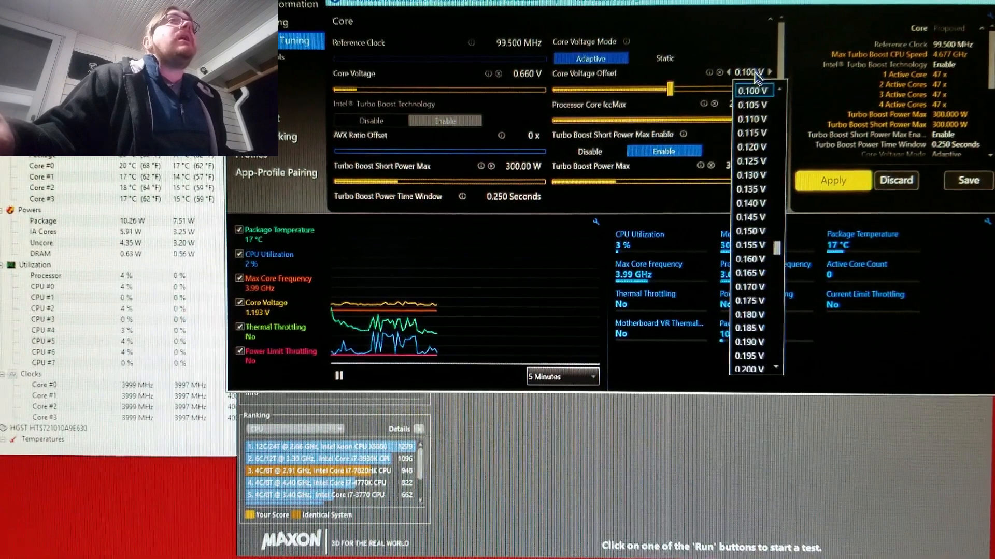
left_click(749, 259)
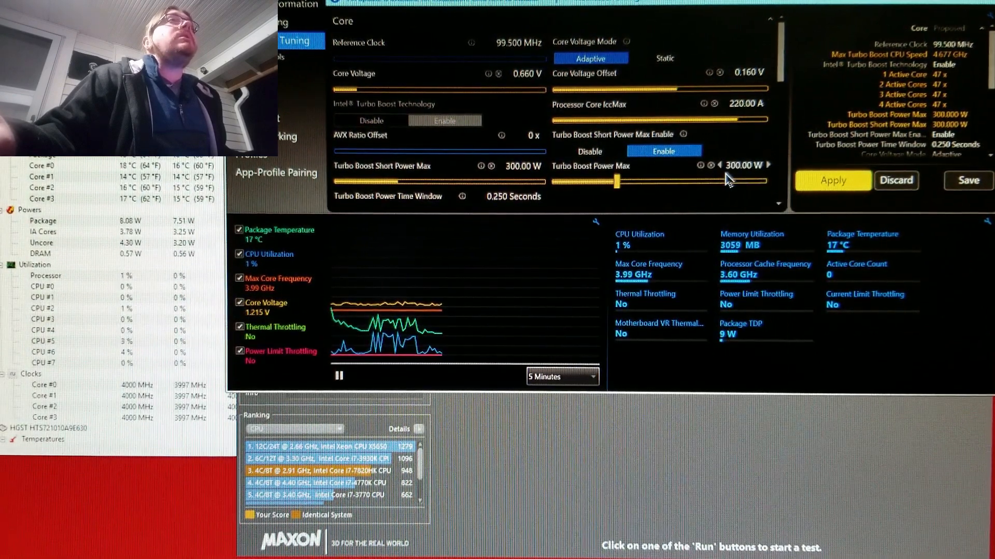
Set the Turbo Boost Power Time Window to 96 seconds and all four active-core multipliers to 49x, and apply the settings.
scroll(727, 180, "down", 1)
left_click(411, 154)
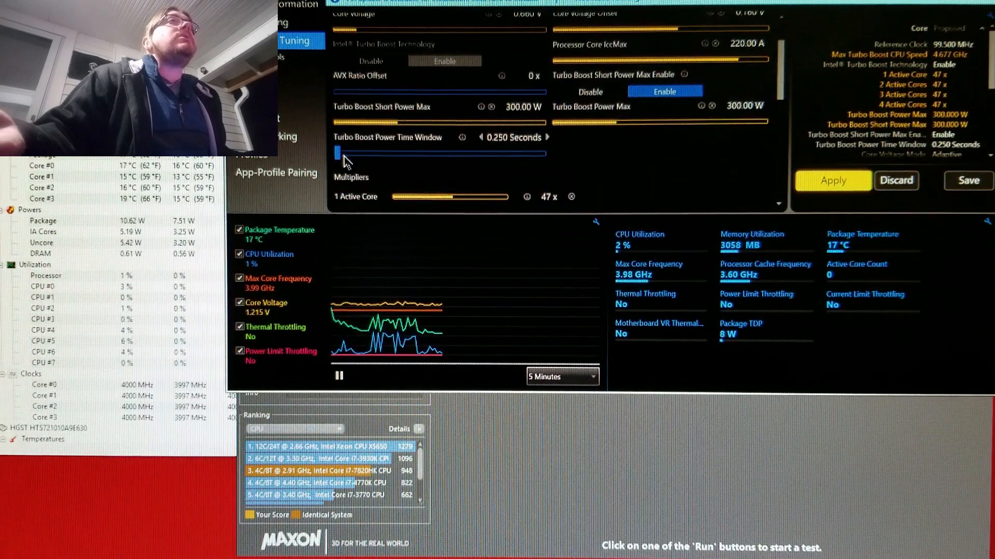
scroll(596, 168, "down", 1)
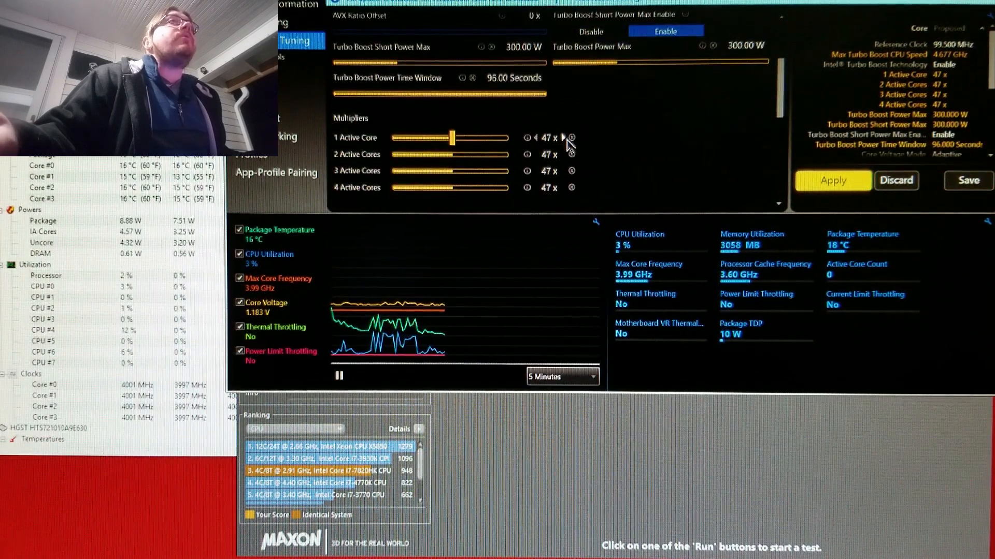
left_click(564, 171)
left_click(564, 170)
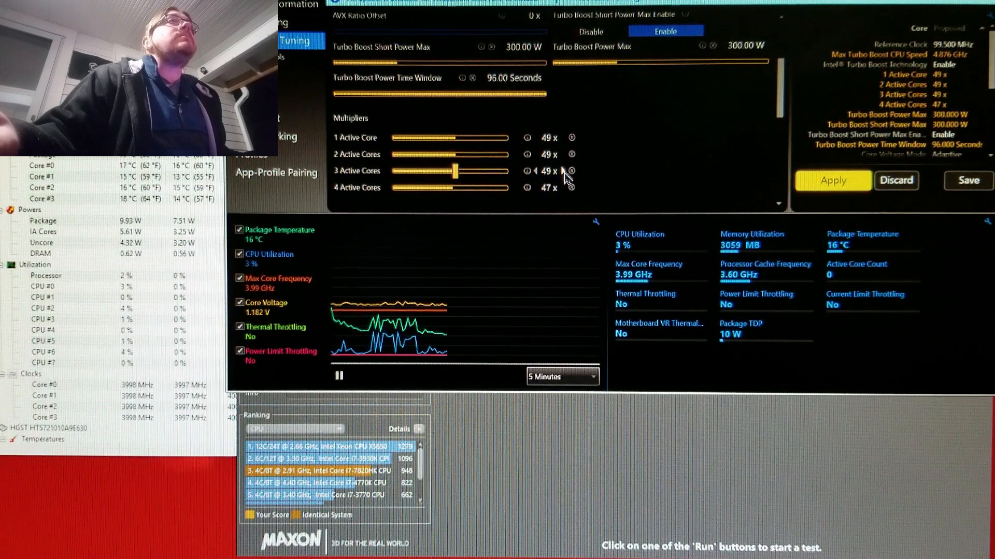
left_click(807, 181)
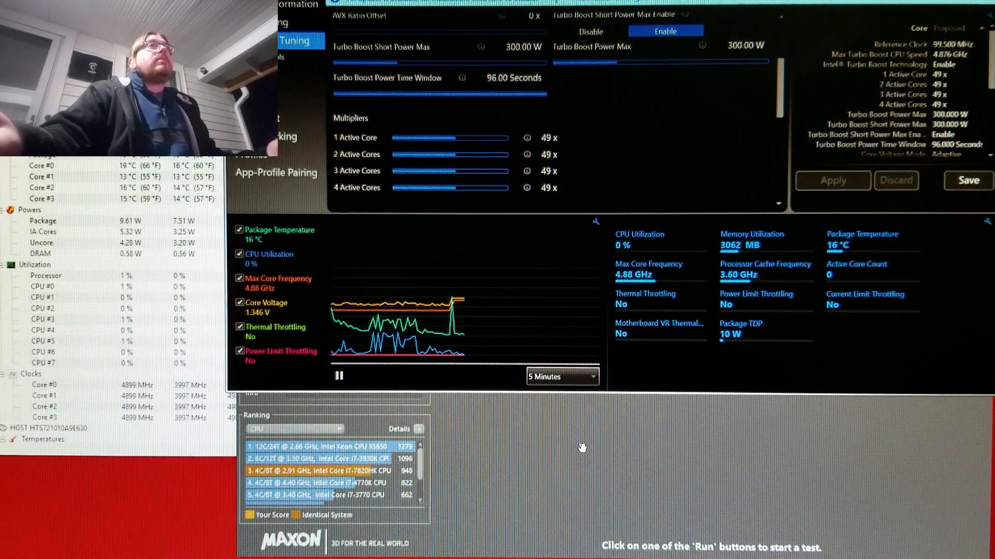
Review the applied core voltage, offset and multiplier settings, and switch to Cinebench R15.
scroll(647, 202, "up", 3)
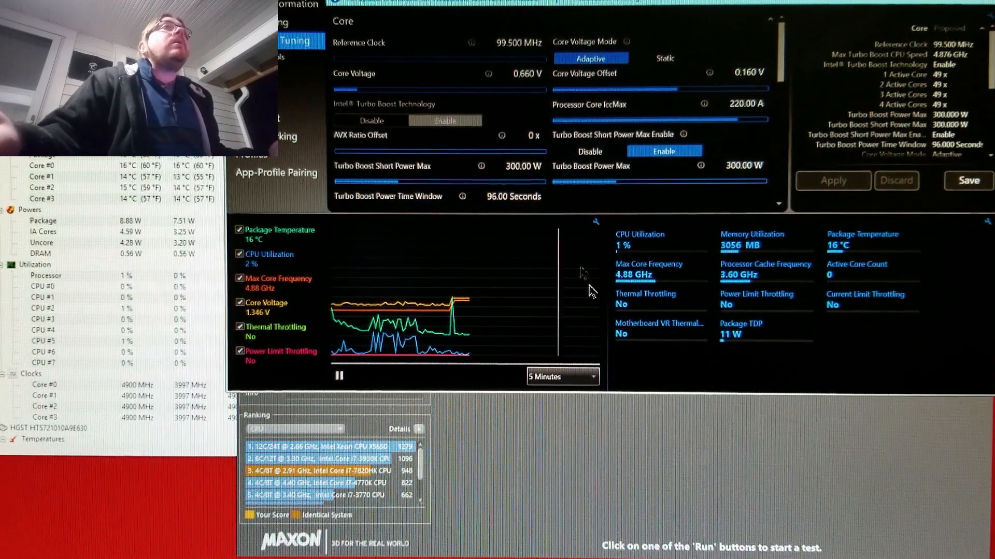
scroll(654, 156, "down", 5)
scroll(654, 159, "down", 3)
left_click(604, 459)
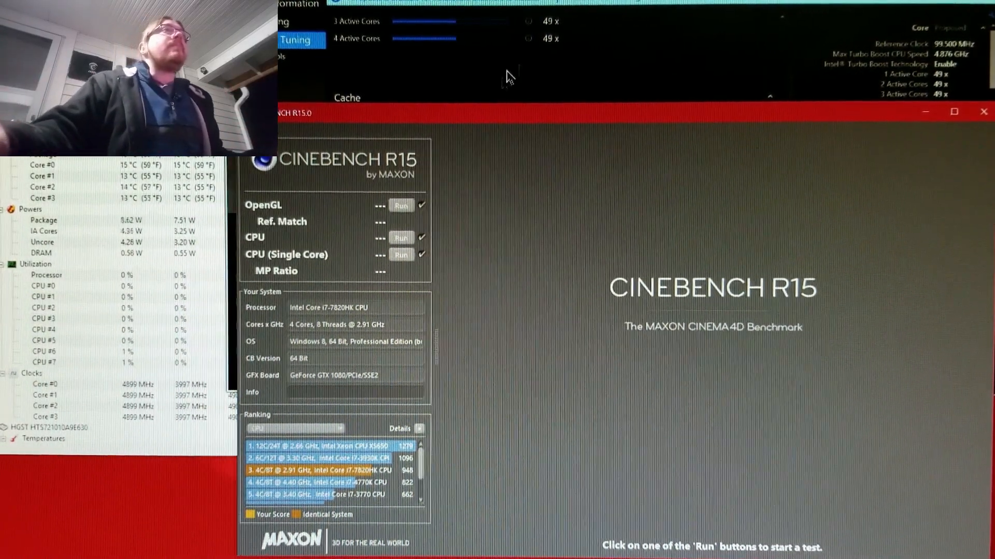
Go back to Intel Extreme Tuning Utility, set the Core Voltage Offset to 0.180 V and apply it.
left_click(598, 73)
scroll(598, 73, "up", 5)
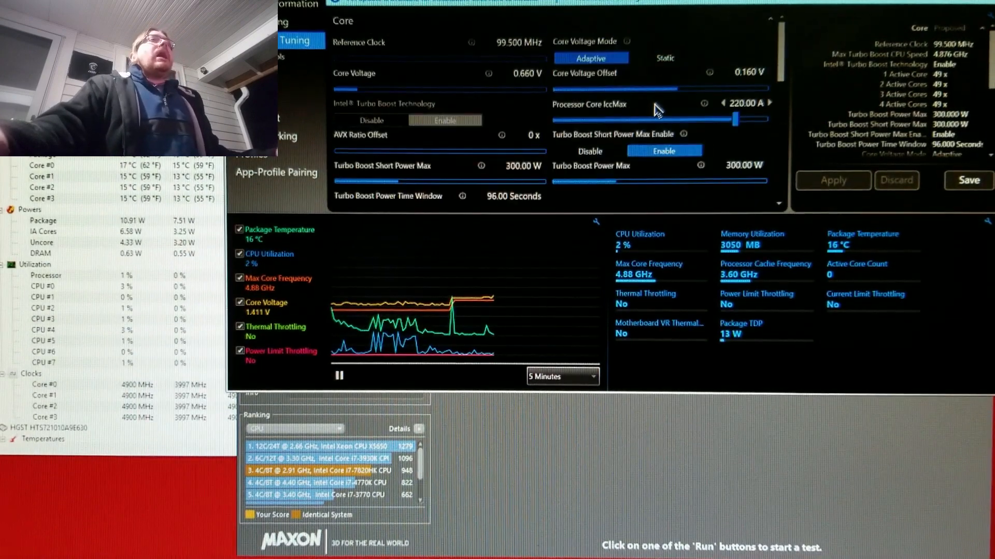
left_click(750, 75)
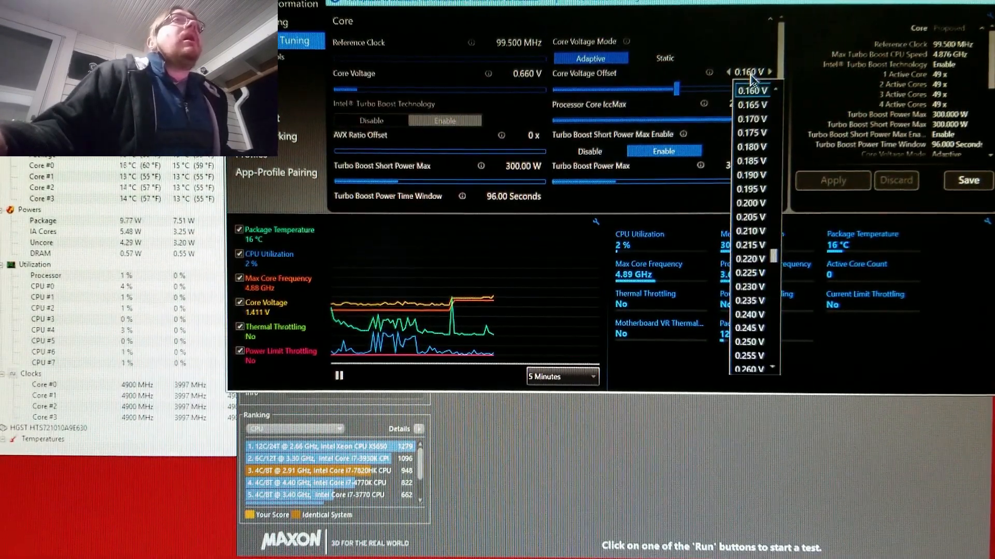
left_click(751, 147)
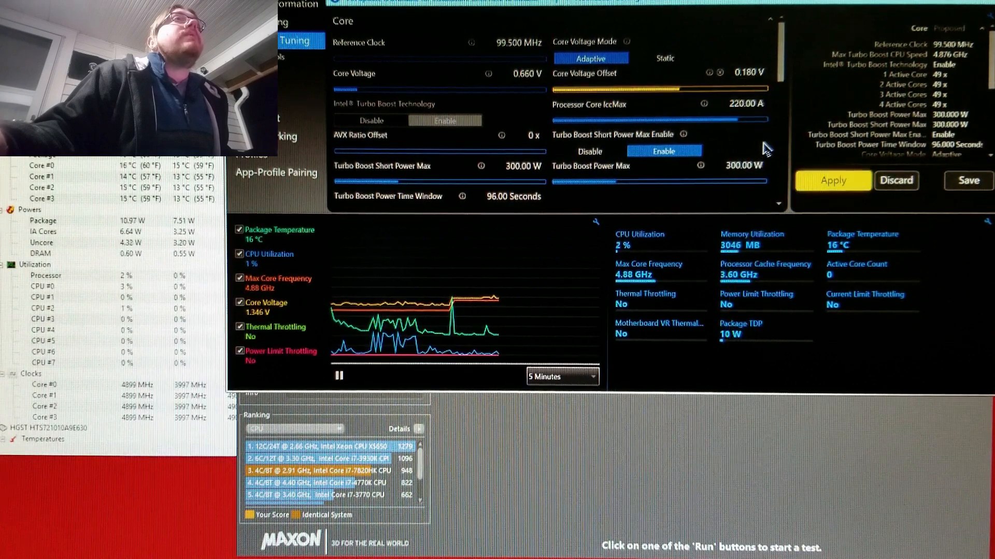
left_click(815, 185)
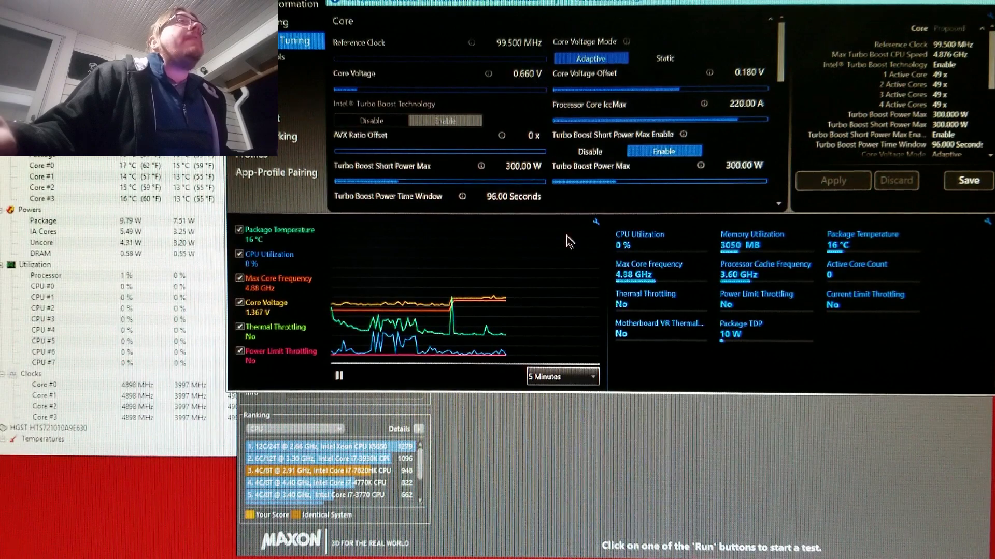
Switch to Cinebench R15 and run the multi-core CPU test with the 0.180 V offset.
left_click(615, 455)
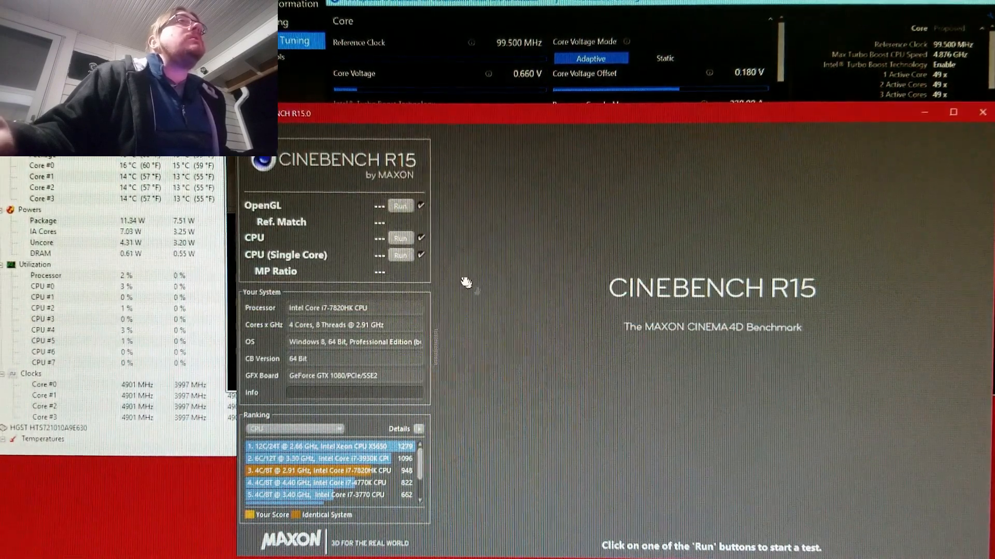
left_click(399, 240)
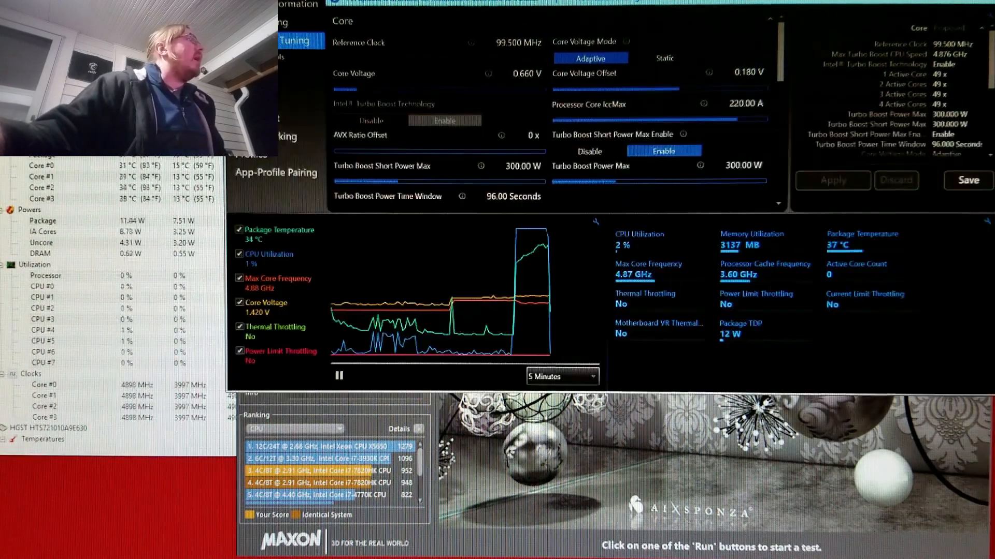
Return to Intel Extreme Tuning Utility and add Current Limit Throttling to the system graphs.
left_click(676, 5)
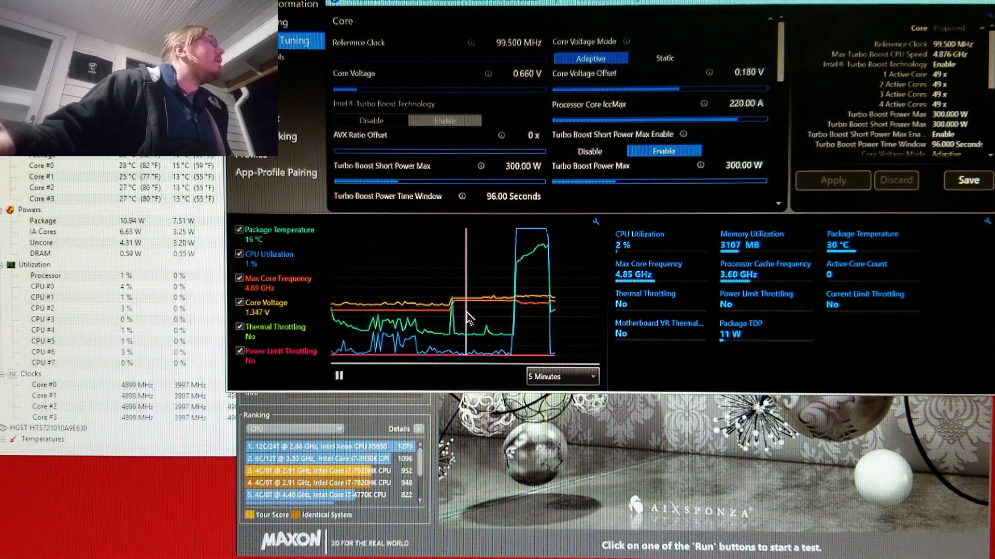
left_click(596, 222)
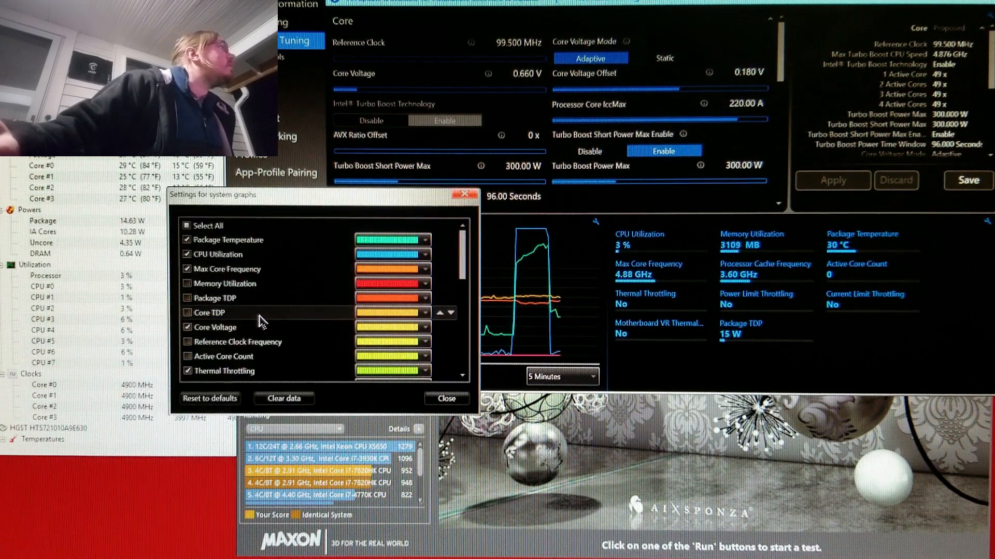
scroll(261, 321, "down", 4)
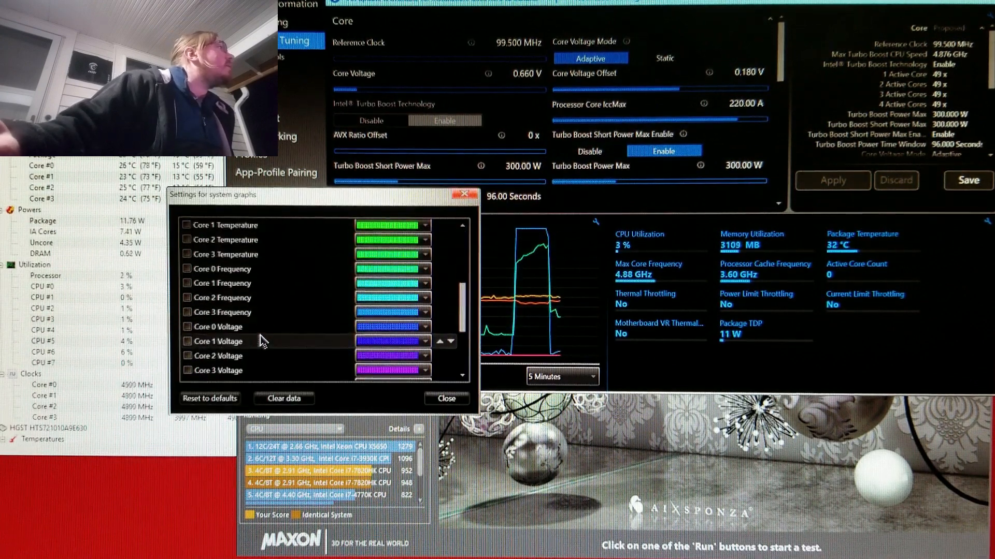
scroll(260, 335, "down", 3)
left_click(260, 335)
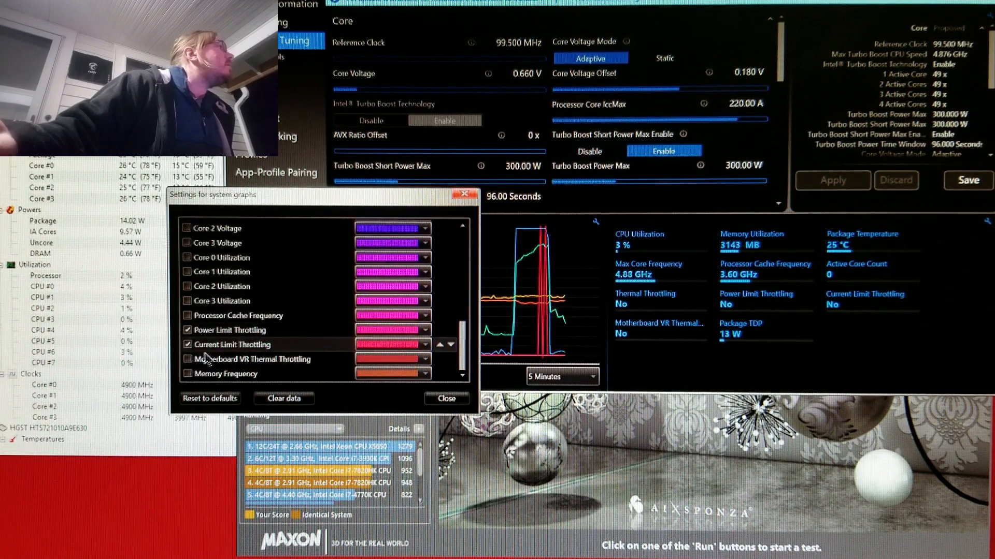
left_click(441, 400)
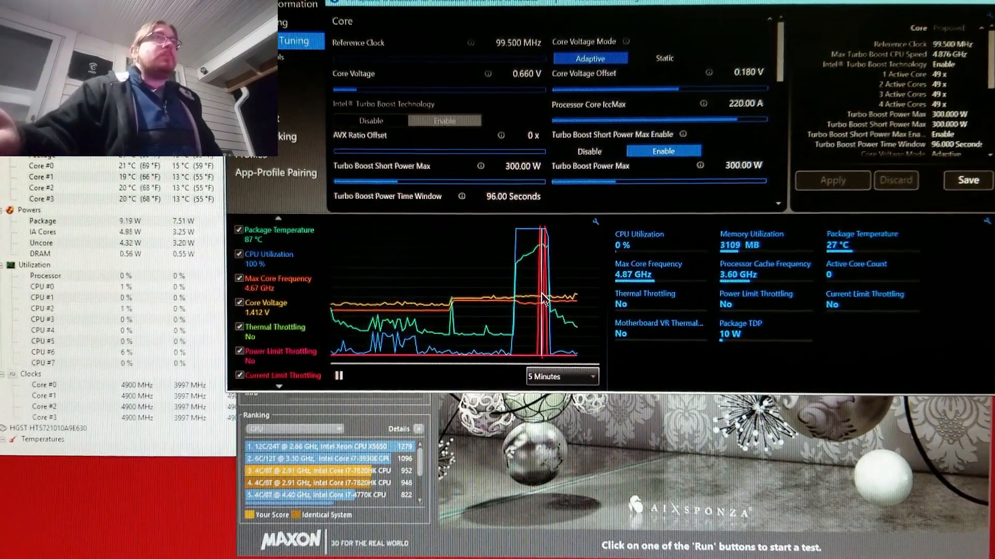
Check the Cinebench R15 window and return to Intel Extreme Tuning Utility to set and apply a Processor Core IccMax of 222.00 A.
left_click(736, 466)
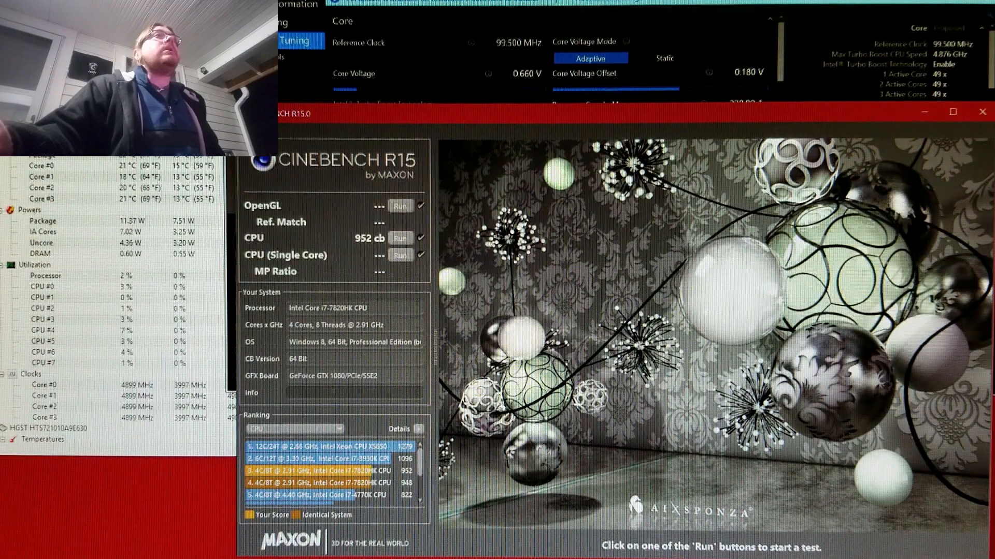
left_click(672, 7)
left_click(752, 104)
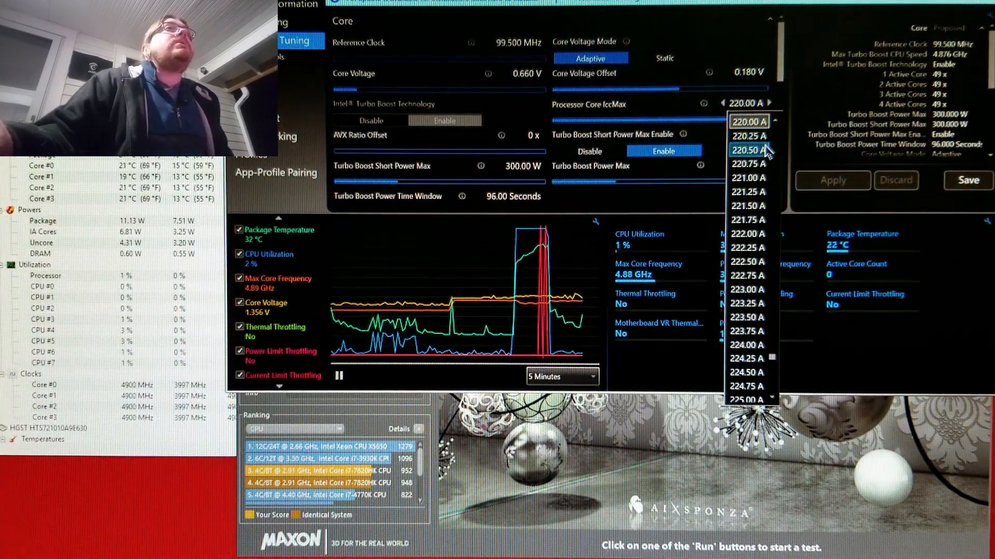
left_click(761, 236)
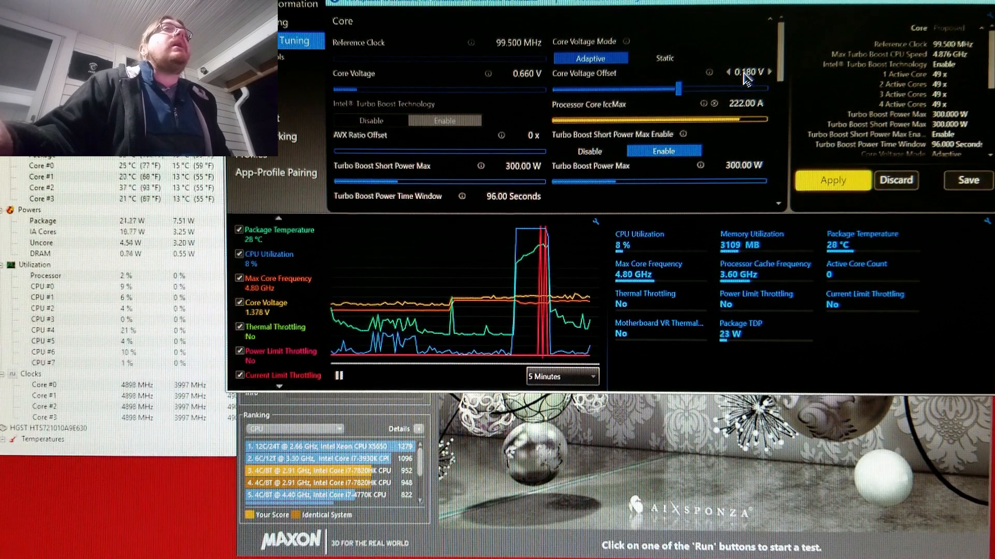
left_click(831, 182)
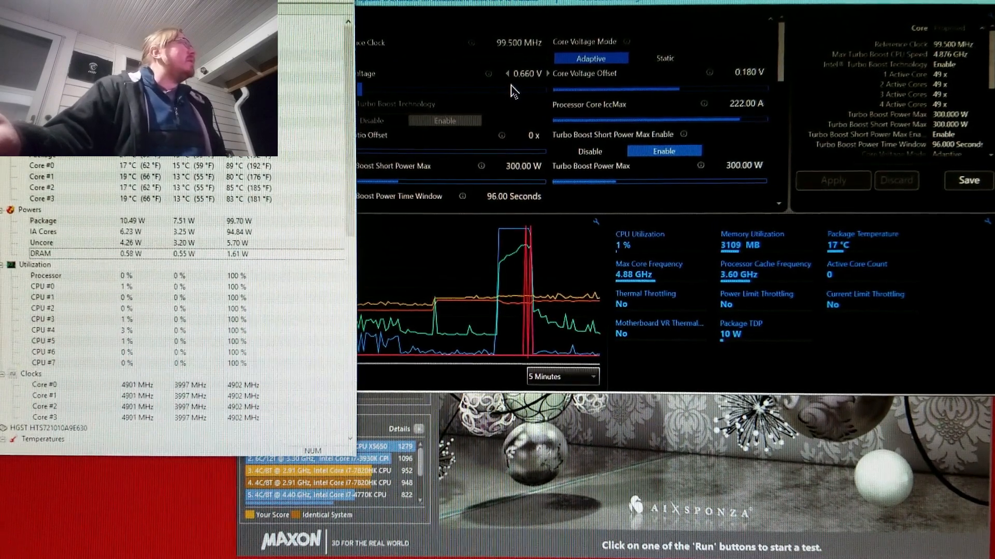
Keep the Core Voltage at 0.660 V, set the Core Voltage Offset to 0.170 V and apply it.
left_click(522, 75)
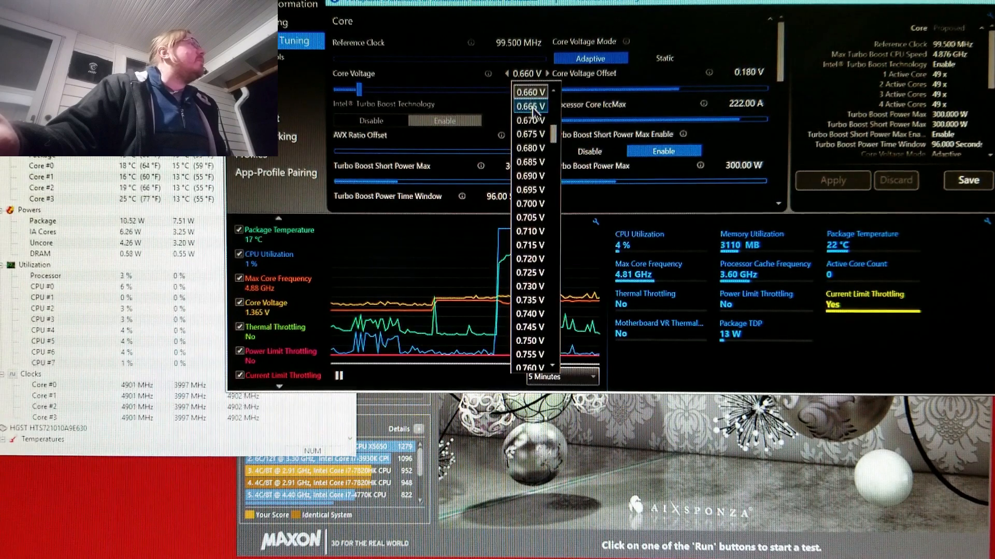
left_click(530, 93)
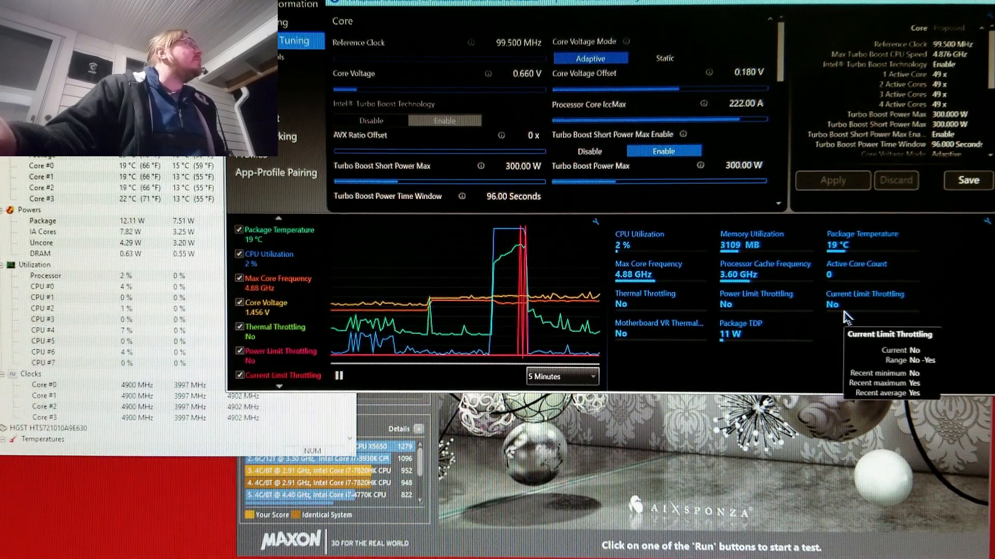
left_click(748, 72)
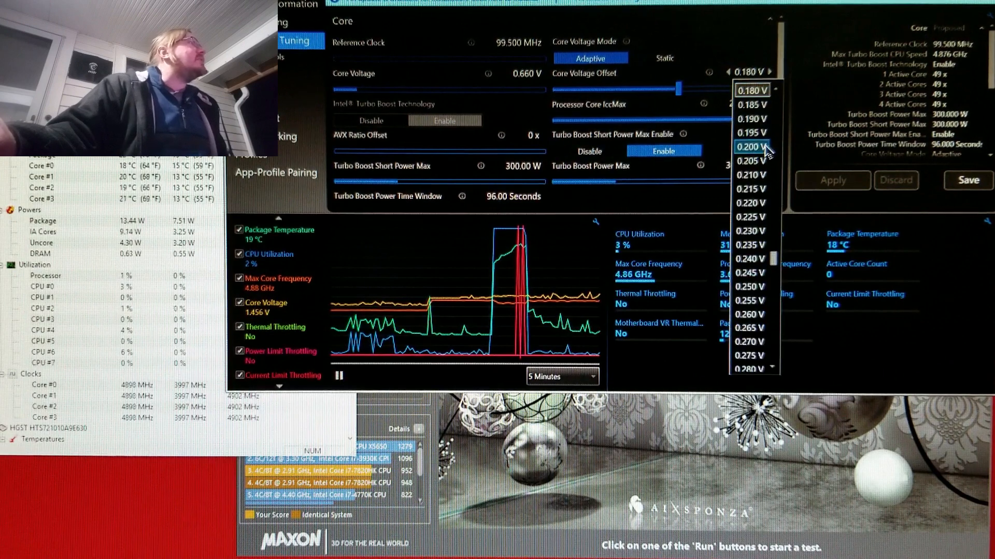
scroll(766, 149, "up", 1)
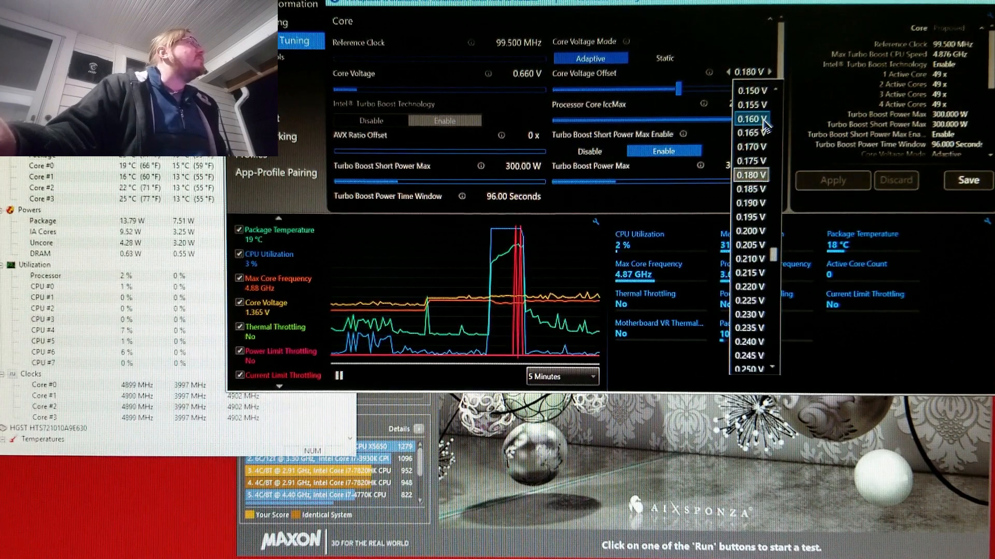
left_click(751, 146)
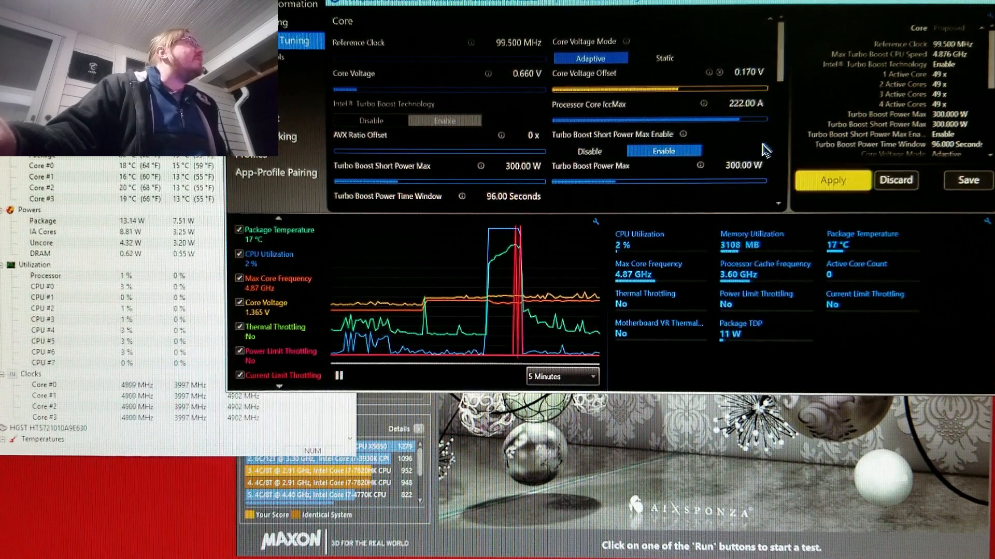
left_click(833, 181)
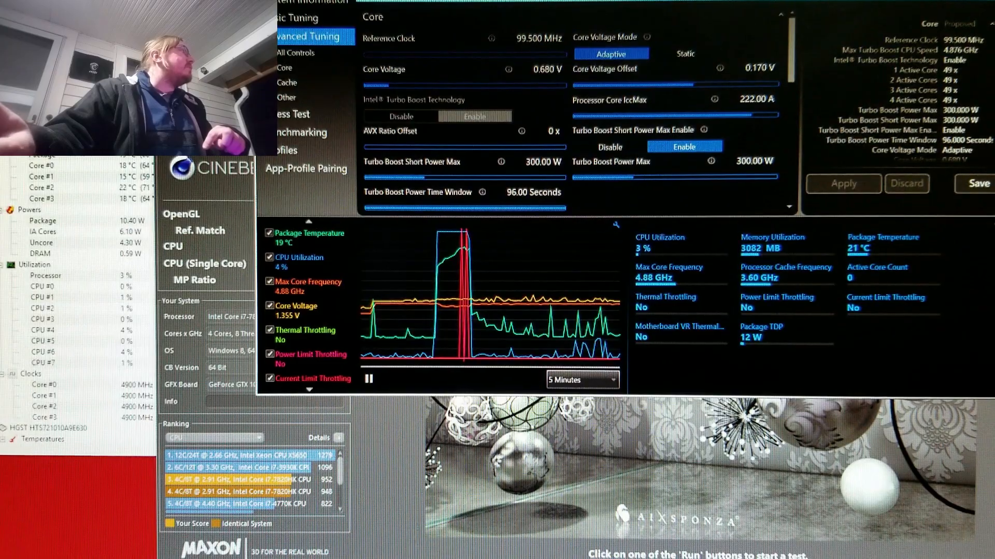
Bring up the hardware monitor readings, switch to Cinebench R15 and run the multi-core CPU test with the 0.170 V offset.
left_click(93, 310)
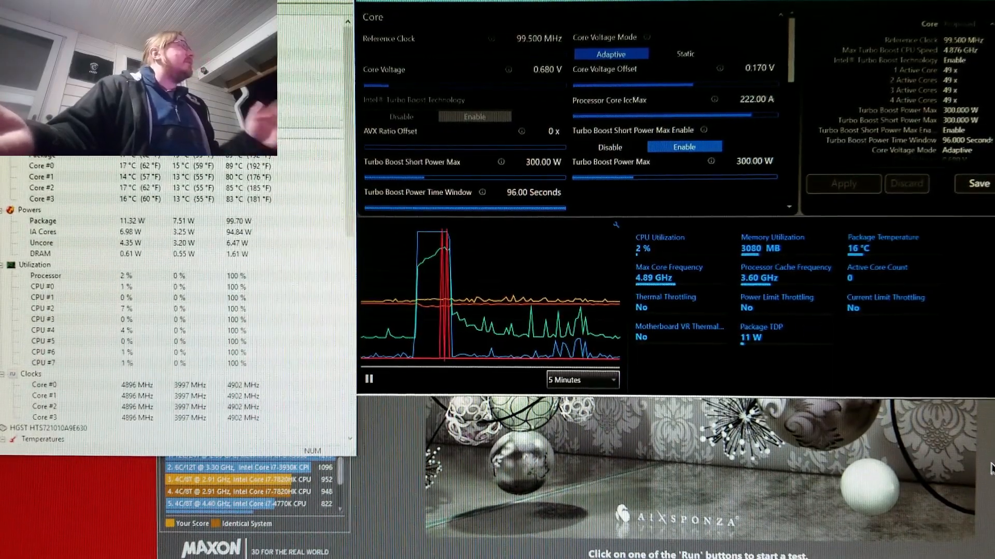
left_click(946, 464)
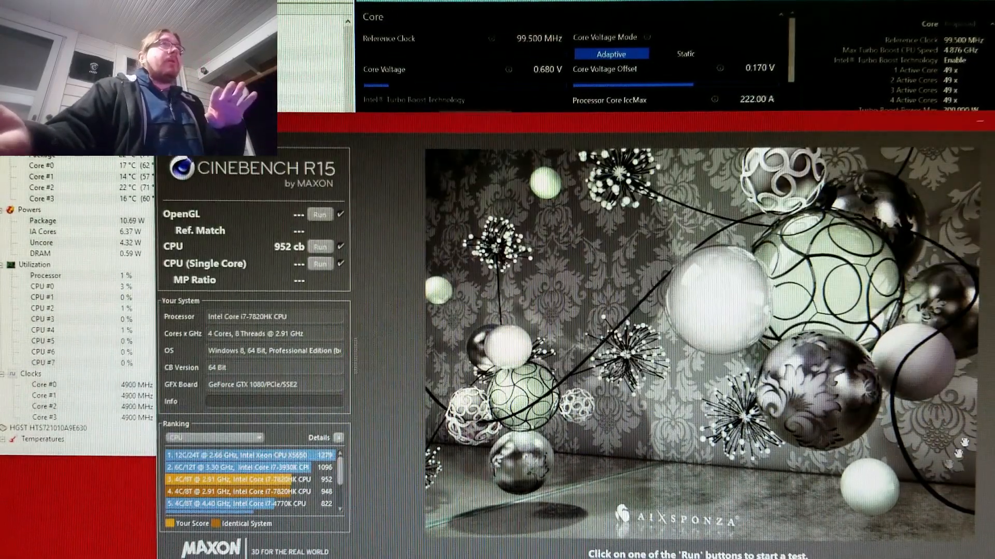
left_click(321, 248)
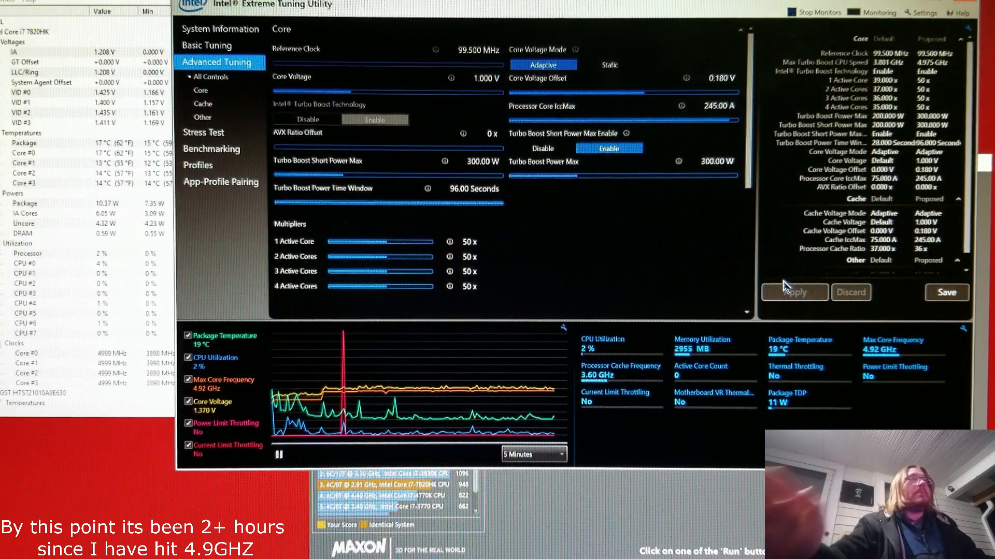
Switch to Cinebench R15 and run the multi-core CPU test with the 50x multiplier and 245.00 A current limit.
left_click(747, 530)
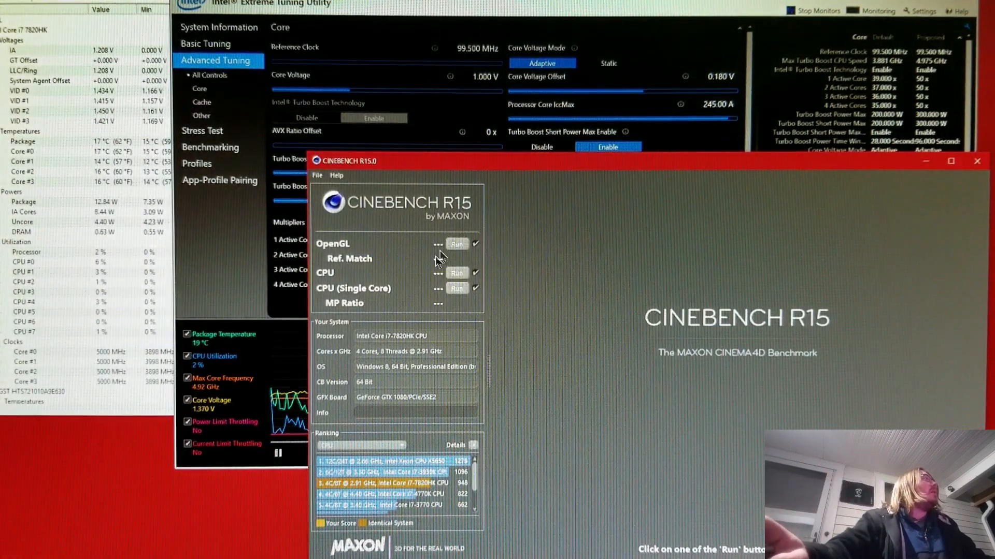
left_click(461, 279)
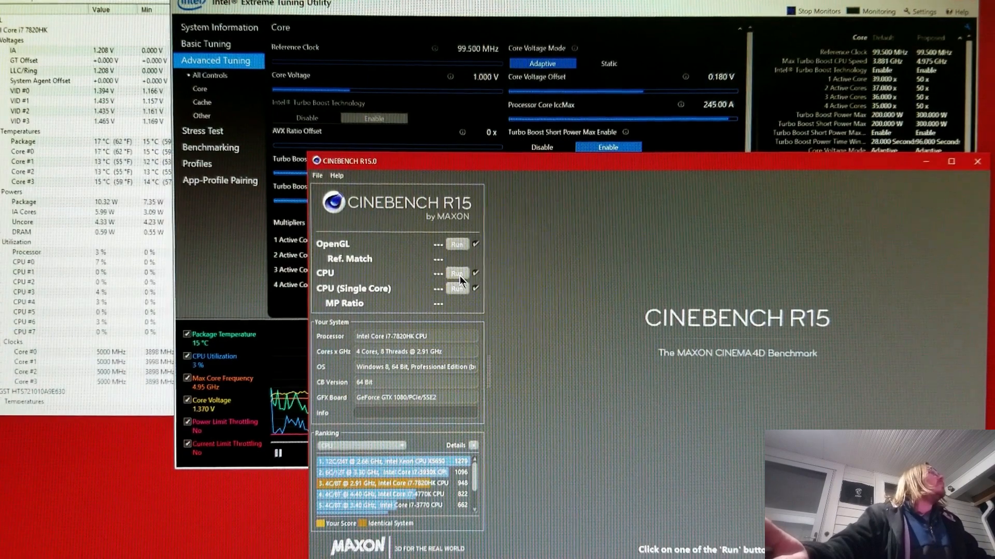